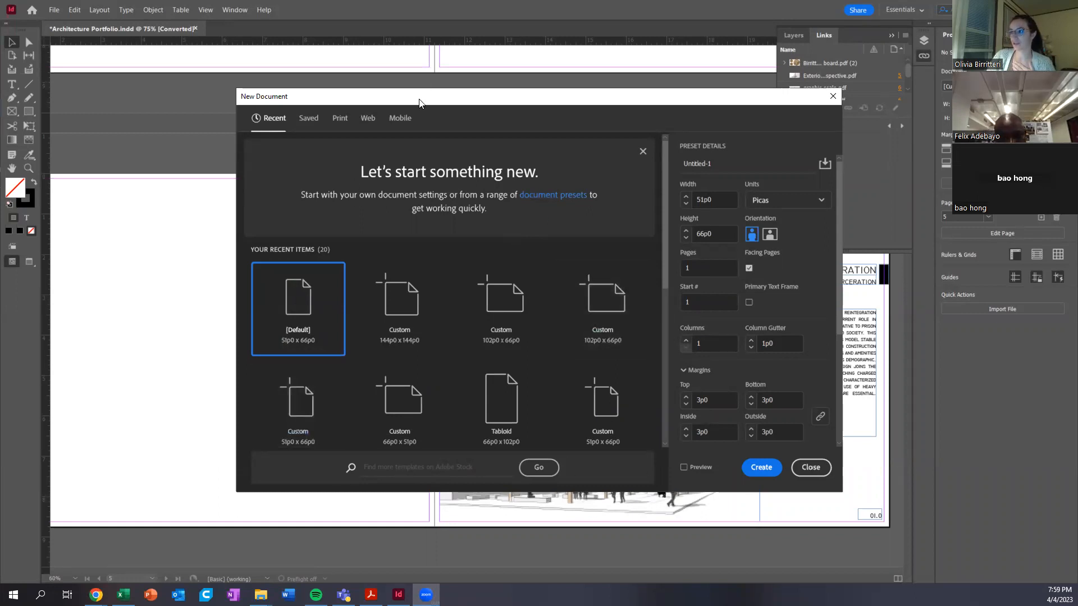
- Set the new document's measurement units to inches
drag(418, 100, 323, 90)
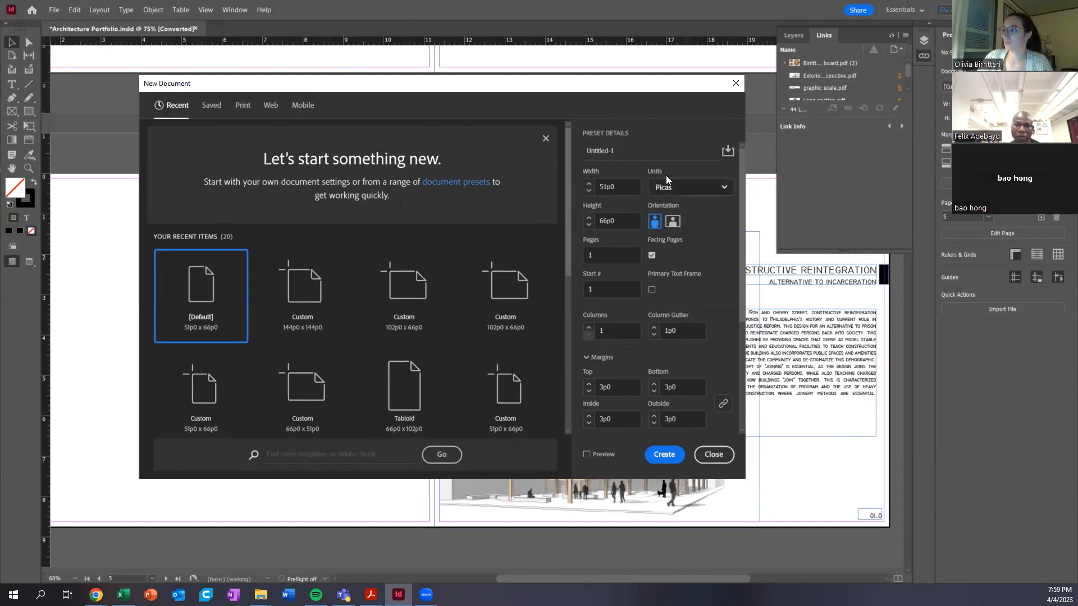
click(723, 190)
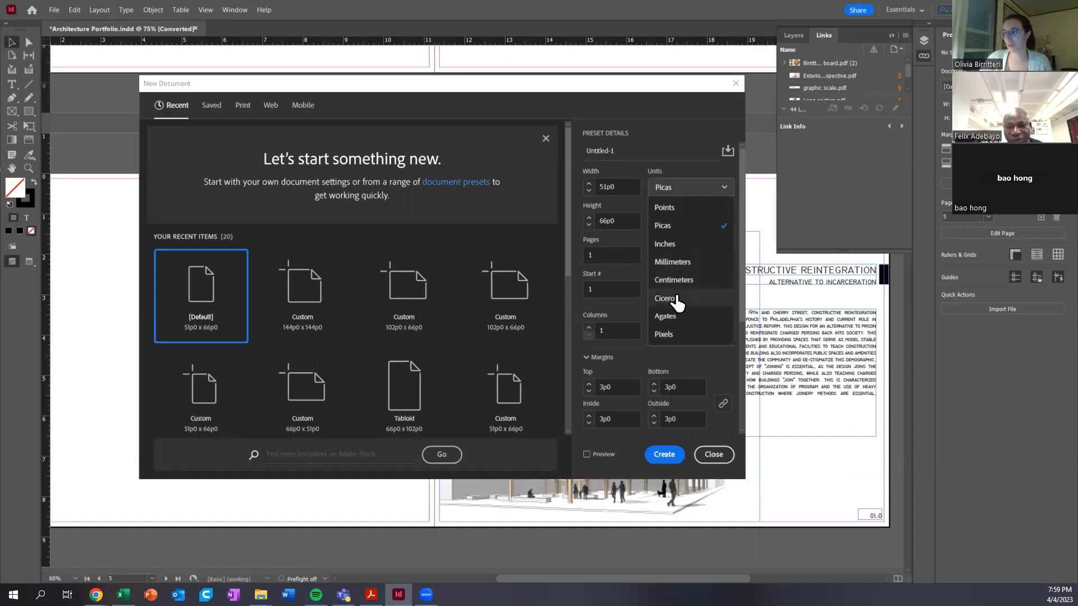
click(695, 245)
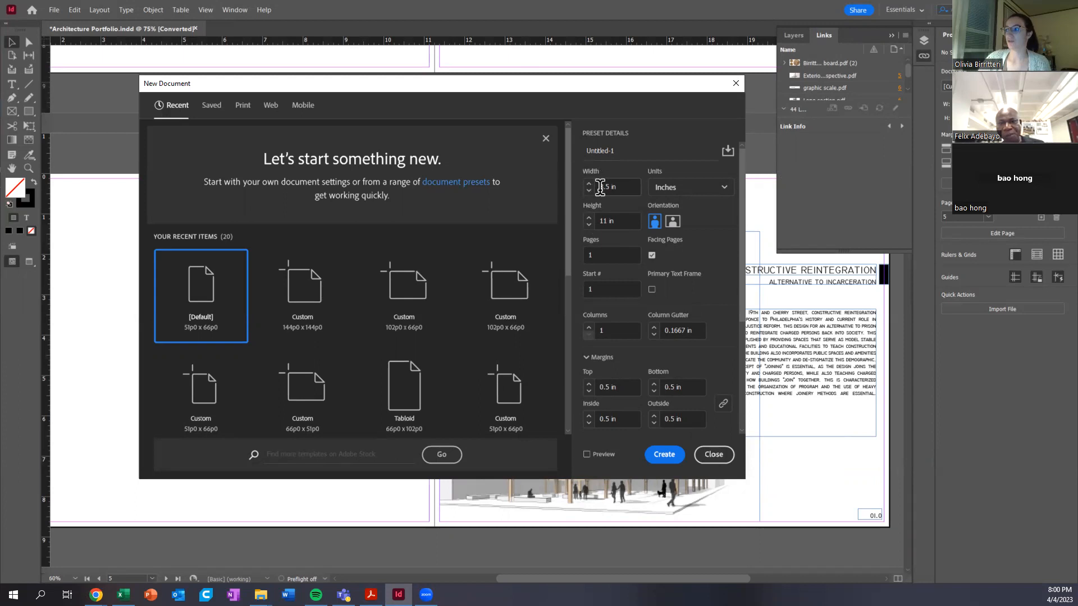
- Set the new document's page size to 24 in wide by 24 in high, with portrait orientation
click(621, 187)
click(590, 190)
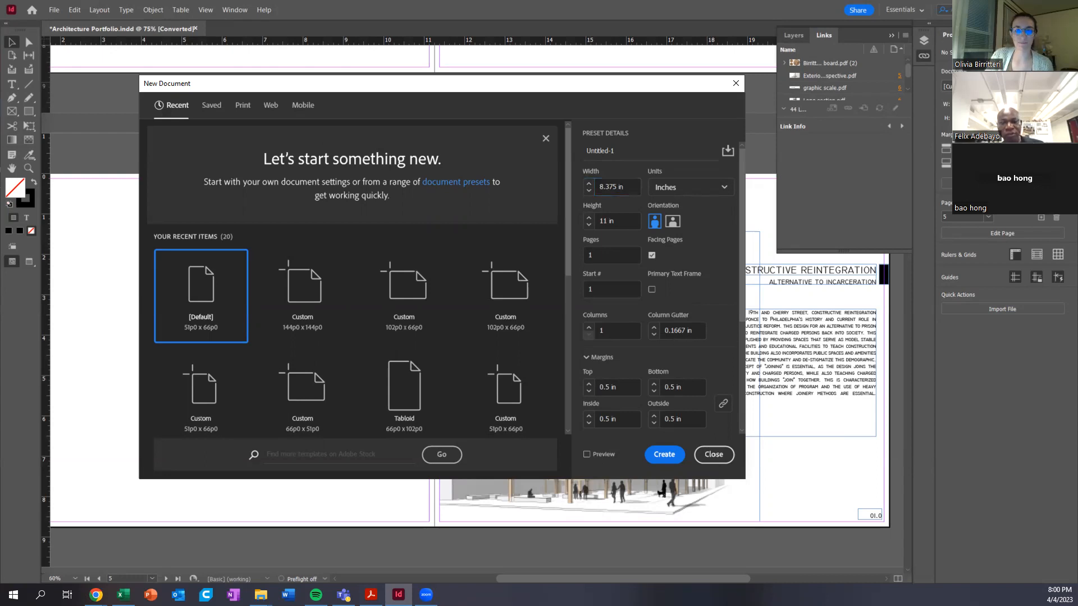
click(623, 186)
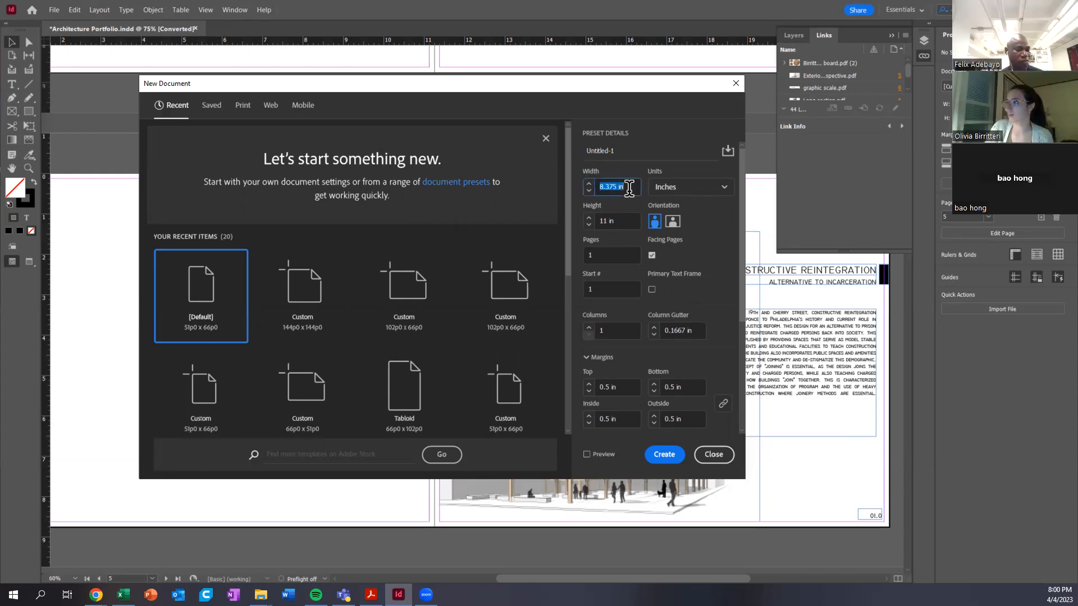
text(24)
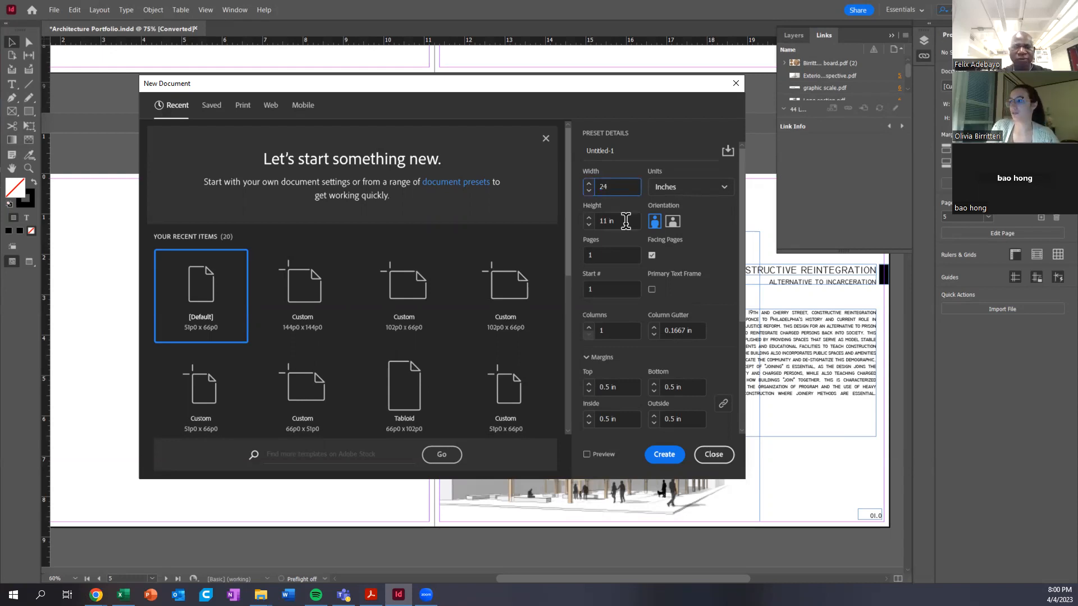
key(Tab)
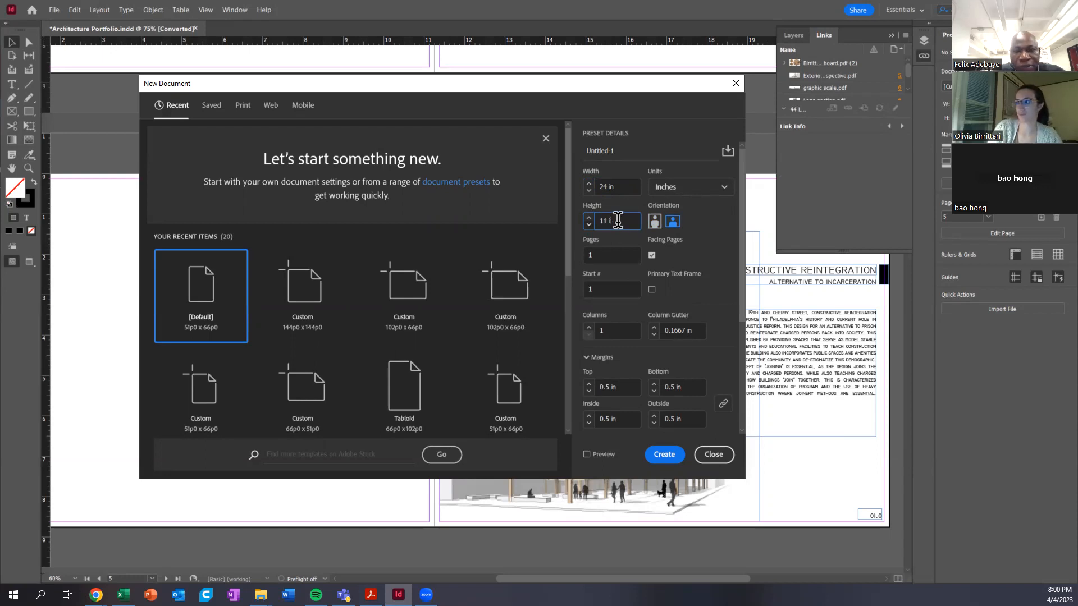
key(BackSpace)
text(24)
click(708, 213)
click(656, 223)
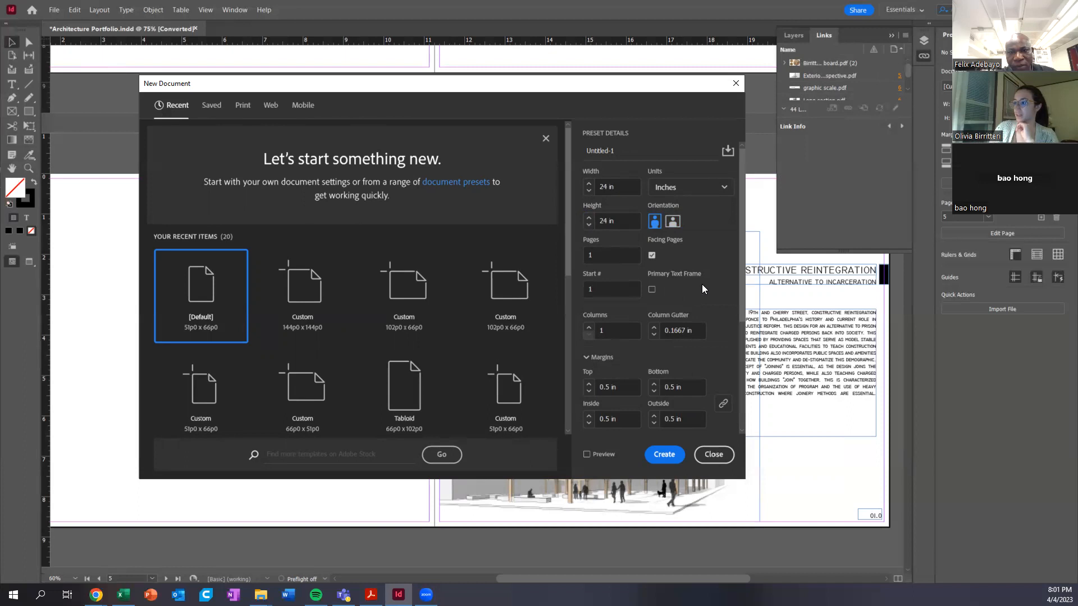
- Review the remaining page, margin, bleed and slug settings and create the document
scroll(702, 284, down, 3)
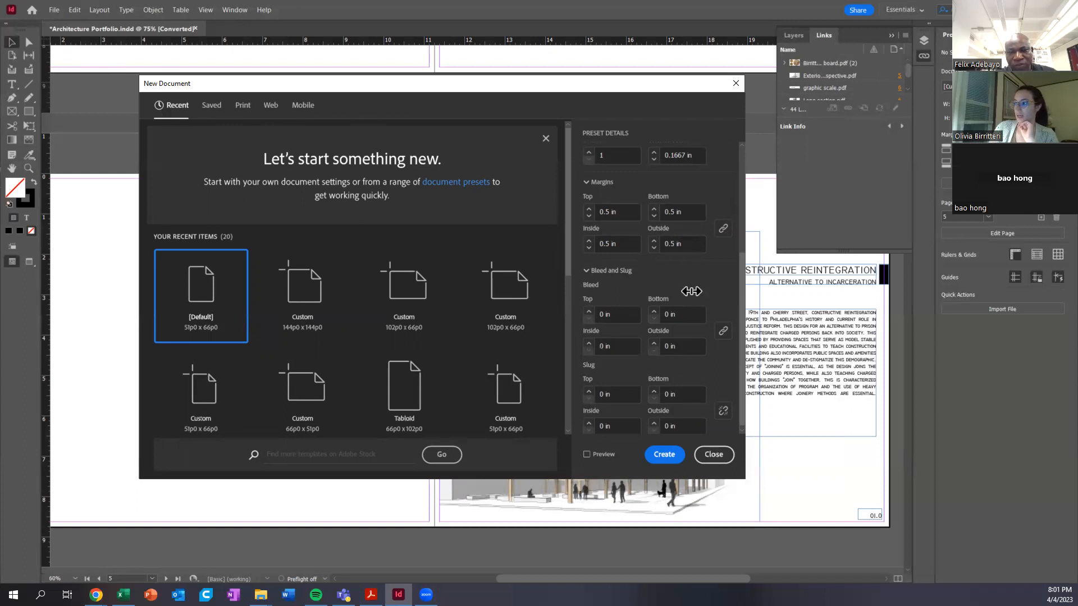
scroll(710, 281, down, 1)
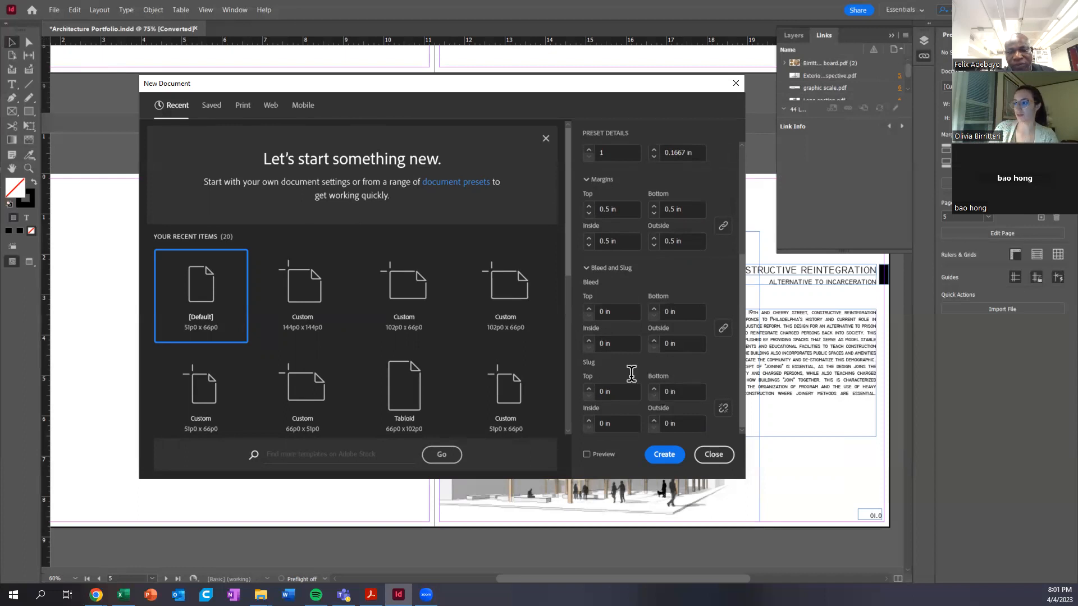
scroll(643, 381, up, 3)
scroll(640, 377, down, 3)
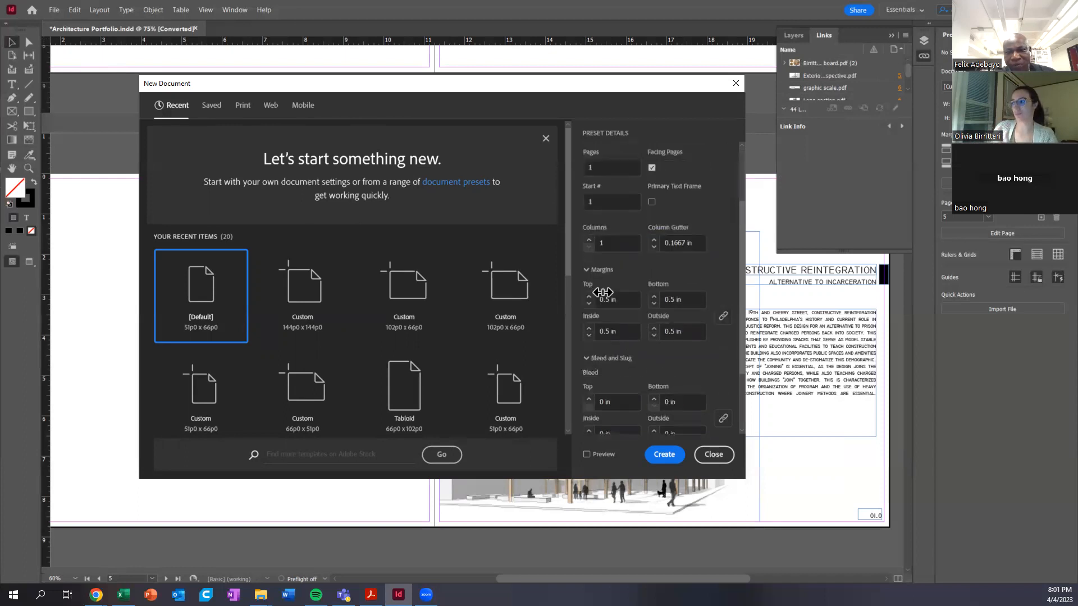
scroll(634, 299, up, 3)
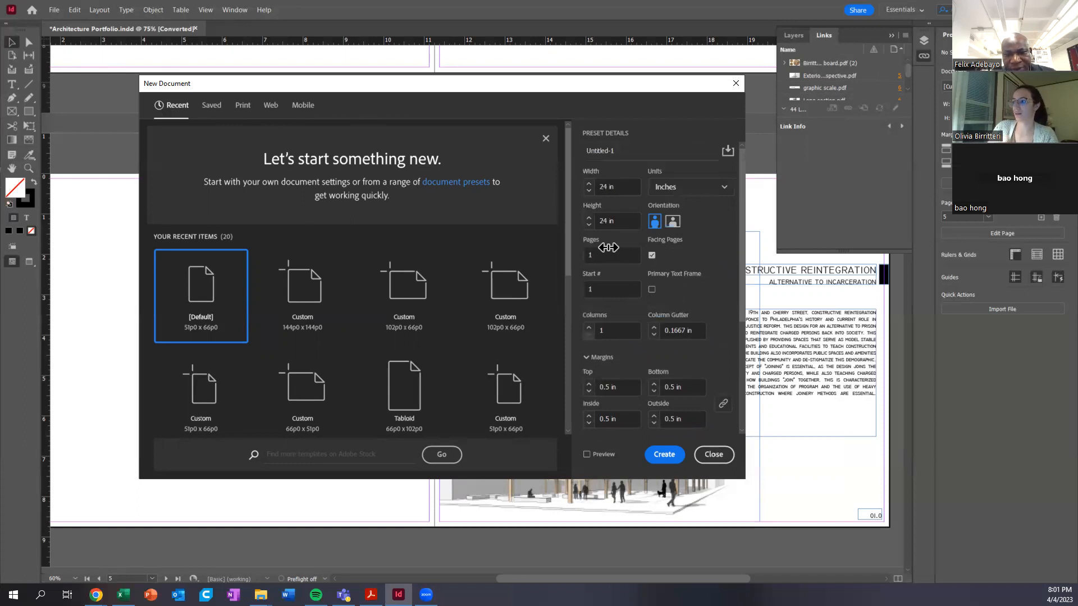
click(664, 456)
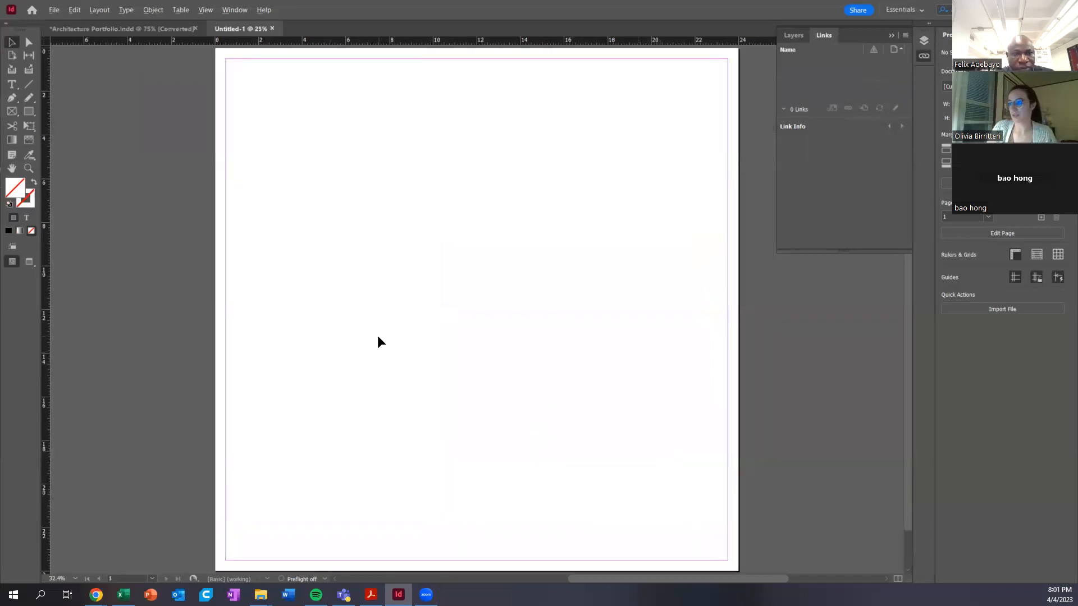
- Center the blank page in view and collapse the Links panel covering the workspace
scroll(377, 335, down, 2)
scroll(626, 353, up, 1)
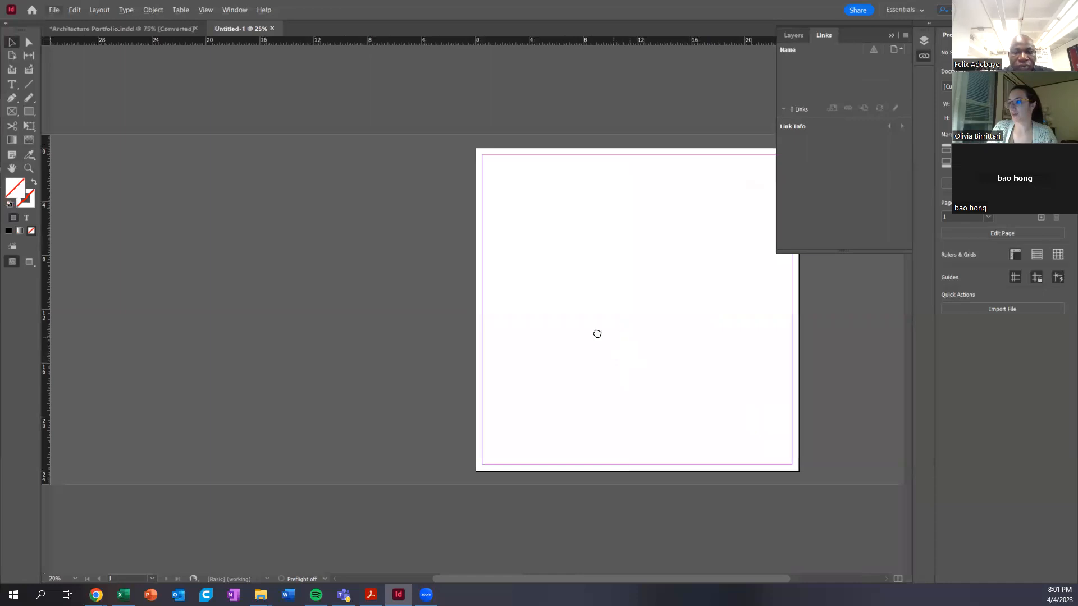
drag(597, 334, 513, 328)
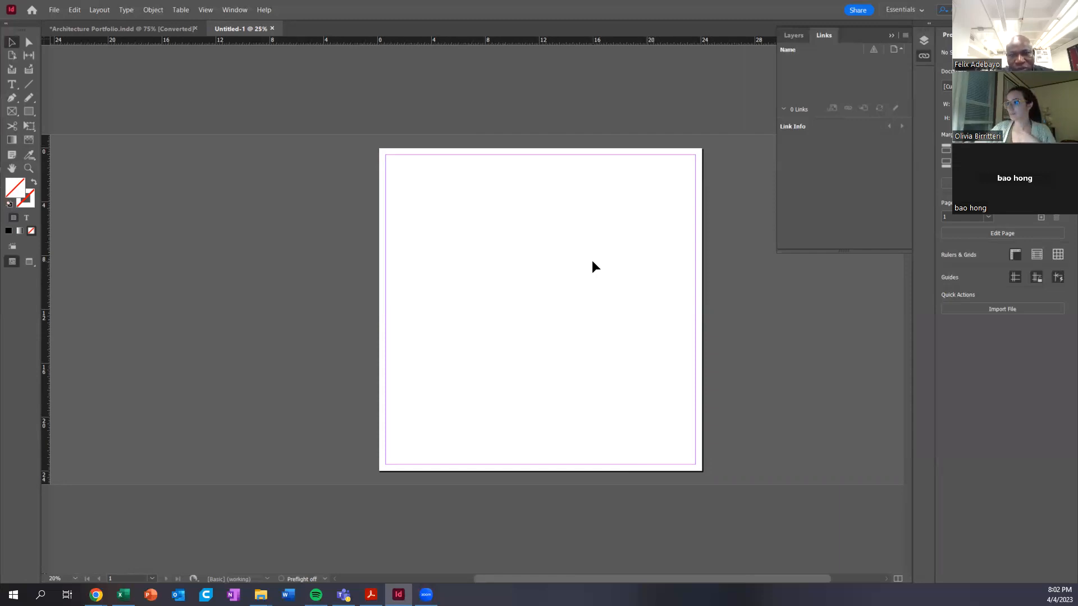
click(890, 35)
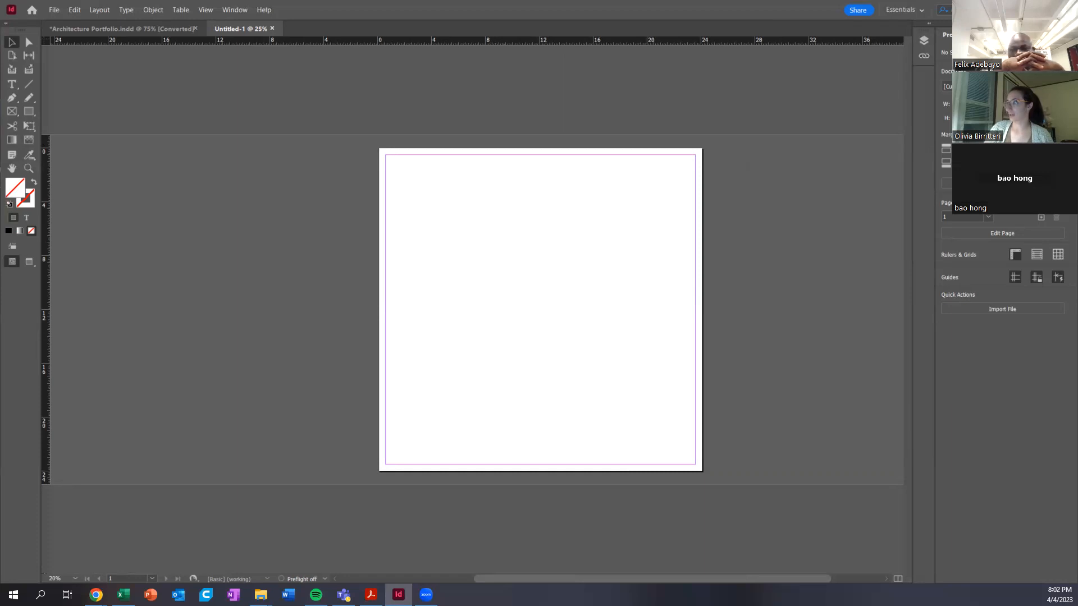
- Add four new pages to the document and show its spreads together
click(986, 34)
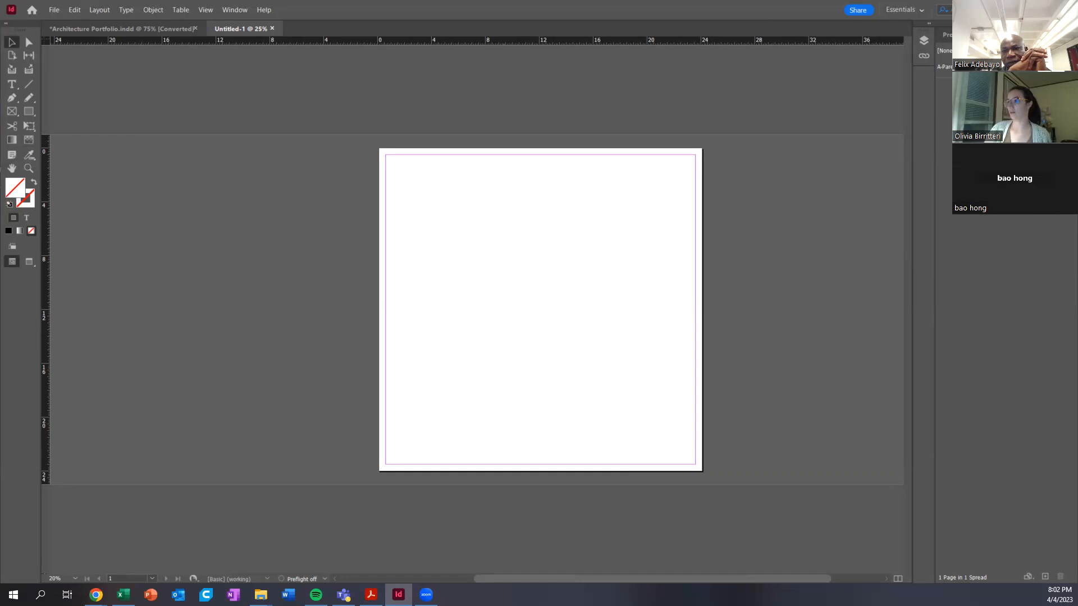
click(1045, 579)
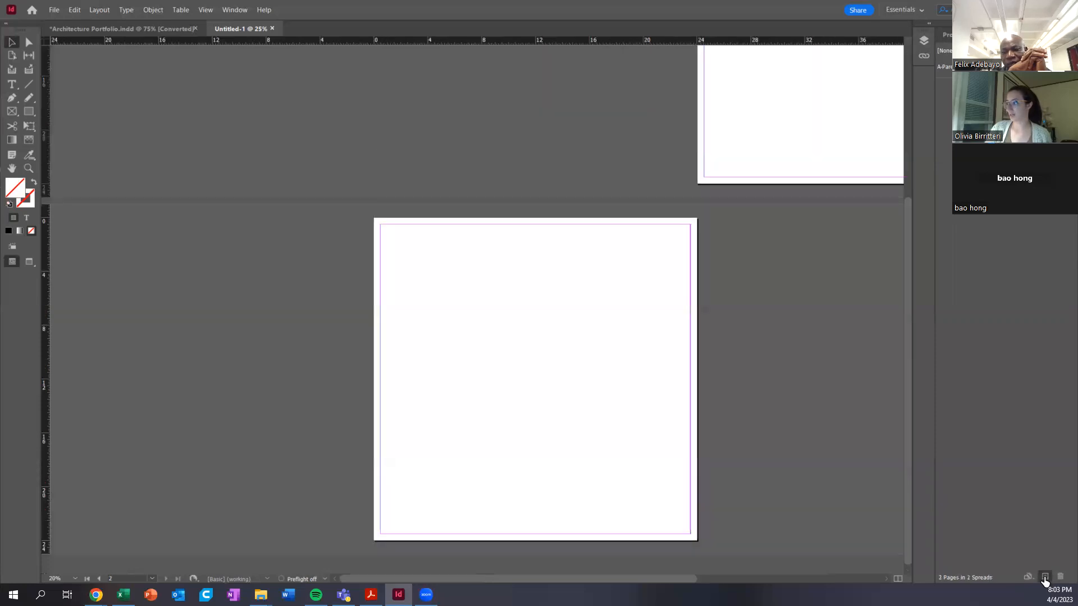
click(1045, 578)
click(1045, 579)
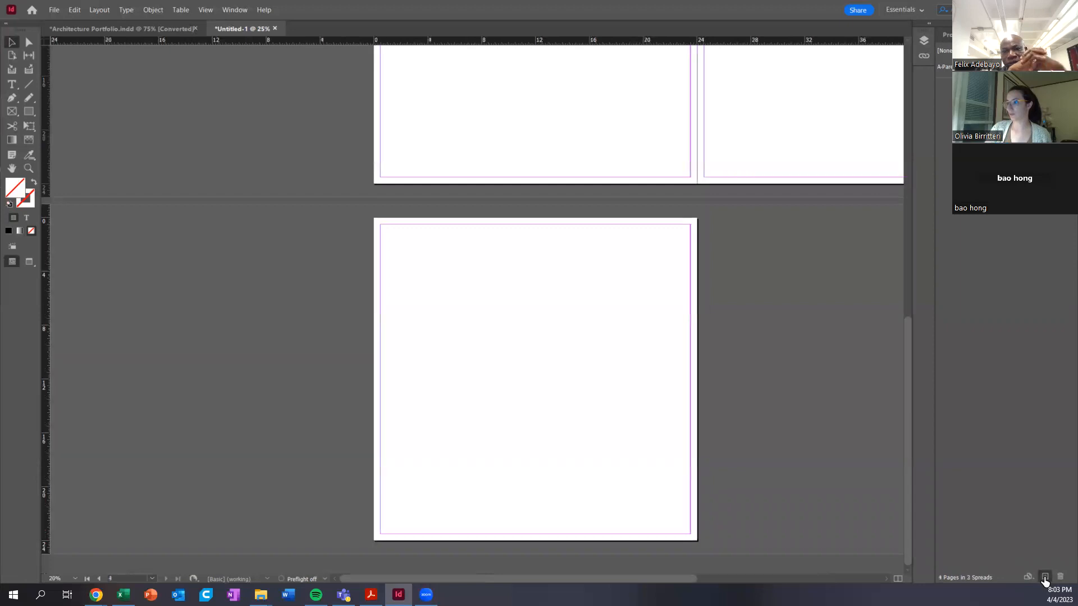
click(1045, 578)
key(ctrl+minus)
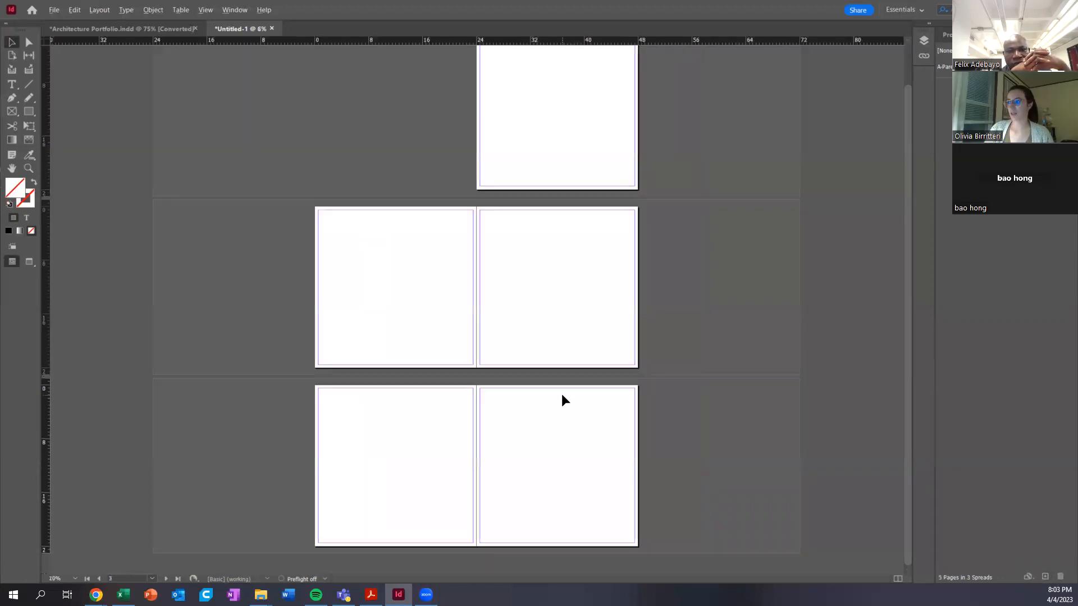
key(ctrl+equal)
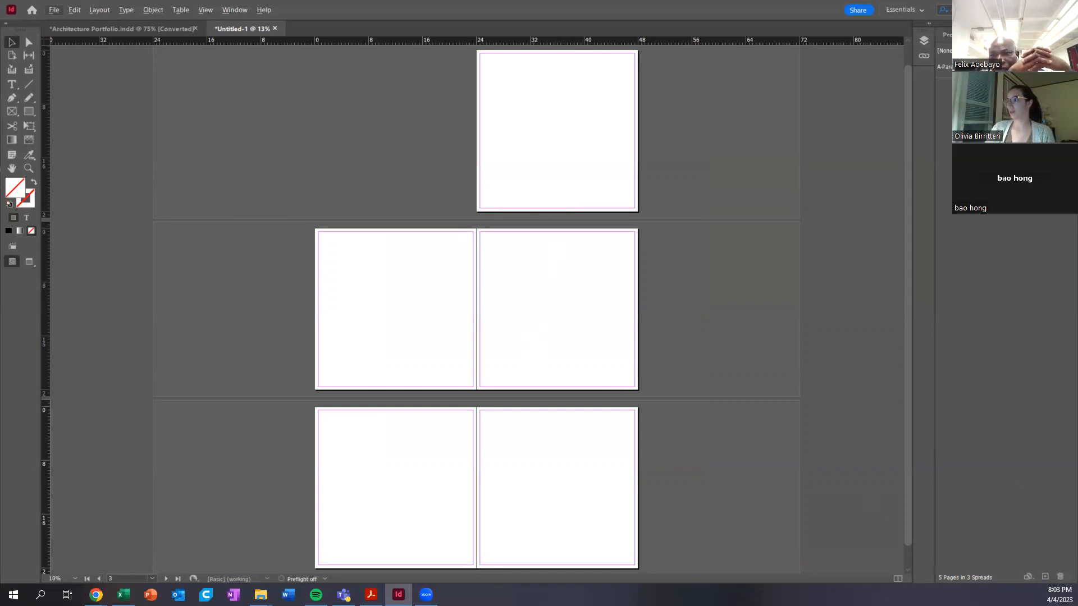
- Turn off facing pages for the document and look over the single-page layout
click(955, 35)
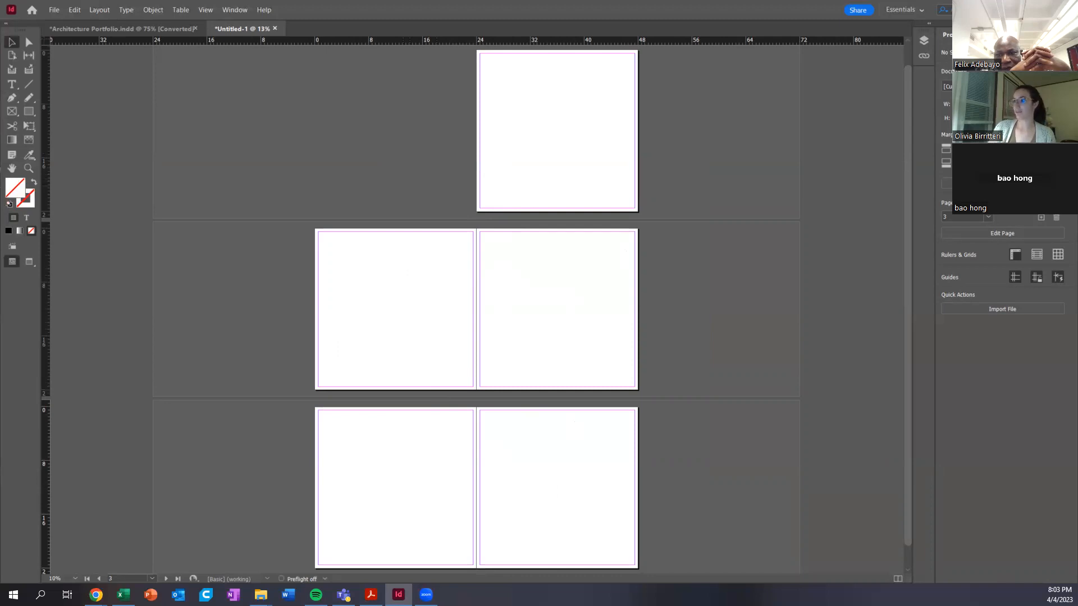
click(1015, 119)
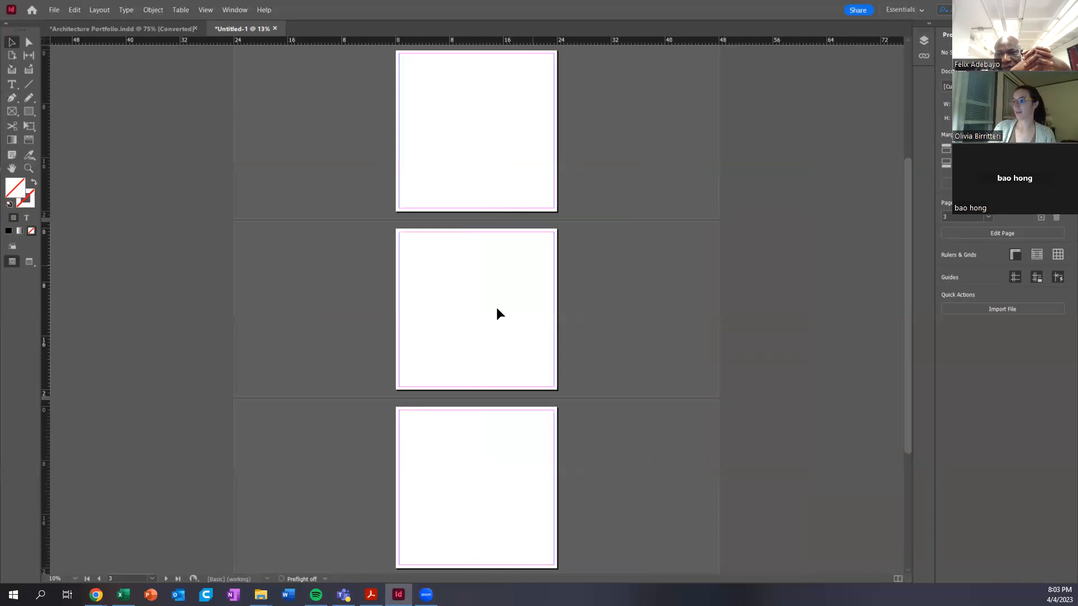
scroll(496, 309, up, 3)
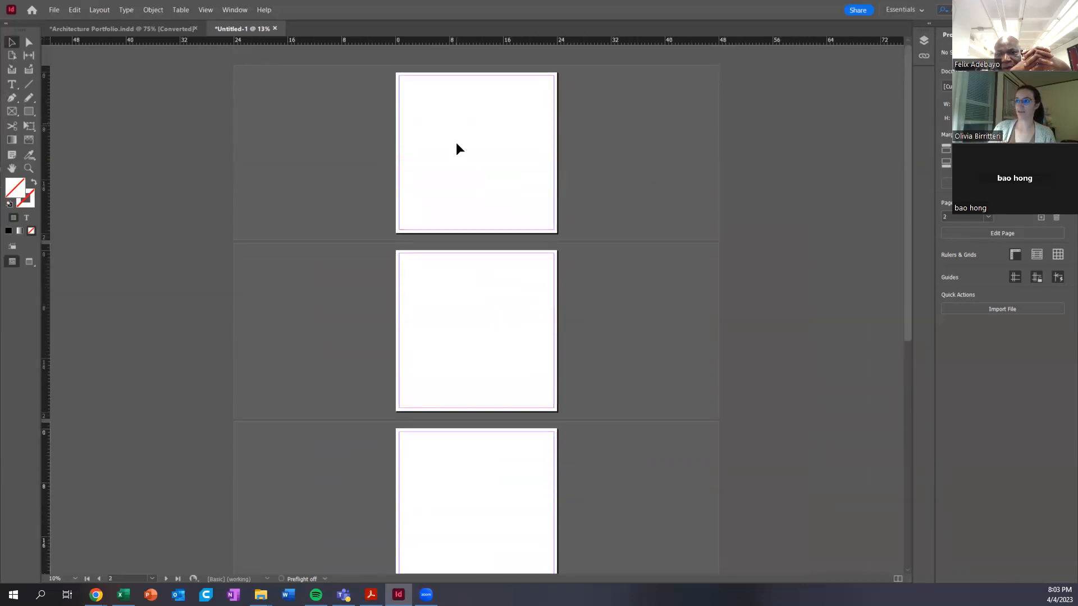
scroll(510, 278, down, 3)
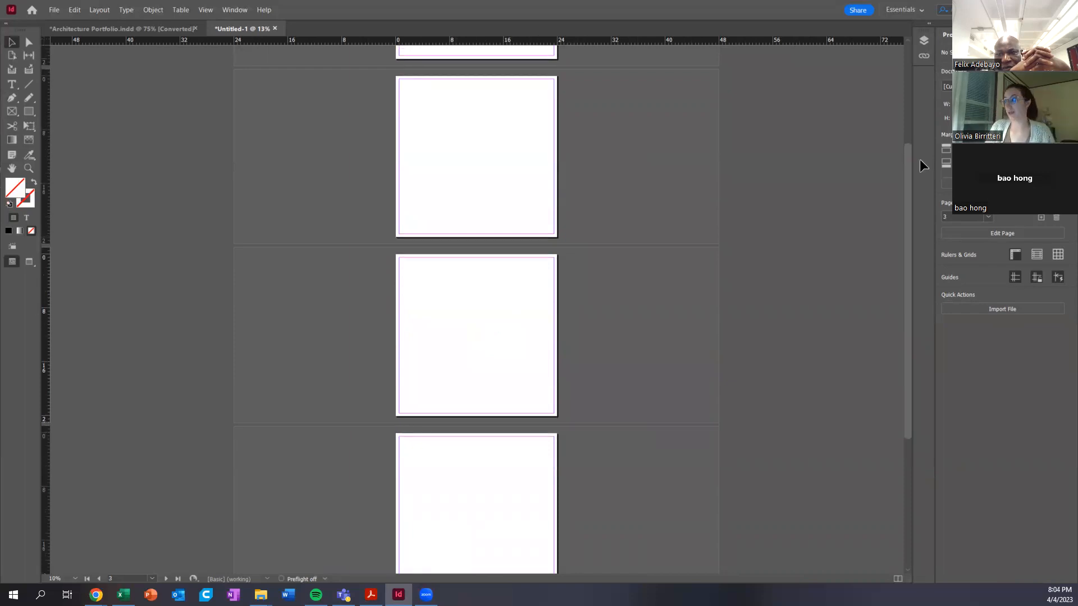
scroll(459, 257, up, 3)
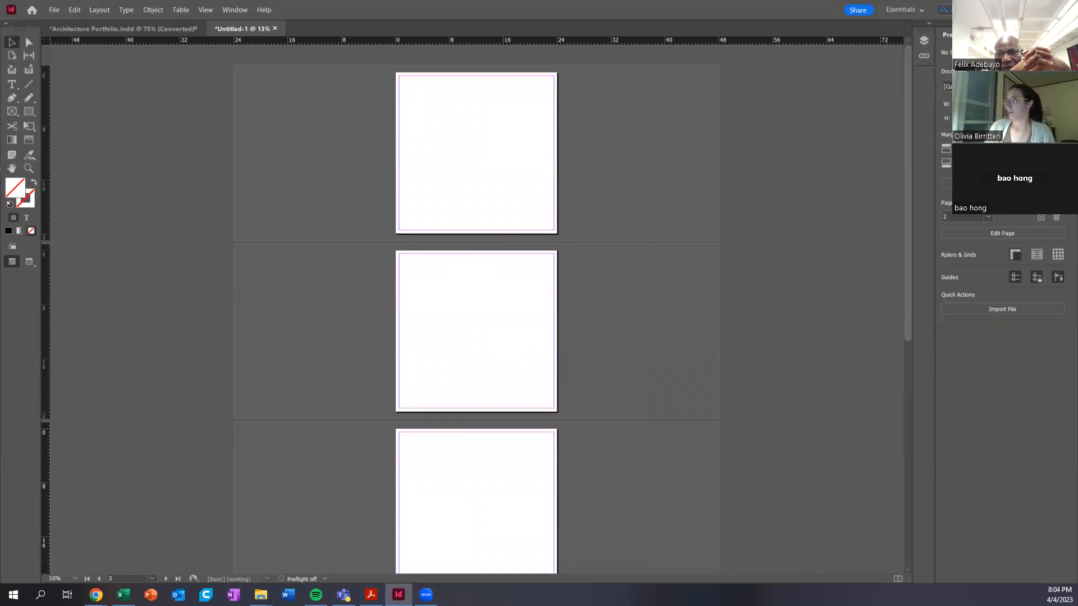
- Navigate the document by its page thumbnails, visiting page 1, the overview of all pages, and page 5
click(986, 35)
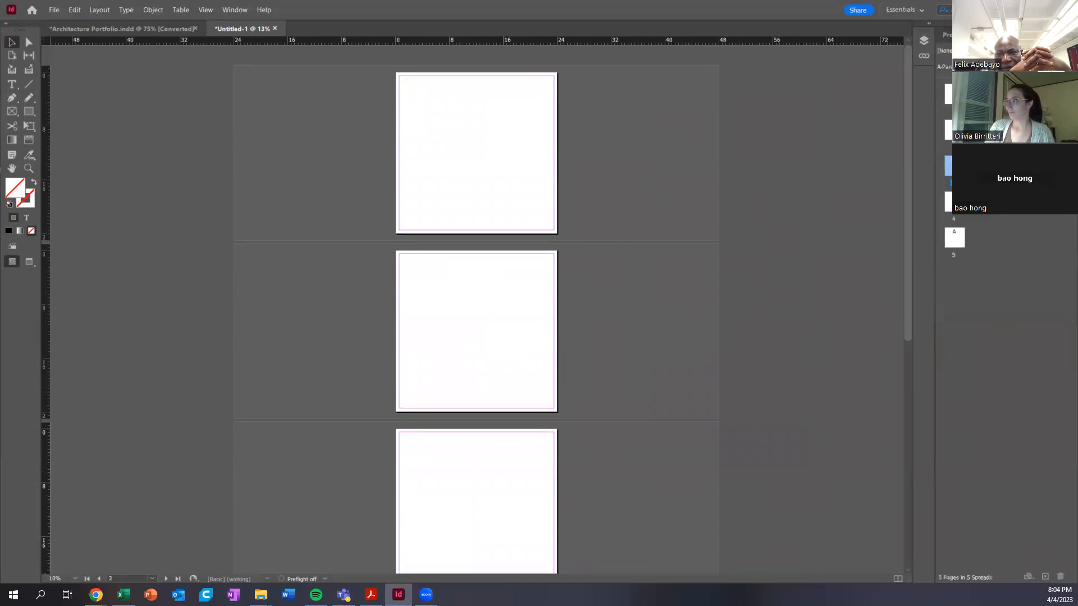
click(955, 94)
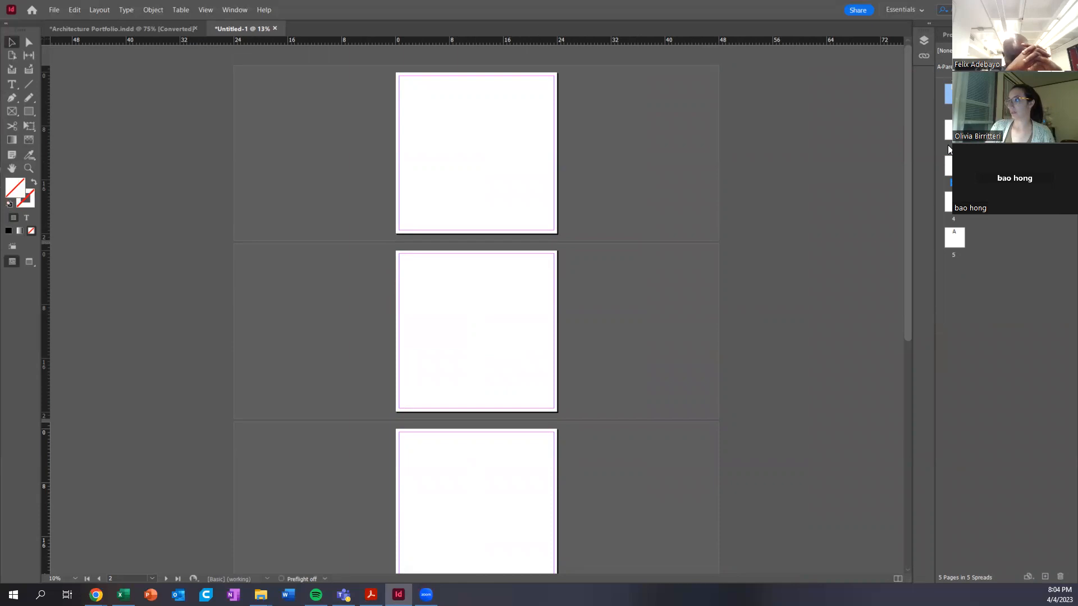
double_click(955, 166)
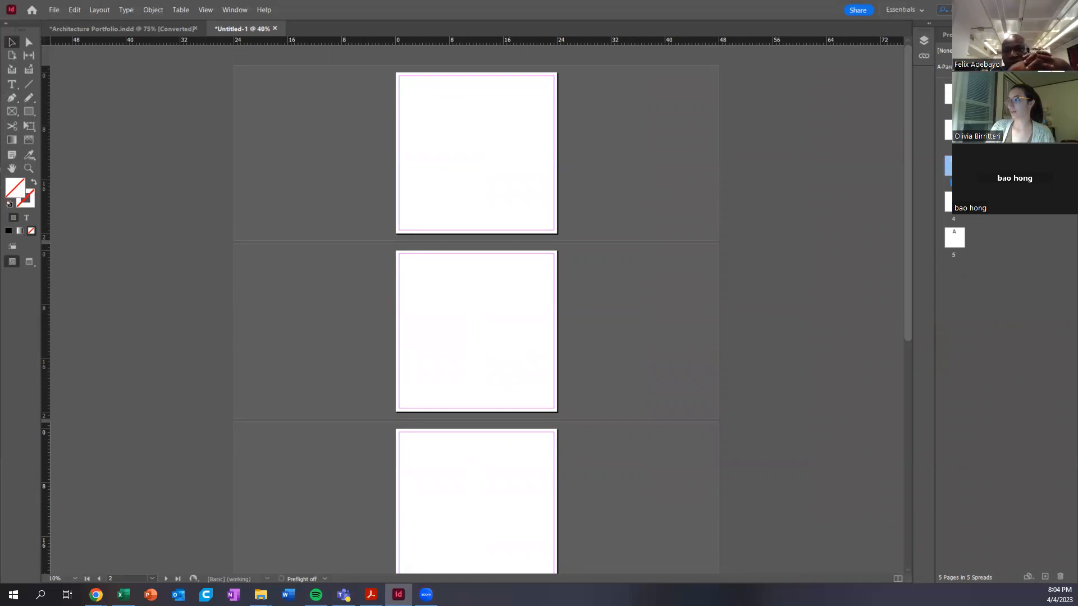
double_click(955, 95)
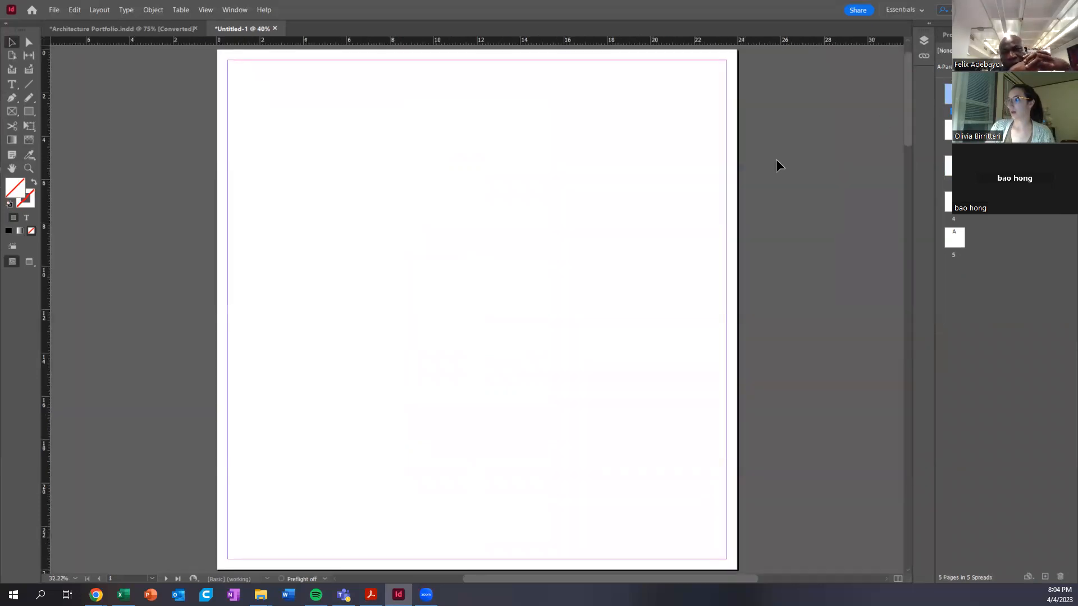
scroll(375, 262, down, 3)
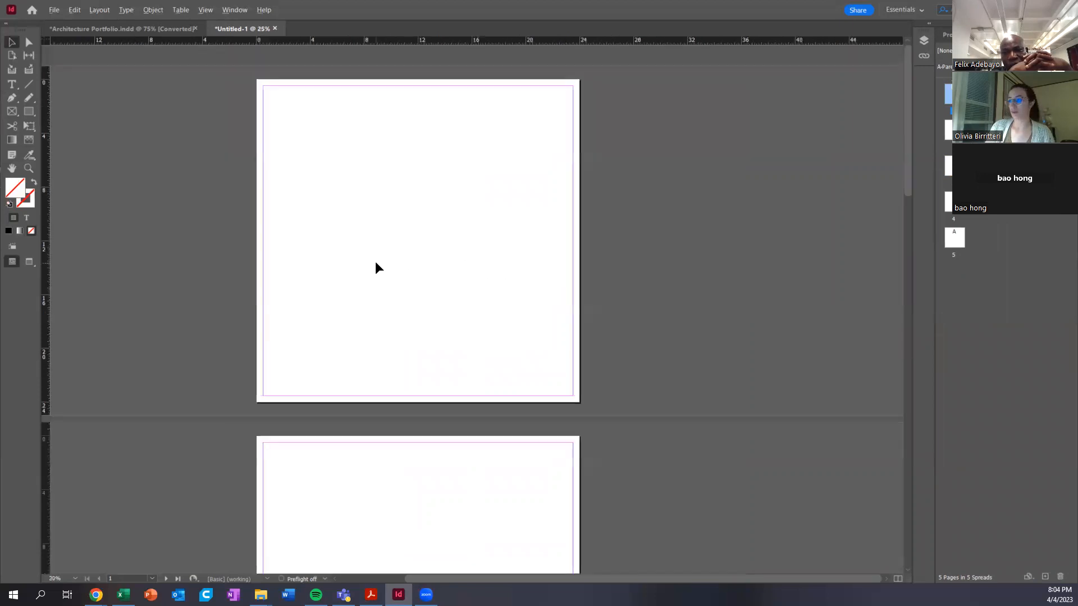
scroll(376, 263, down, 4)
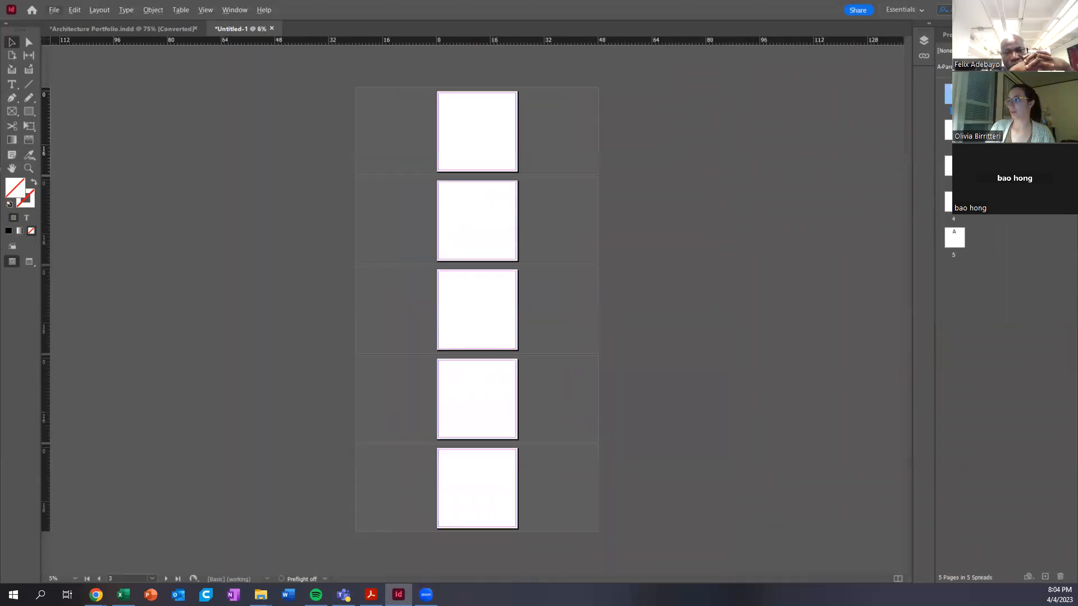
click(956, 239)
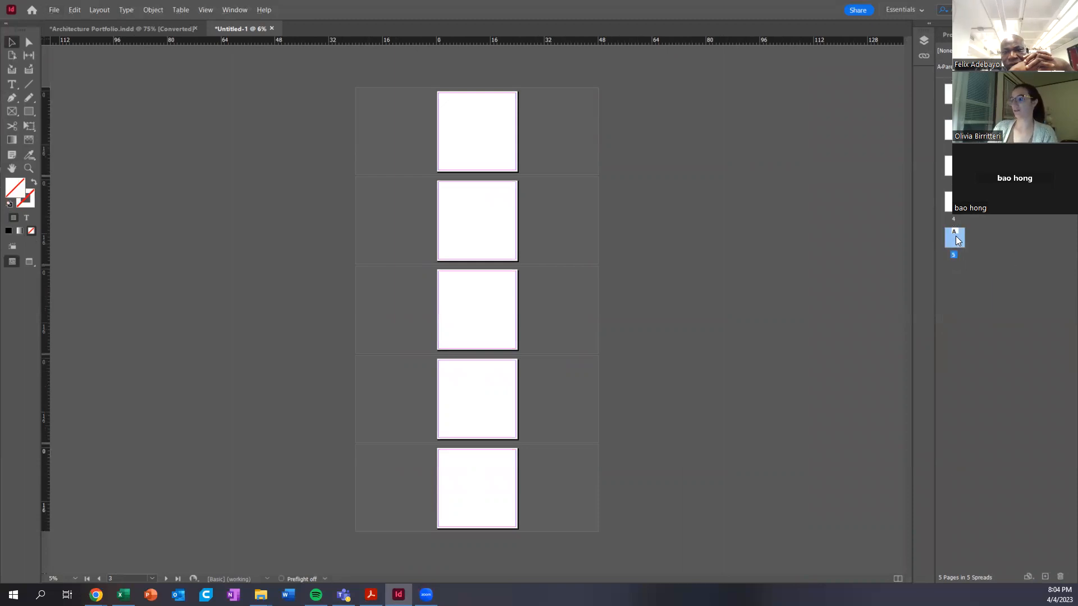
double_click(960, 239)
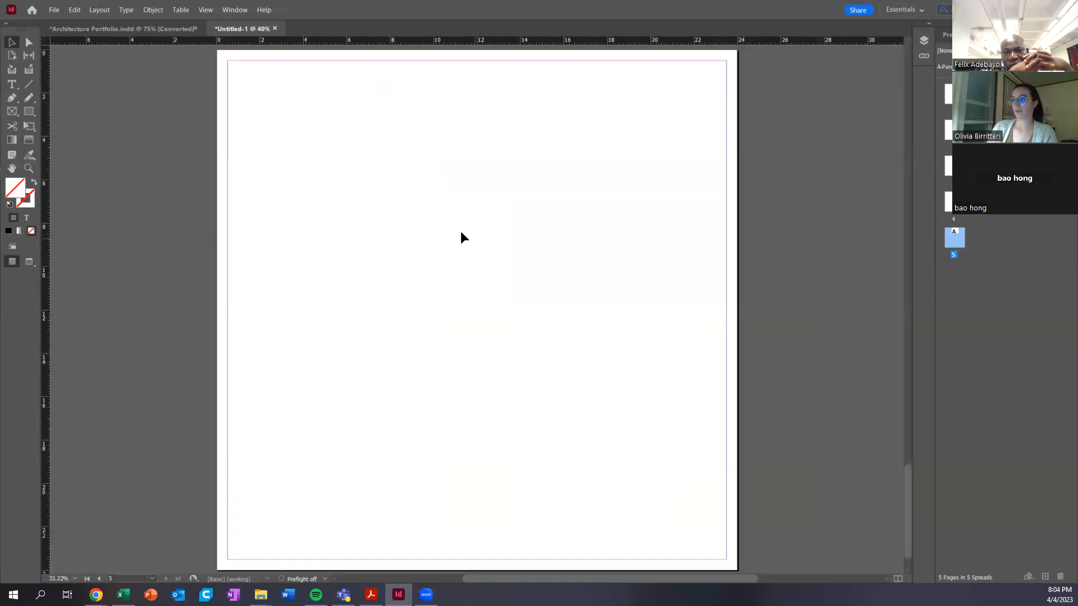
scroll(451, 324, up, 3)
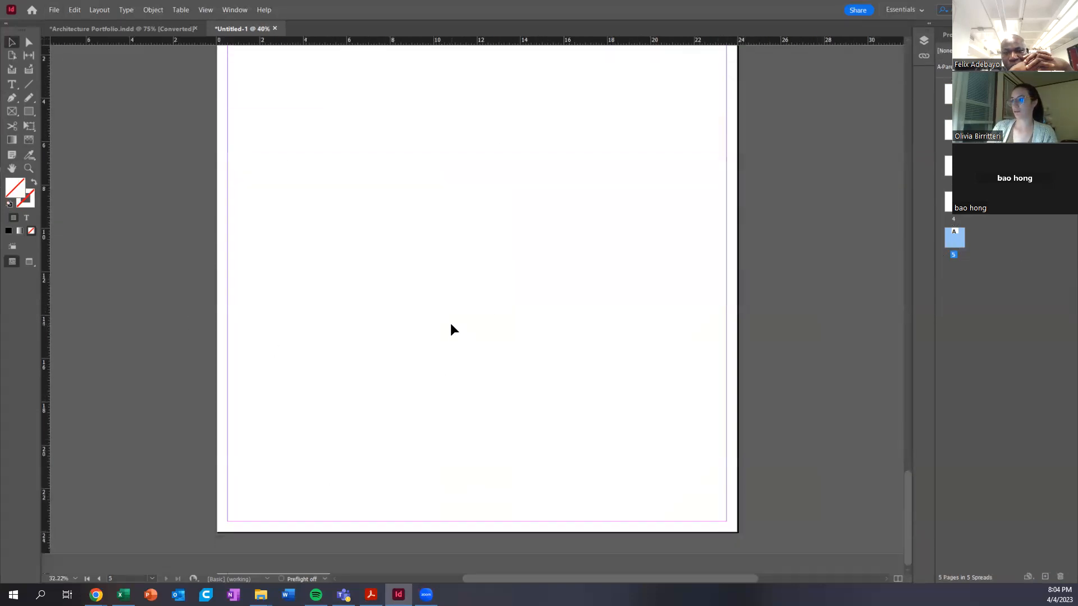
- Practice zooming and panning through the document, from the last page out to all five pages and in on the upper pages
scroll(451, 325, up, 2)
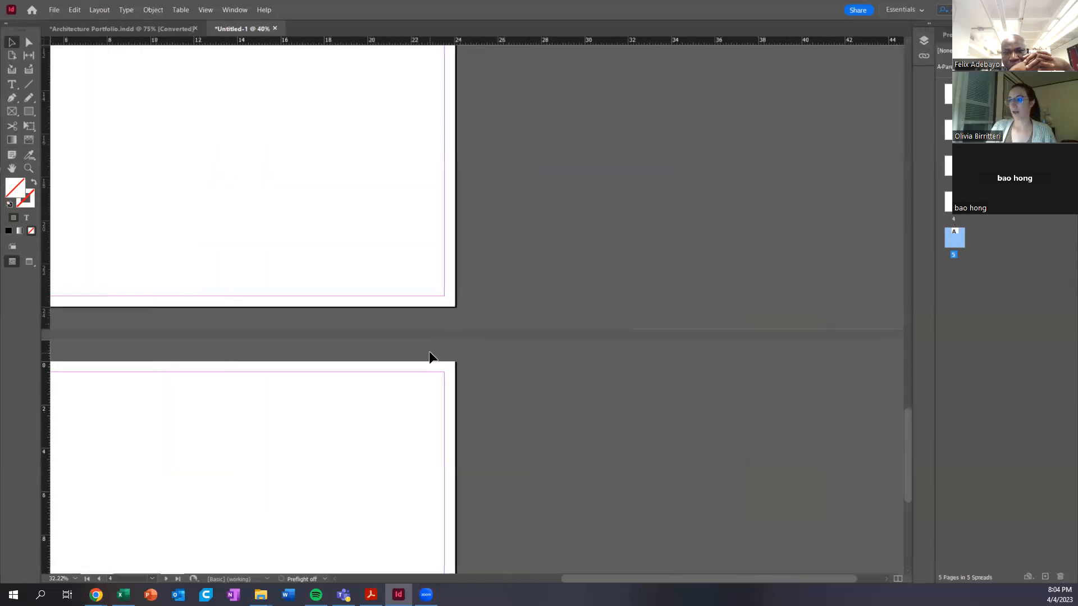
scroll(484, 360, down, 3)
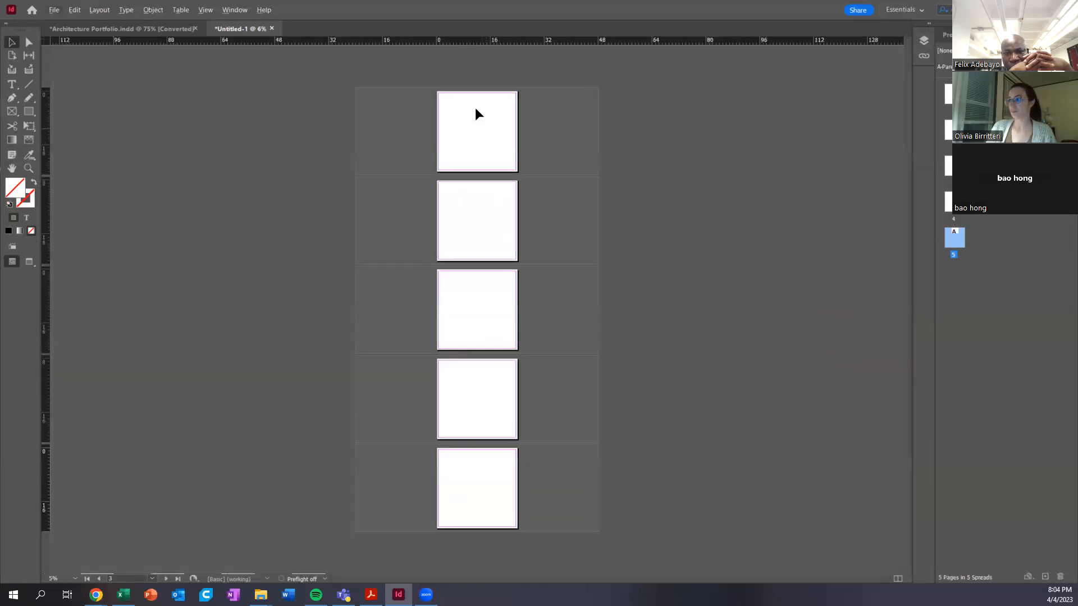
scroll(475, 110, up, 4)
scroll(439, 234, down, 2)
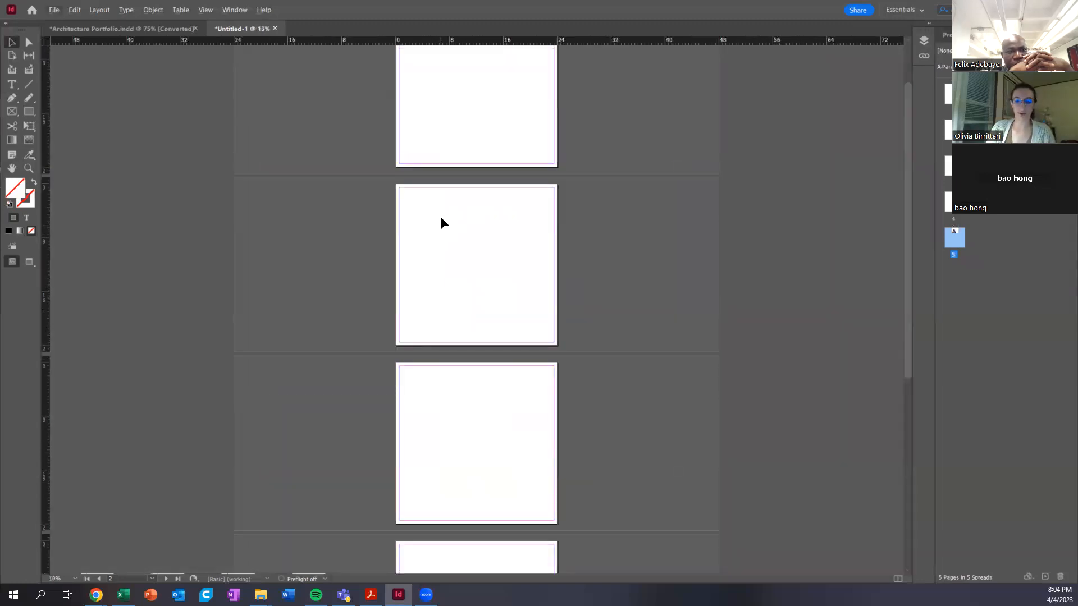
drag(447, 130, 446, 261)
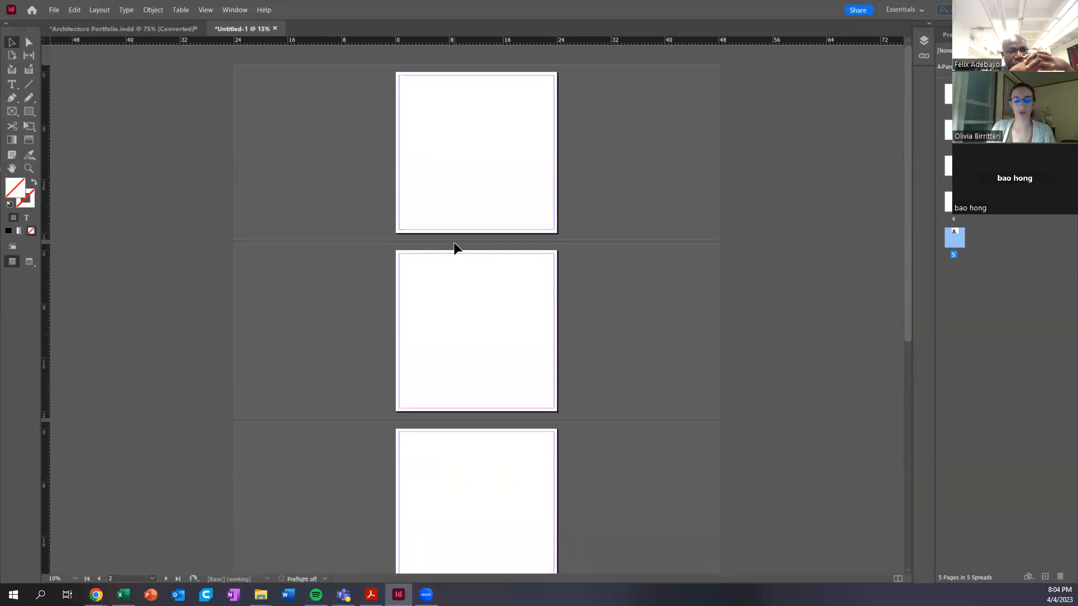
scroll(455, 242, up, 2)
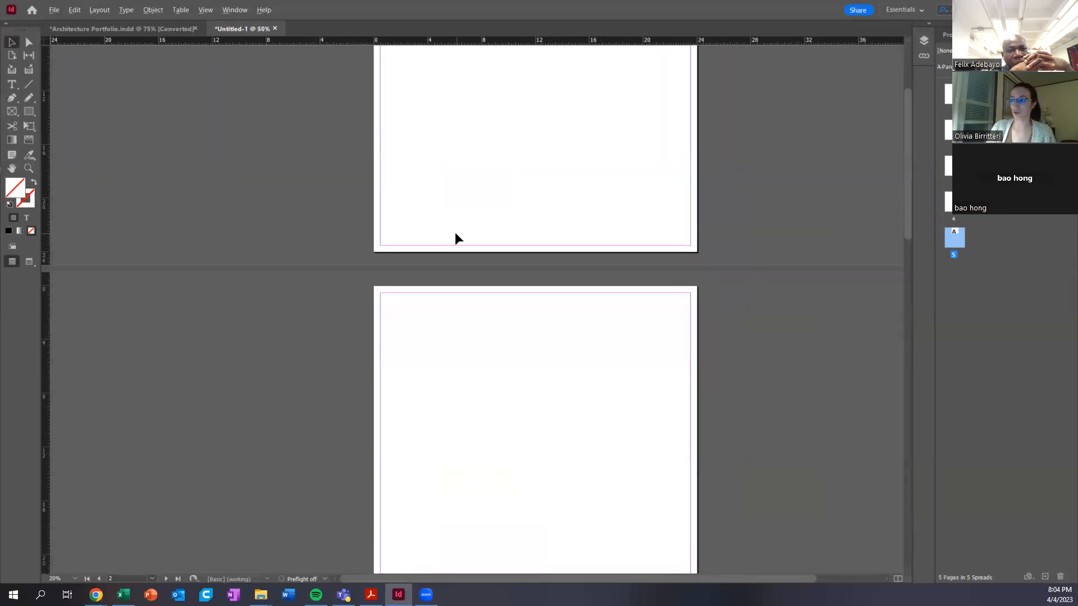
scroll(456, 235, down, 2)
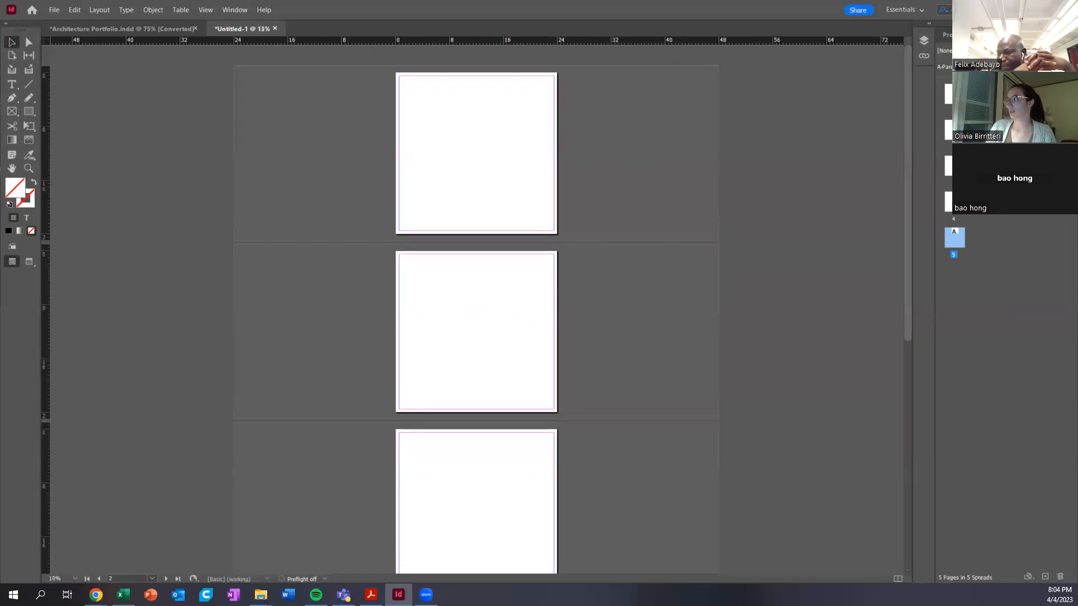
- Open the A-Parent spread and add a text frame low on its right-hand page containing the author's full name
double_click(945, 67)
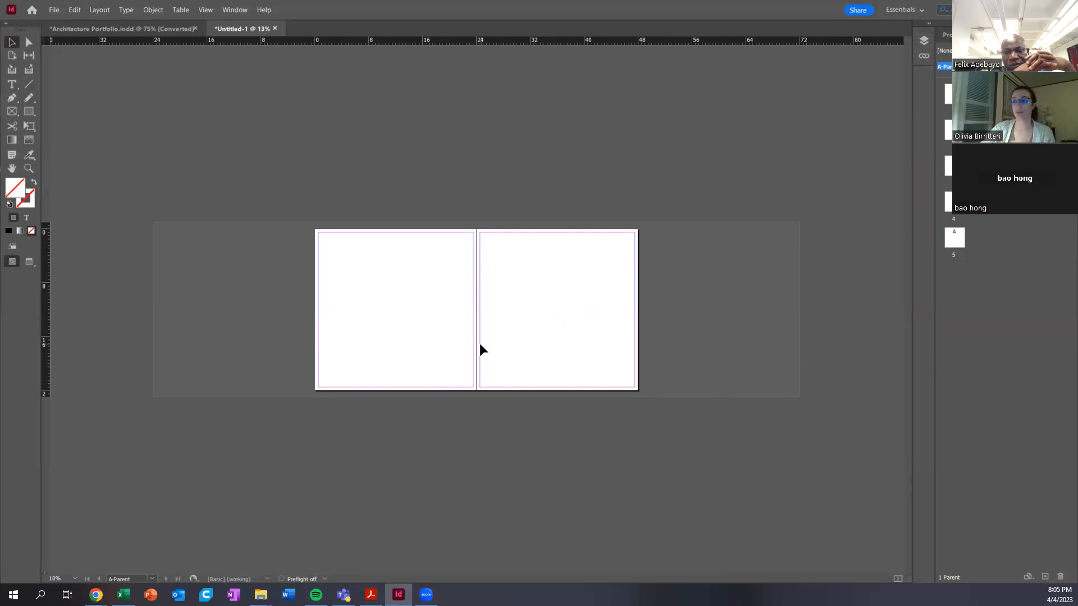
click(12, 84)
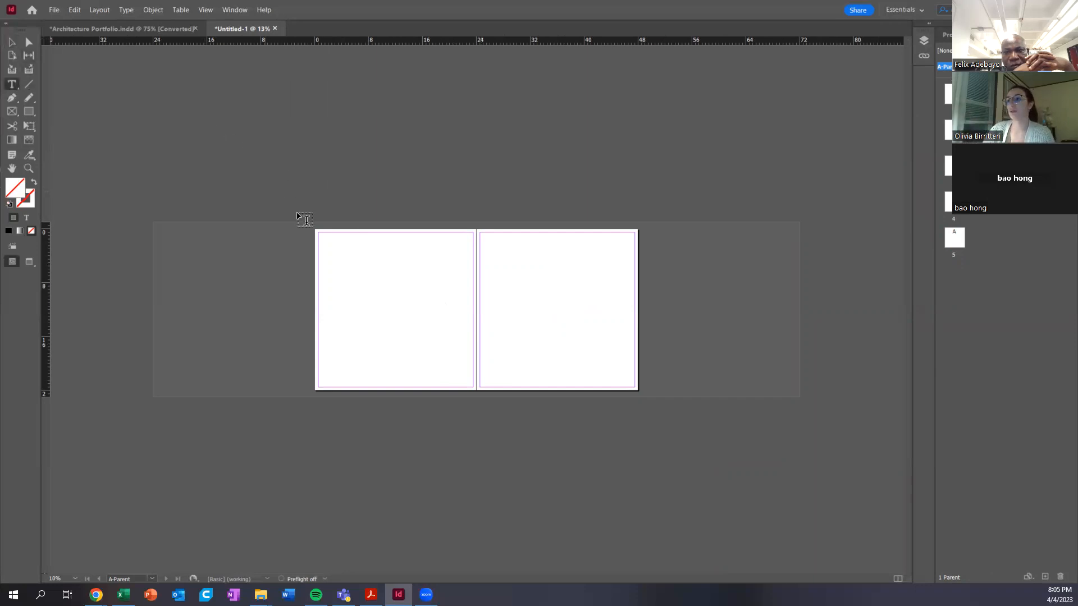
key(ctrl+equal)
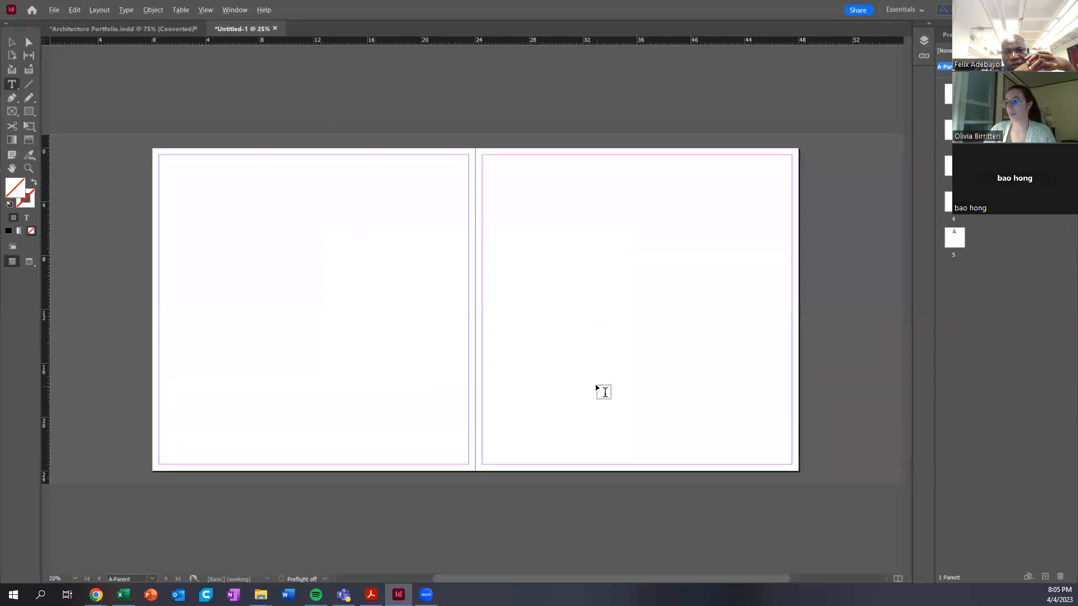
drag(584, 409, 697, 443)
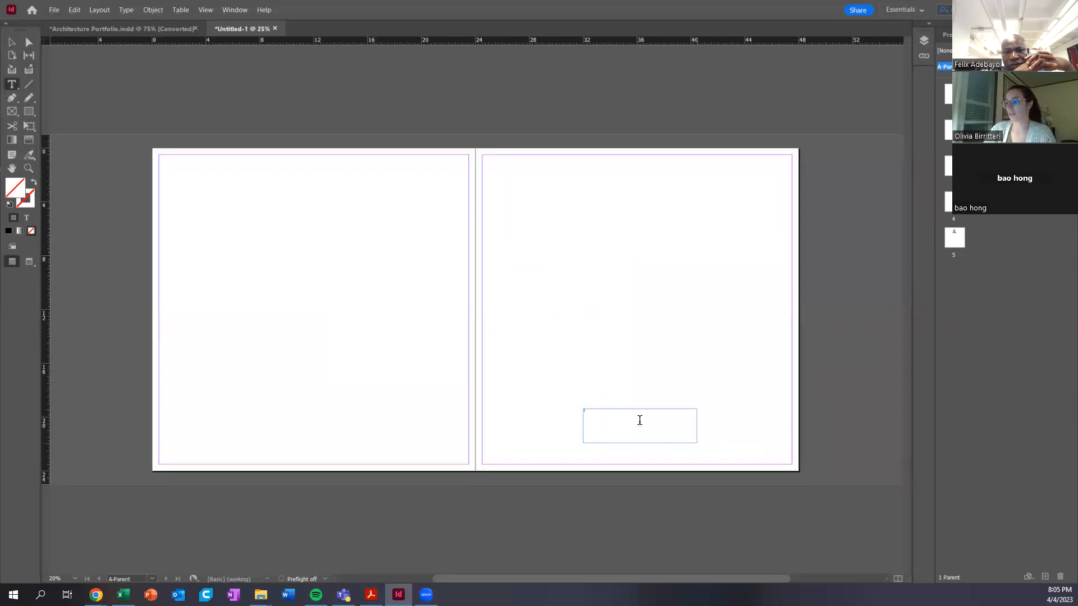
text(Project)
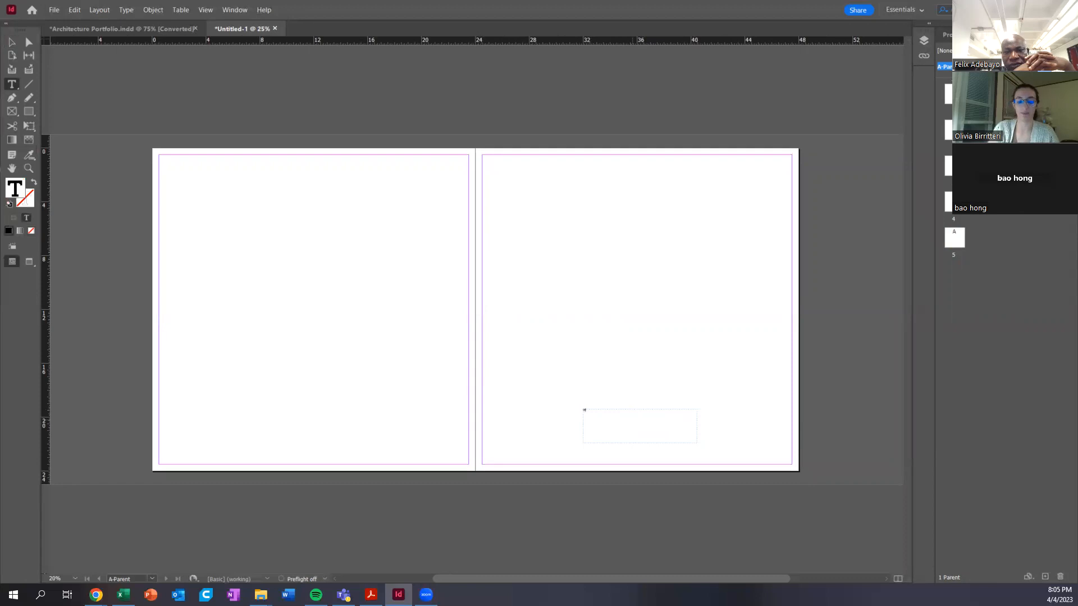
text( N)
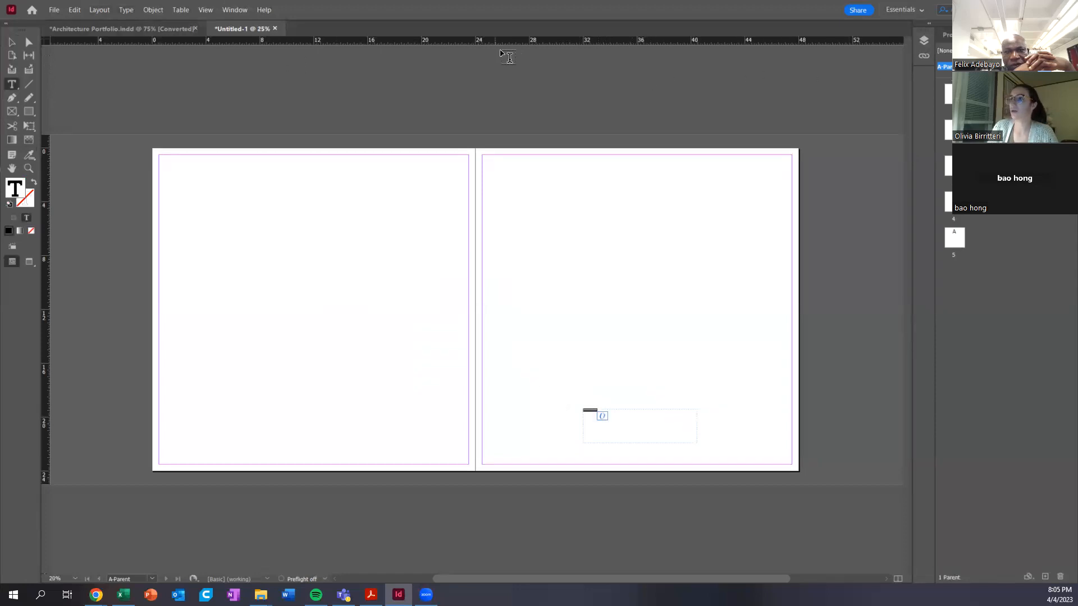
- Show the text properties and enlarge the selected name text, trying 30 pt and settling on 48 pt
click(204, 11)
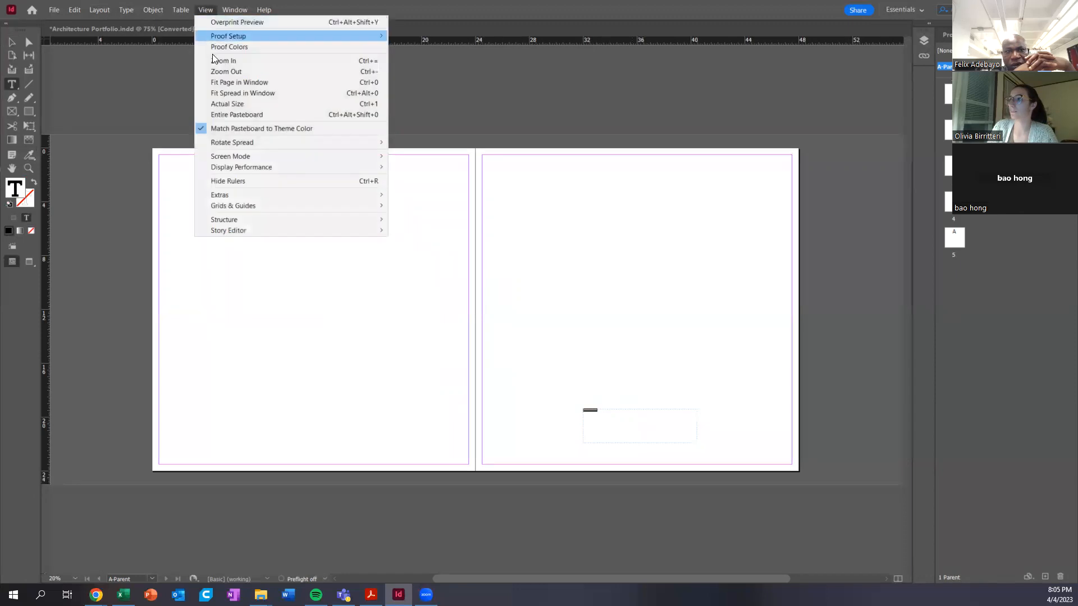
click(233, 11)
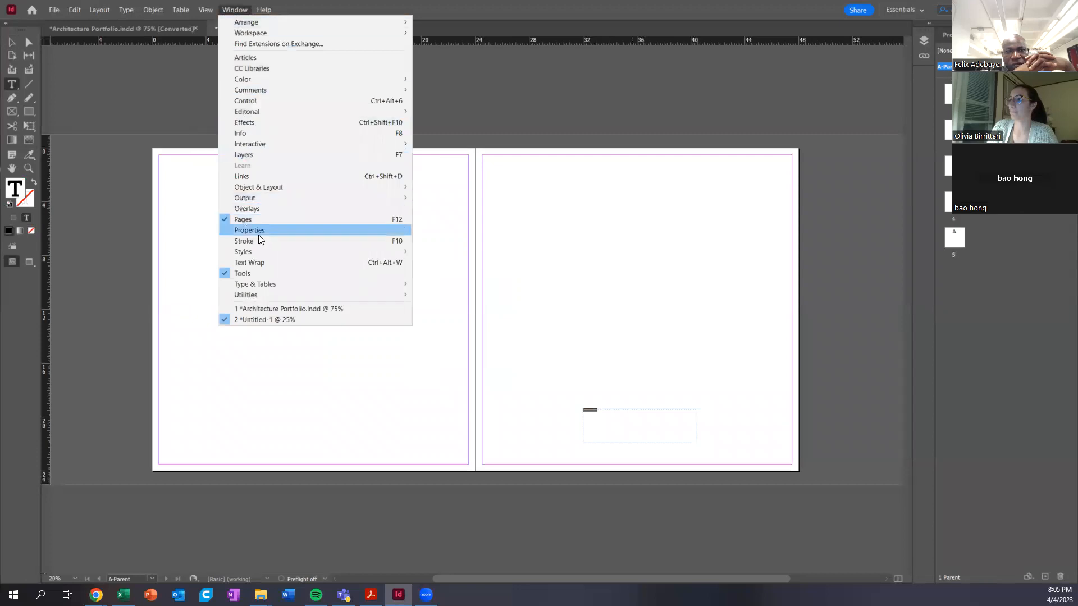
mouse_move(257, 254)
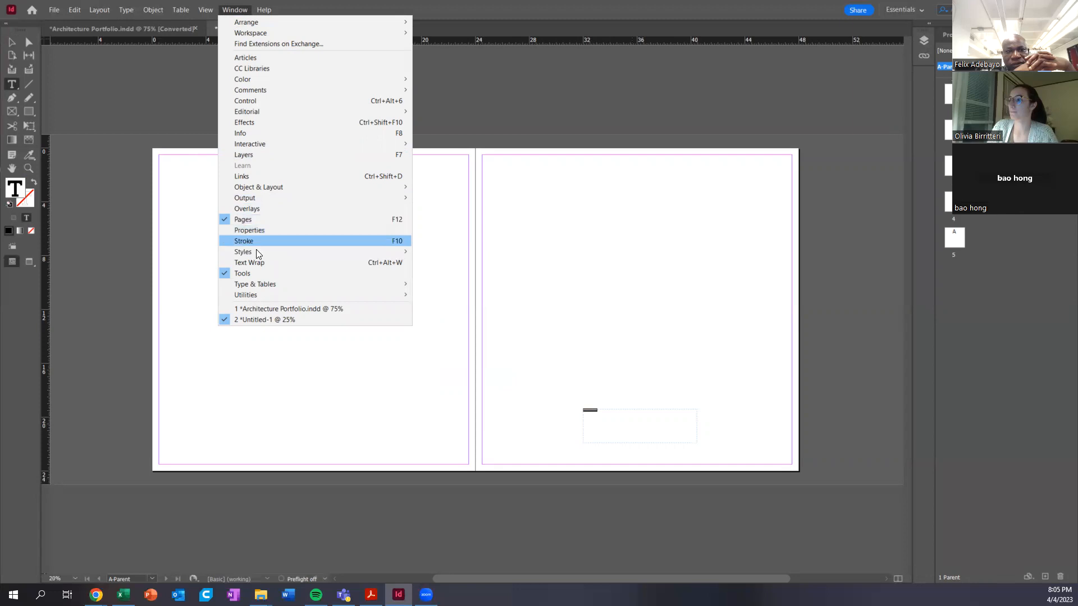
click(254, 219)
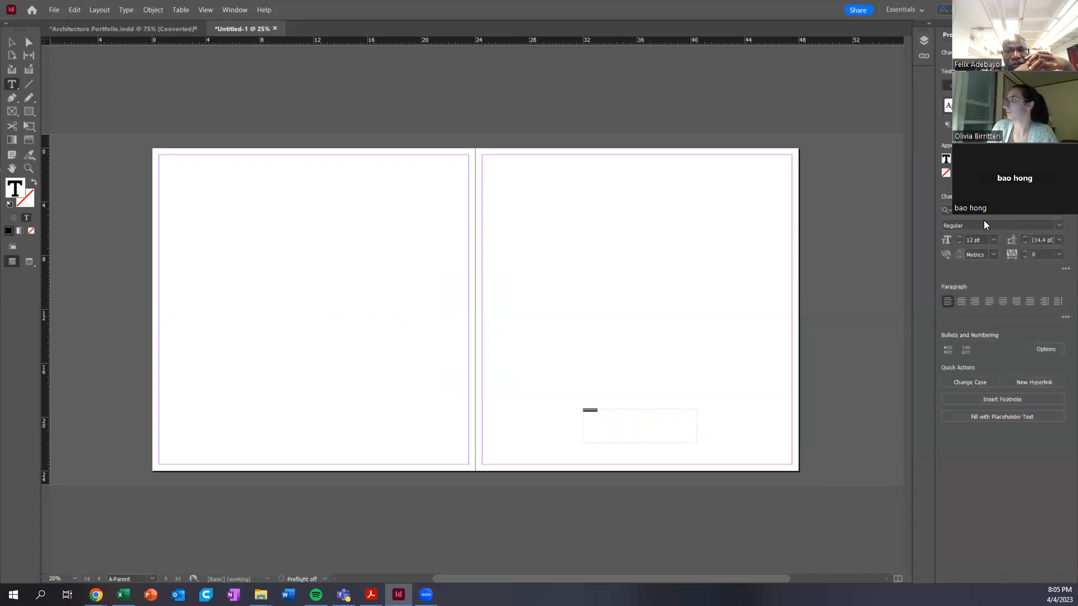
click(993, 240)
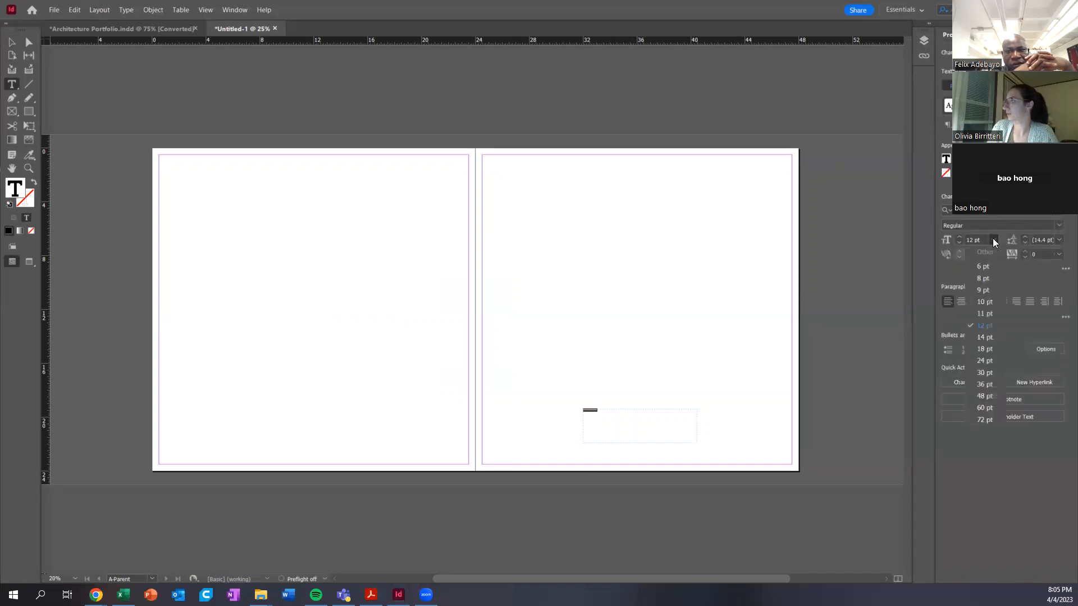
click(986, 372)
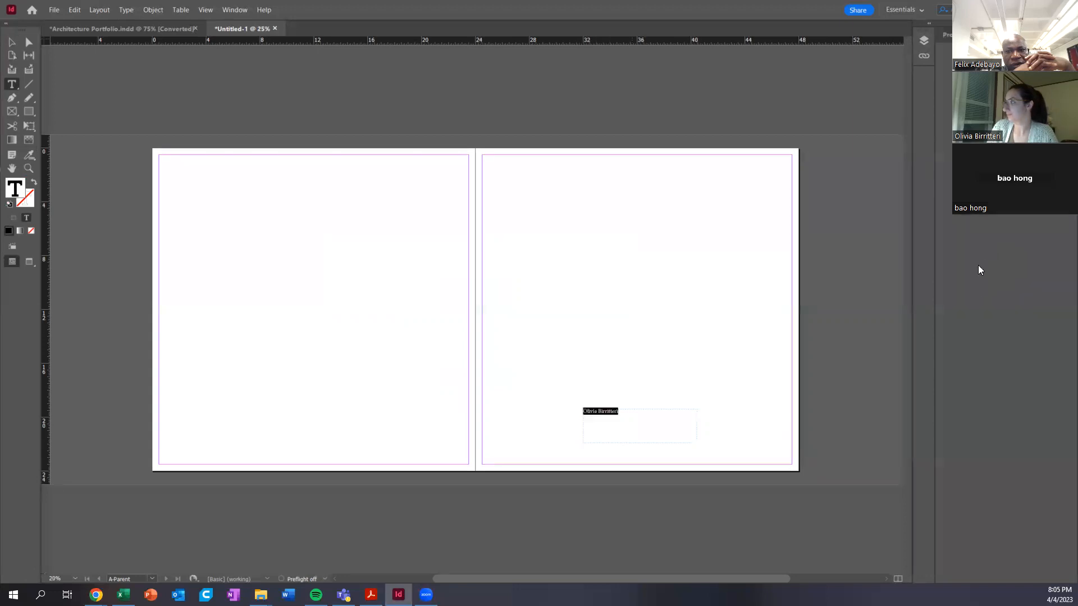
click(956, 35)
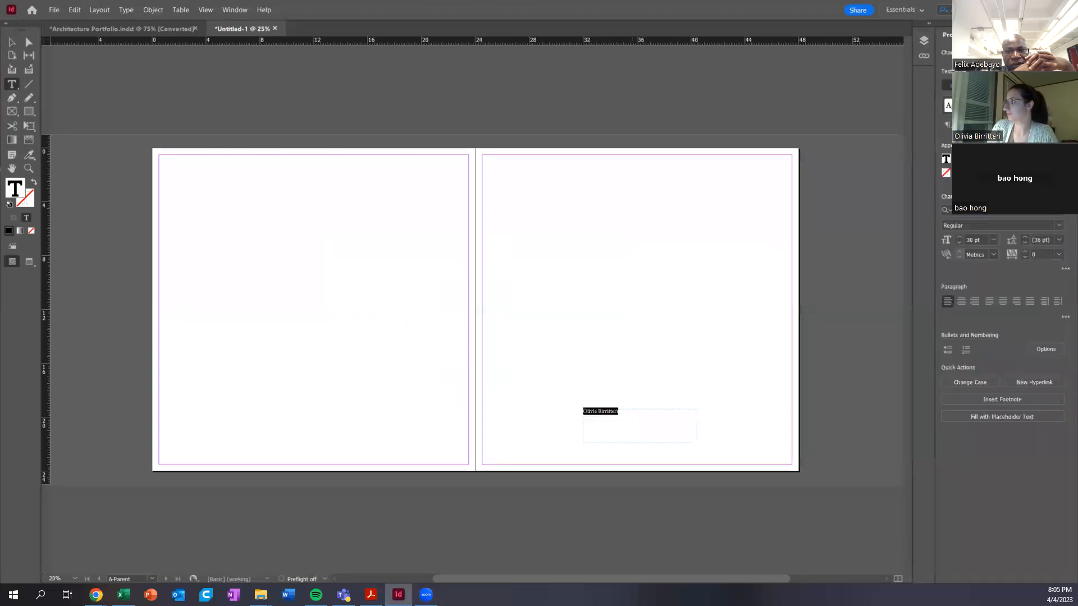
click(993, 240)
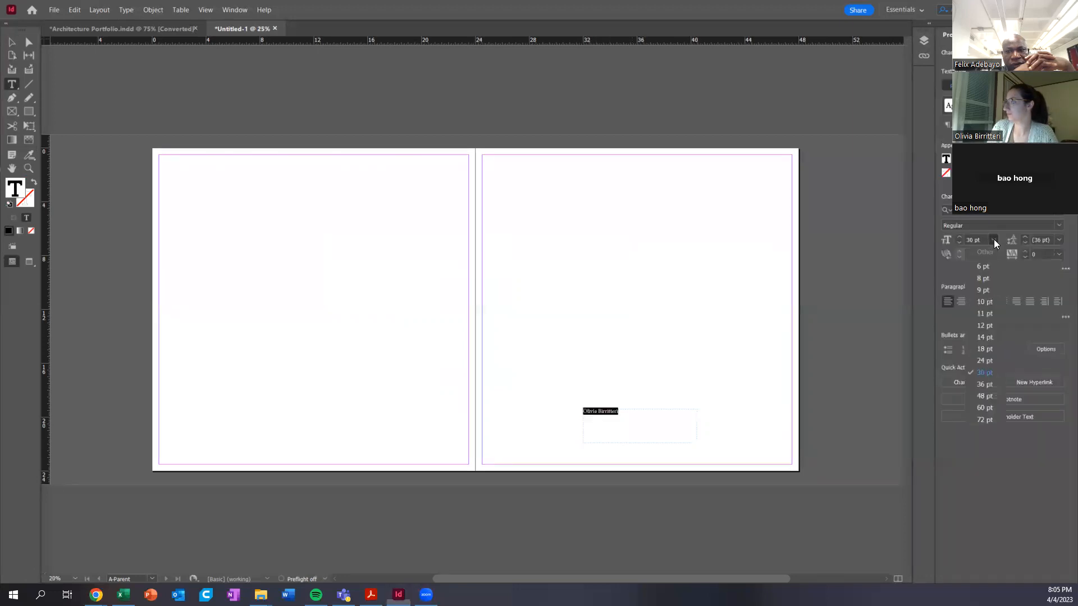
click(986, 398)
- Shorten the name's text frame and move it to the lower-left margin corner of the left parent page, leaving it deselected
click(11, 42)
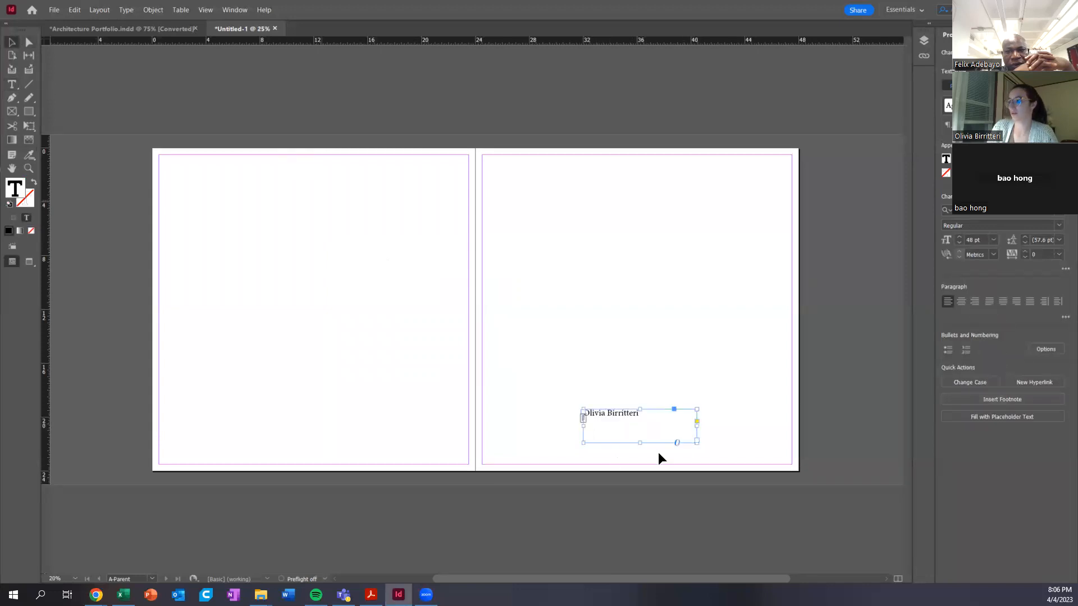
drag(640, 443, 188, 458)
click(590, 428)
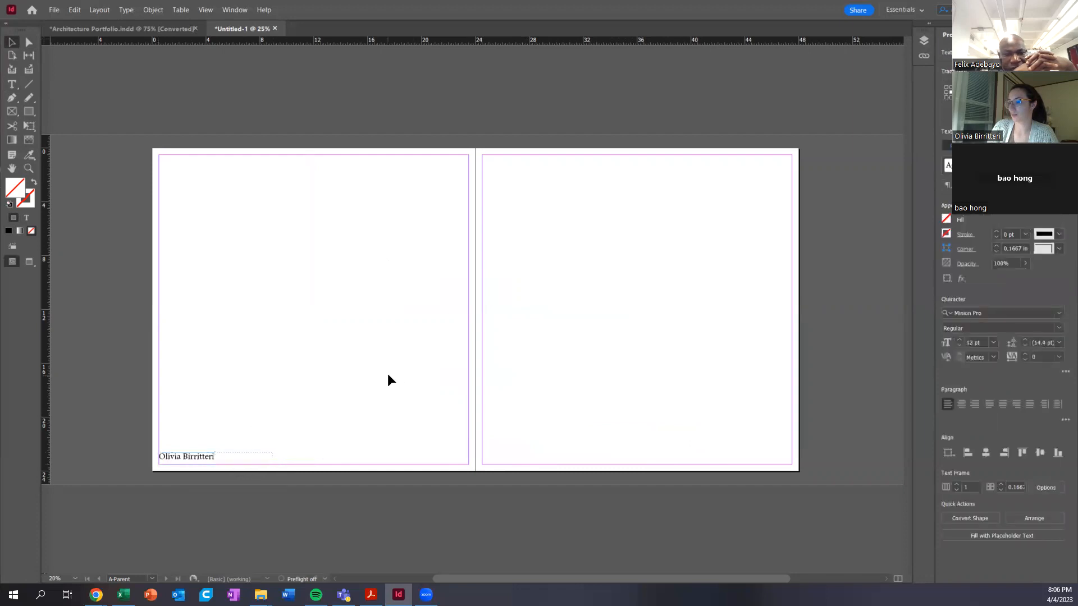
click(387, 381)
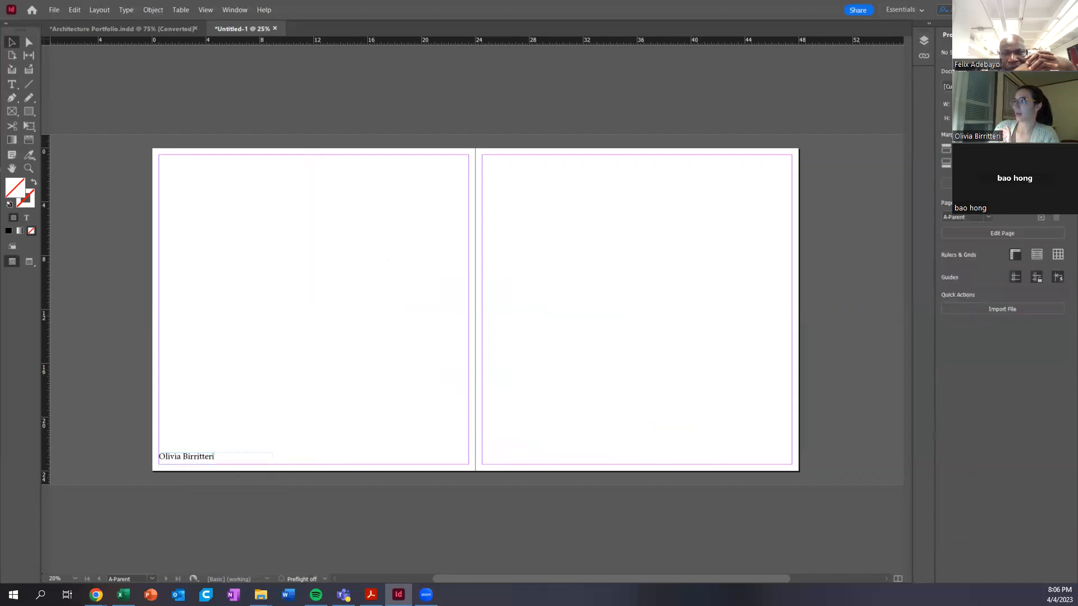
- Go to page 1 and check the lower-left corner of every document page for the parent page's name text
click(983, 35)
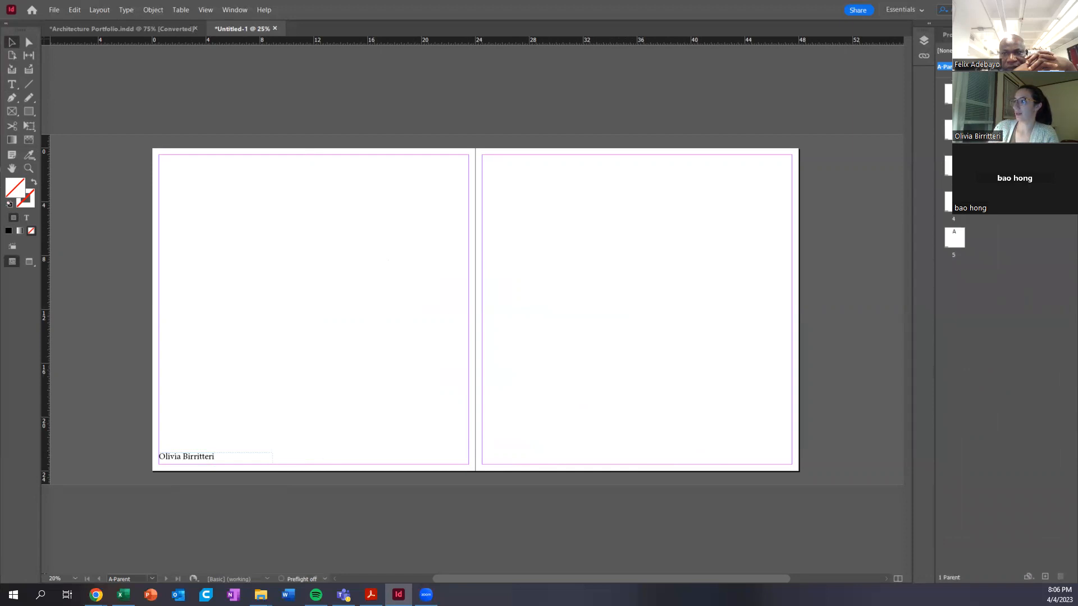
double_click(955, 94)
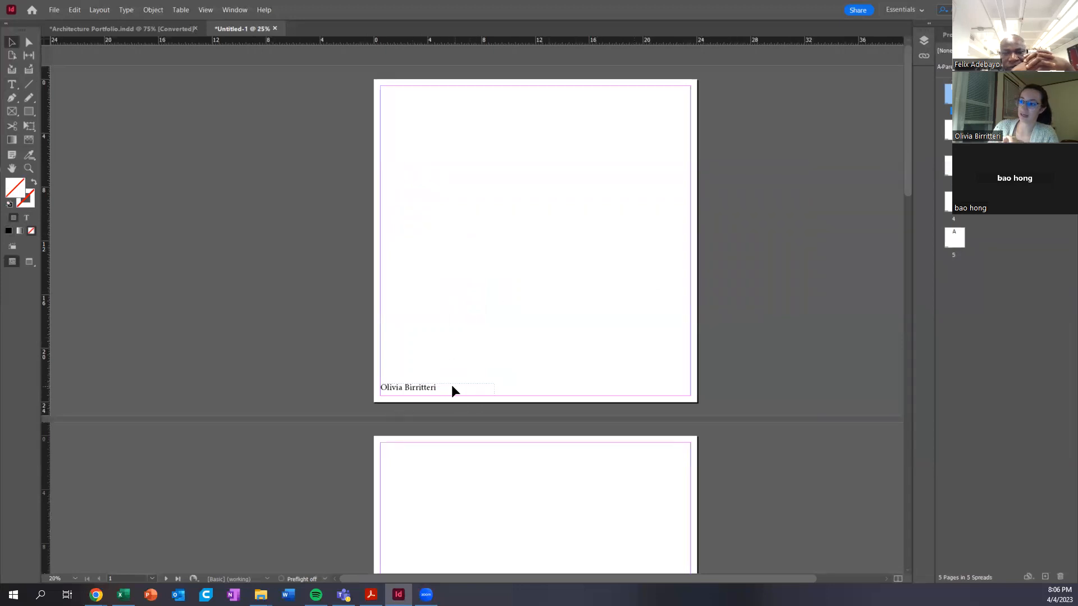
scroll(452, 388, down, 5)
scroll(412, 487, down, 13)
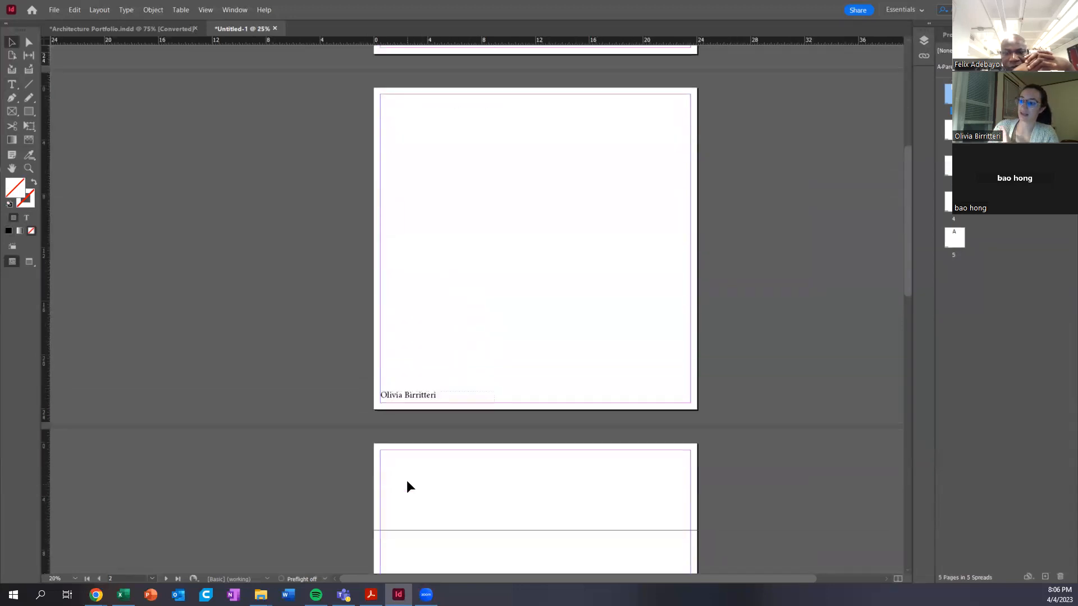
scroll(427, 425, down, 5)
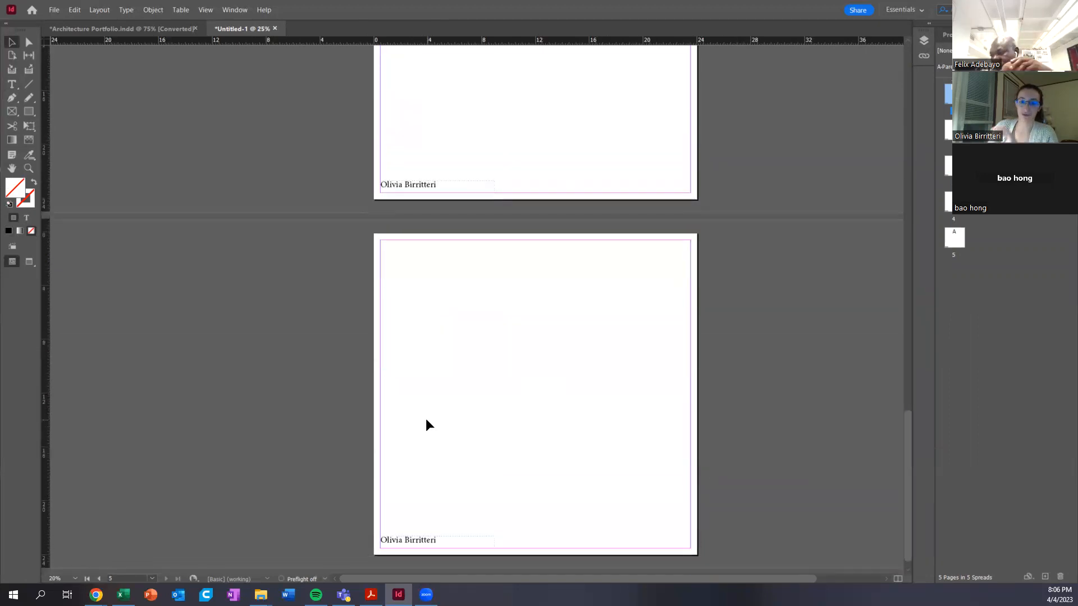
scroll(478, 427, up, 20)
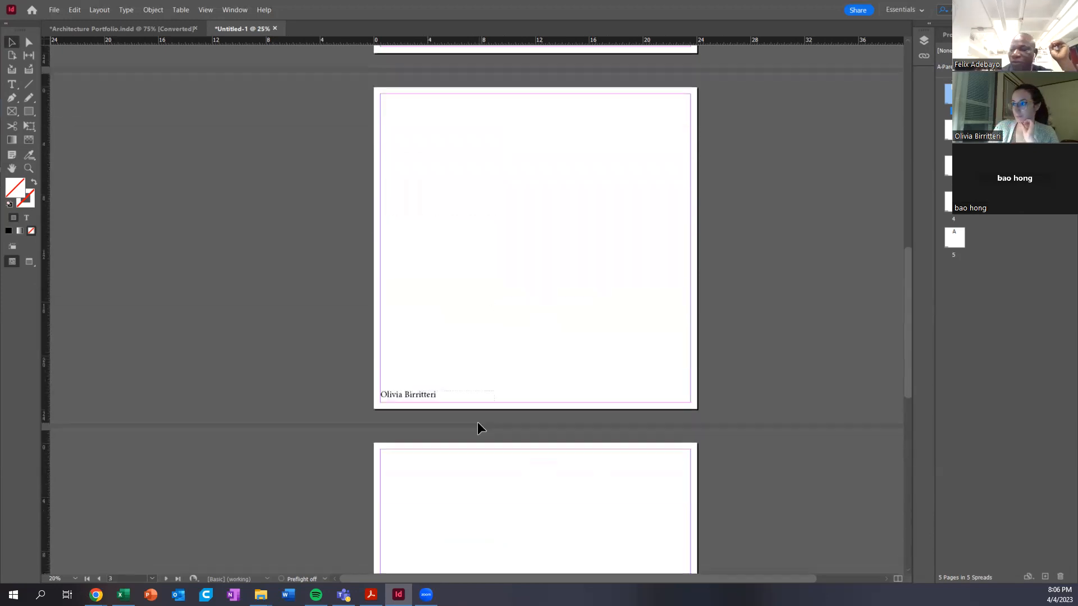
scroll(478, 429, up, 6)
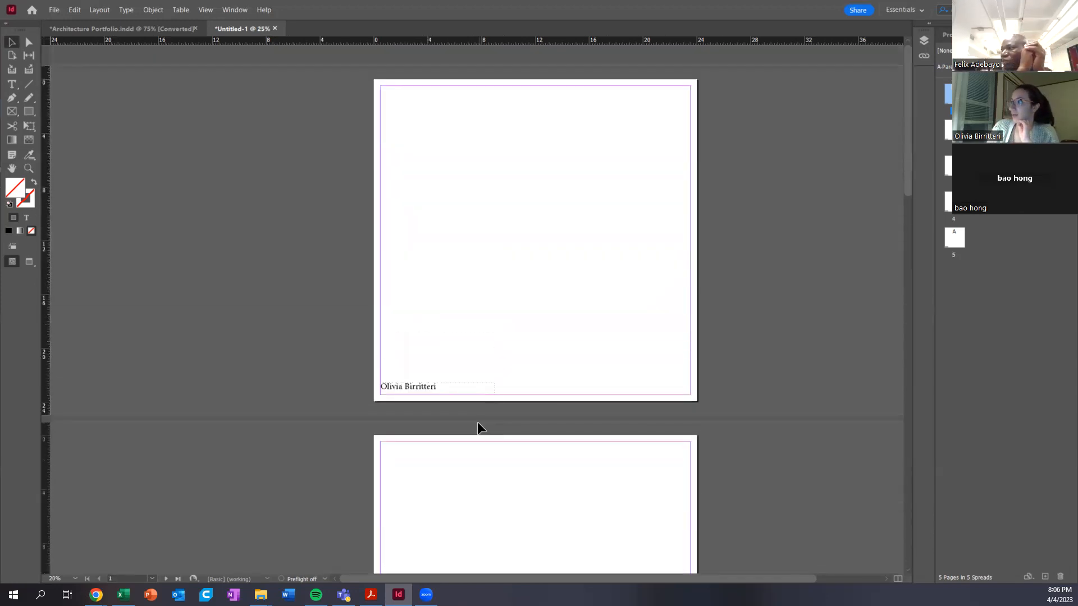
- Load Farnsworth exterior rendering.psd from the 01-Small Space folder of Vis III Spring 2023 for placing
click(949, 39)
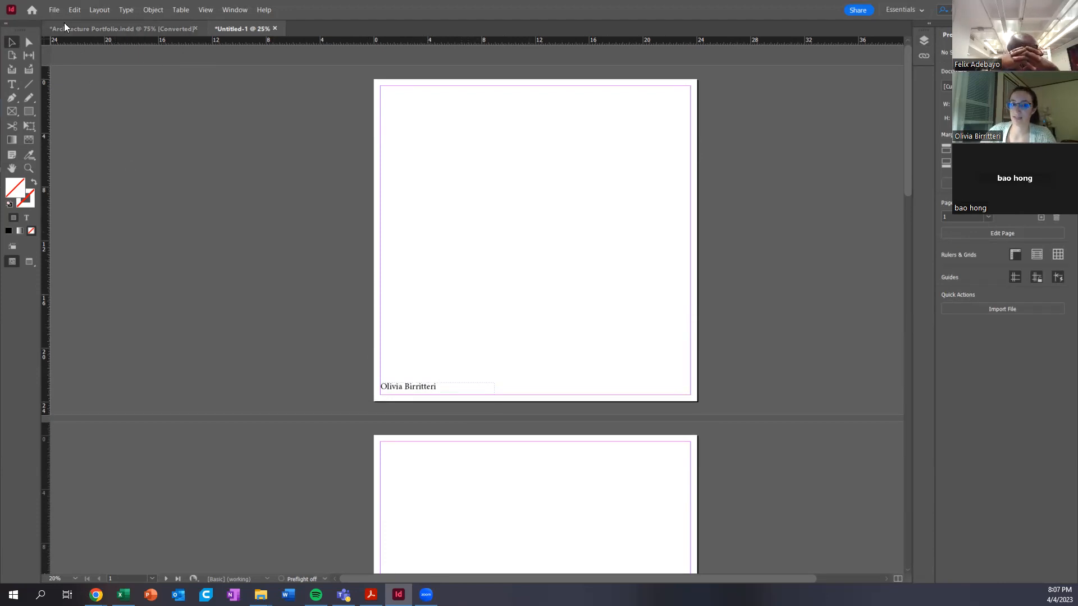
click(53, 11)
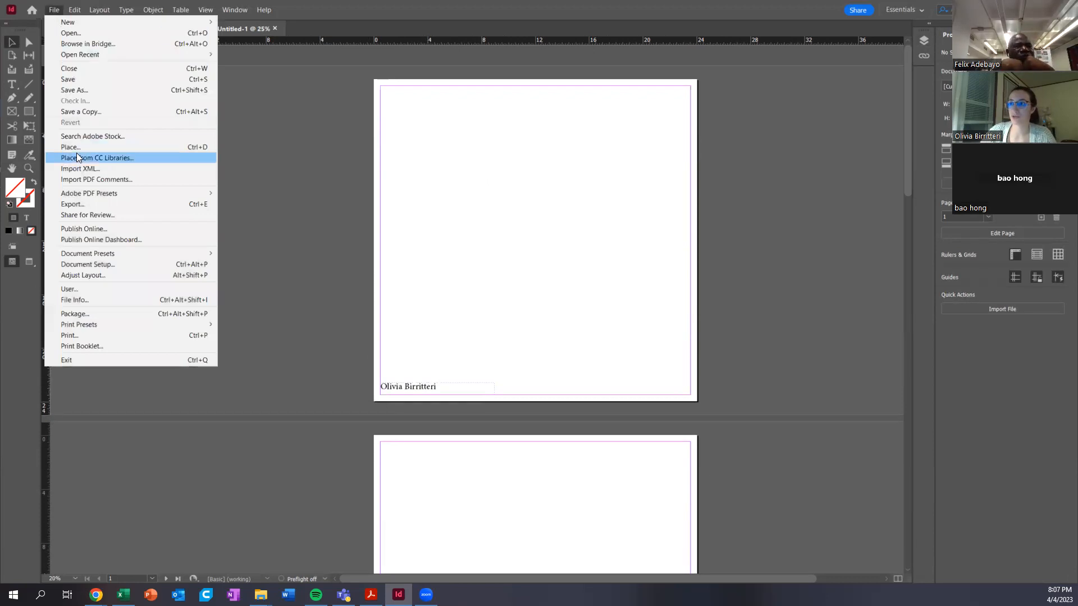
click(129, 148)
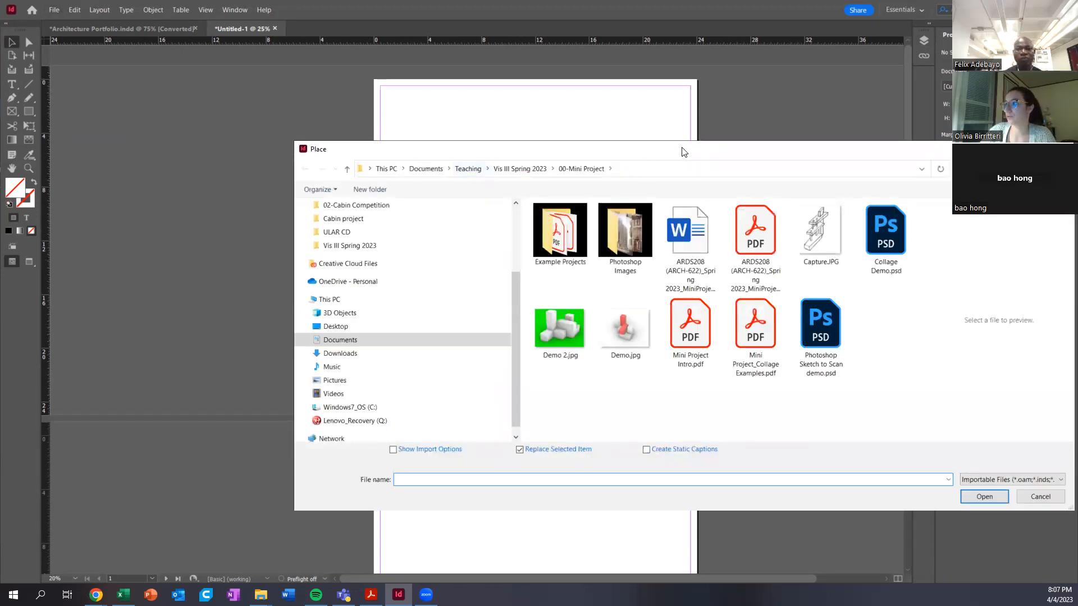
drag(684, 152, 529, 99)
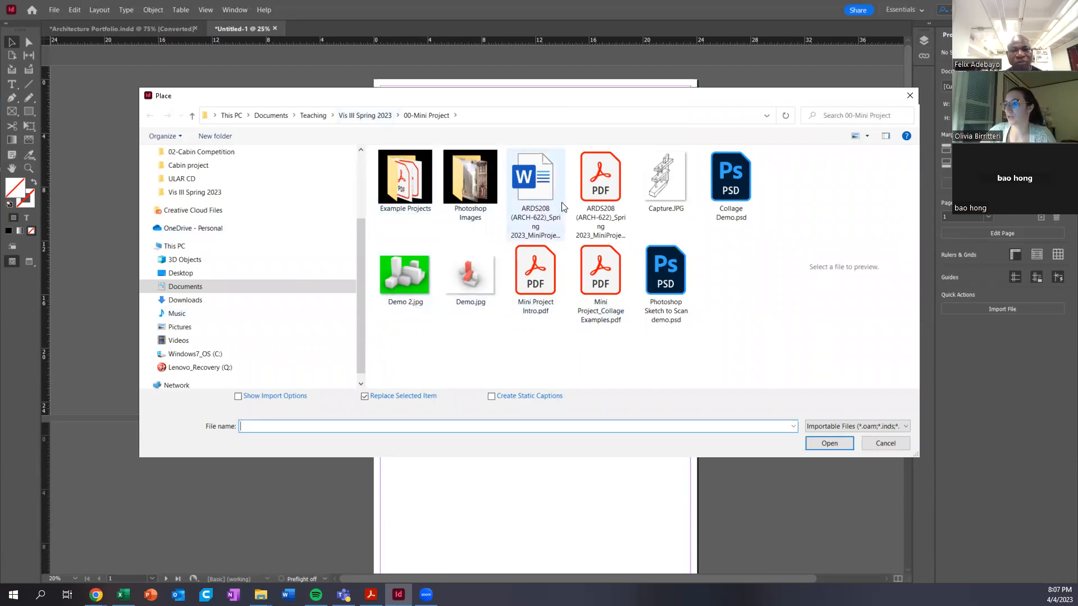
click(364, 116)
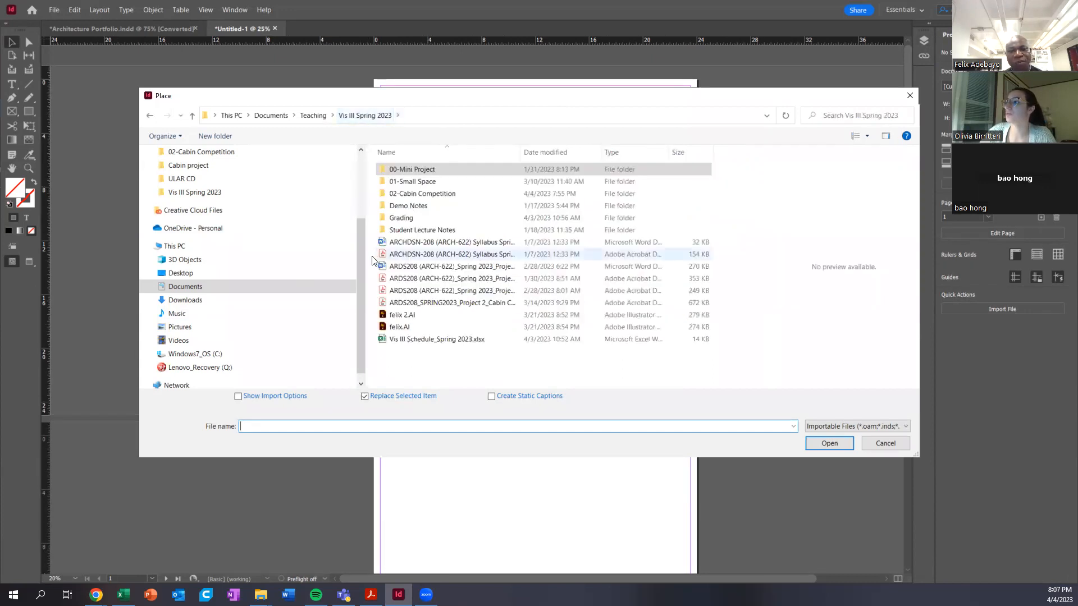
double_click(452, 182)
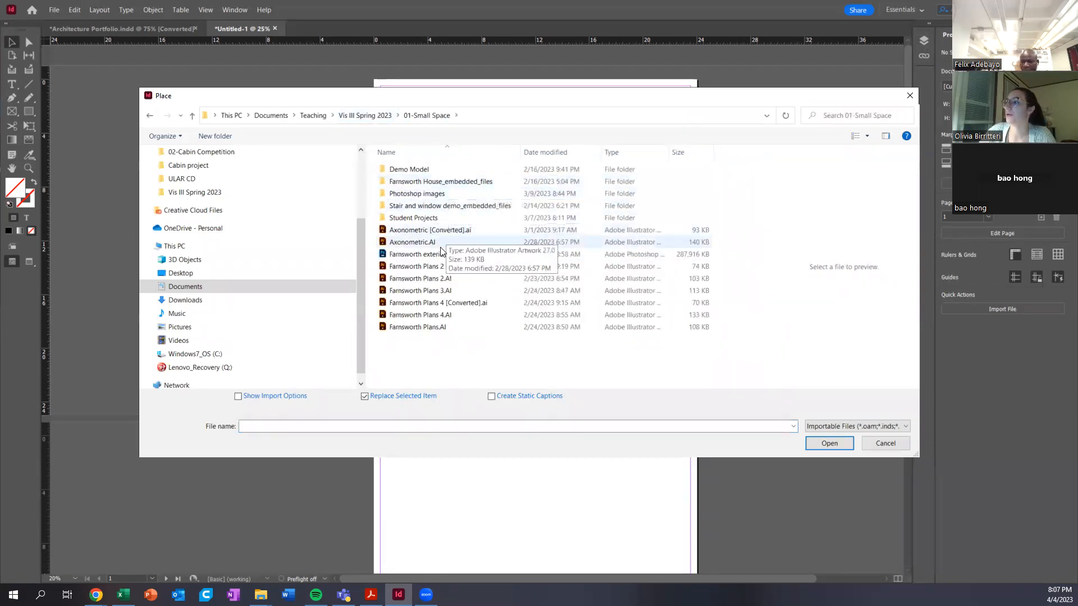
click(408, 258)
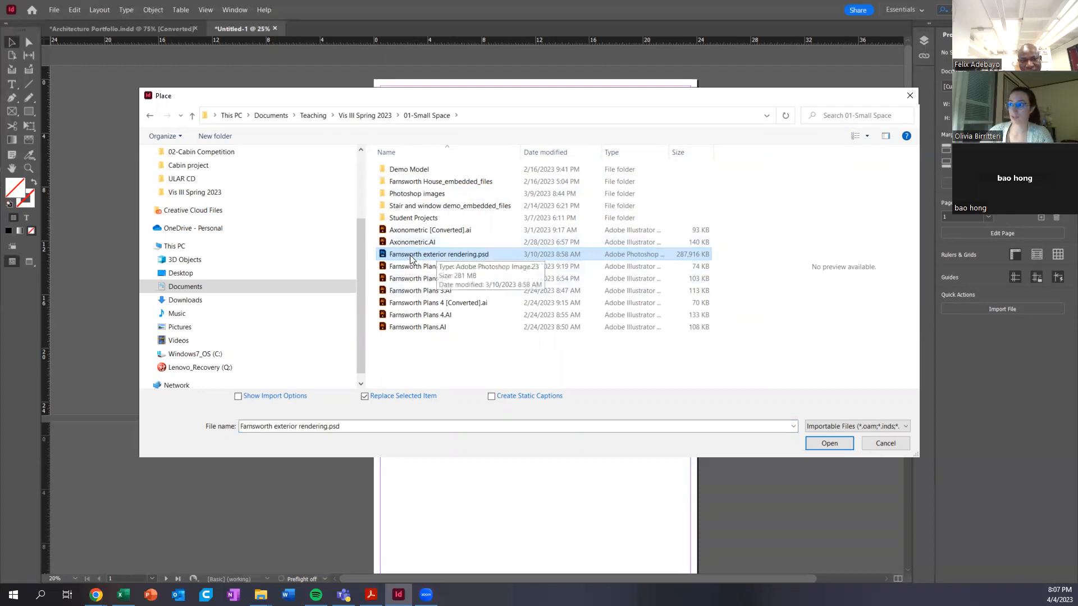
click(829, 443)
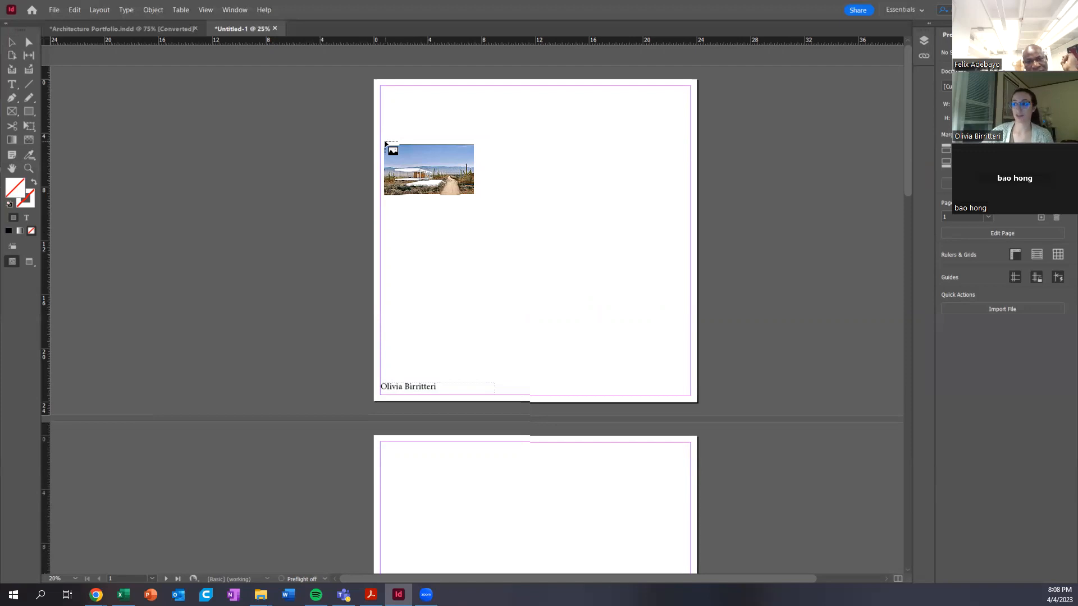
- Try placing the Farnsworth rendering at its full size on page 1 and shifting it, then delete it
click(385, 142)
scroll(388, 187, right, 3)
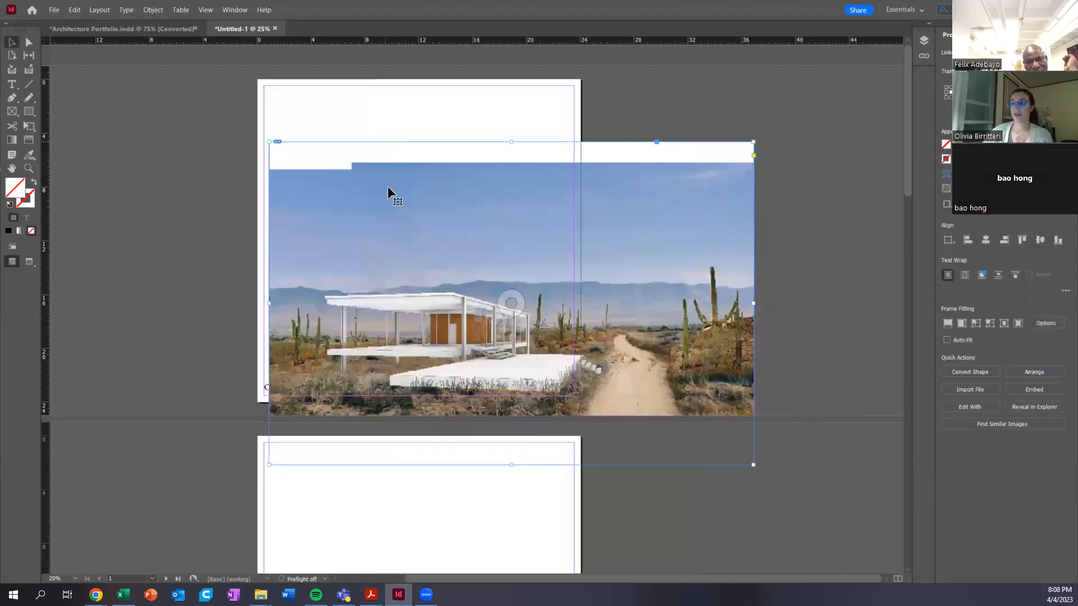
drag(370, 270, 360, 206)
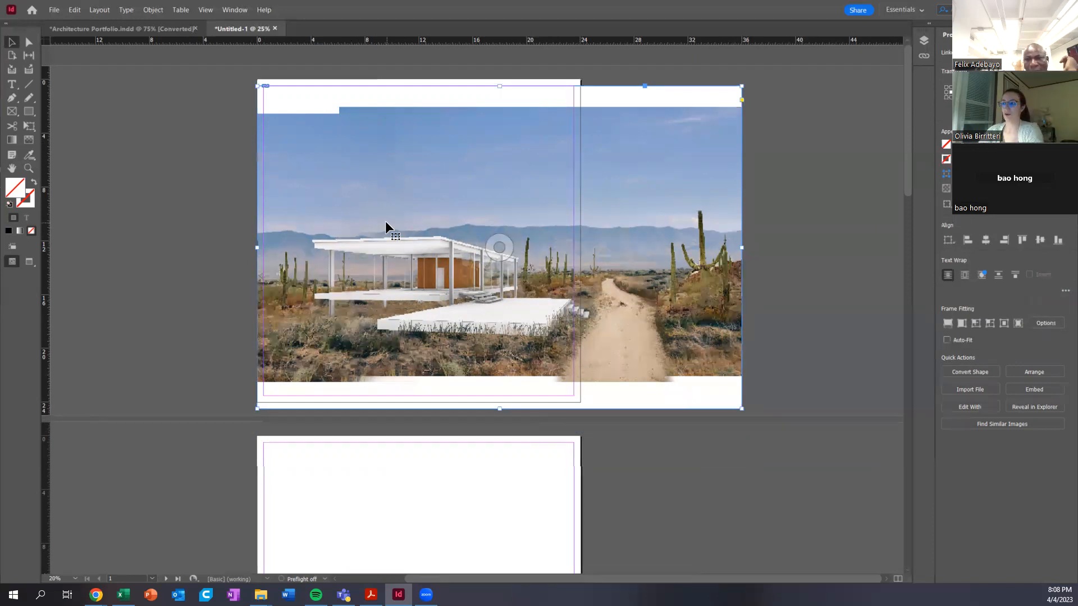
key(Delete)
- Place Farnsworth exterior rendering.psd again on page 1, scaled to about 19.5 inches wide within the margins, and nudge it slightly up
click(54, 10)
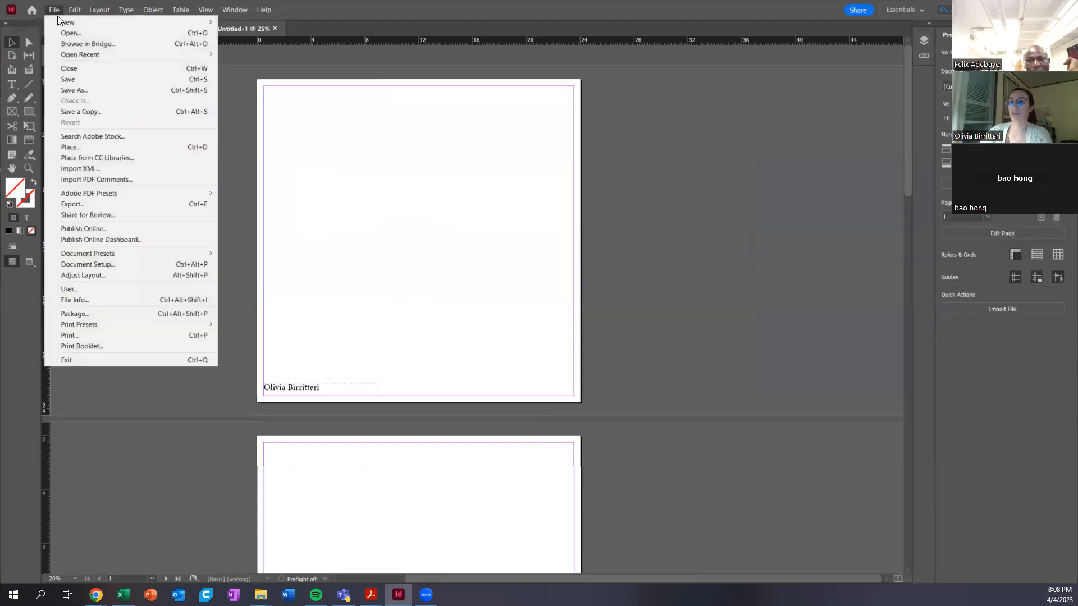
click(70, 147)
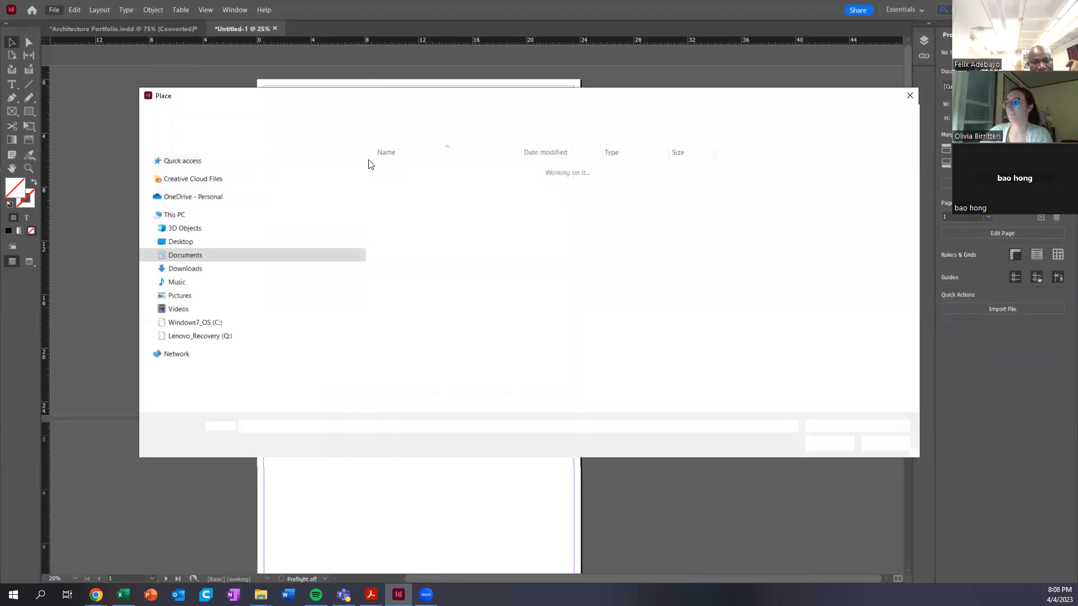
click(438, 255)
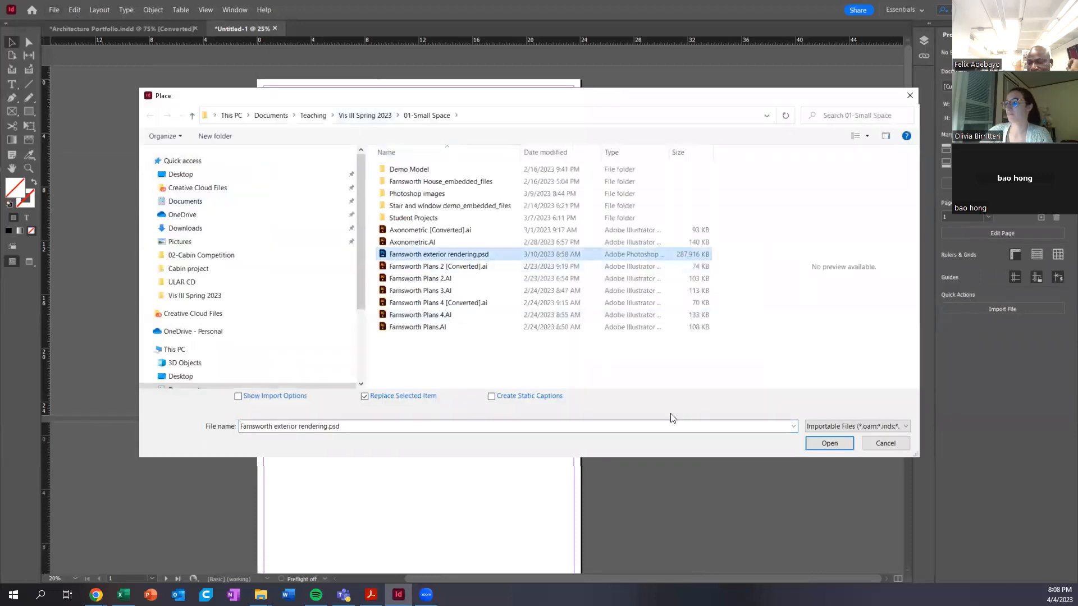
click(829, 443)
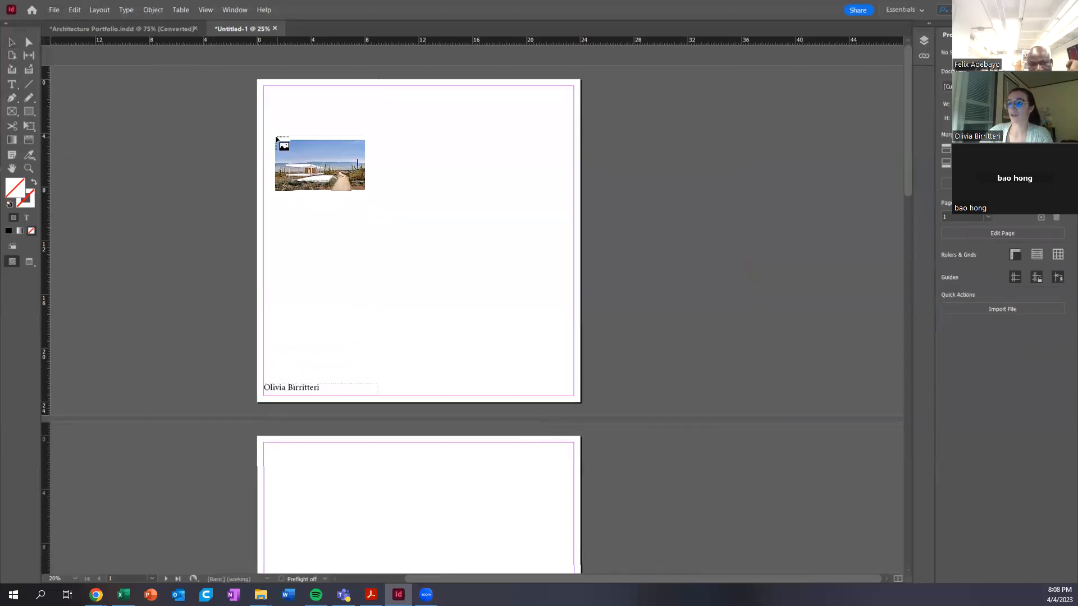
drag(275, 121, 533, 285)
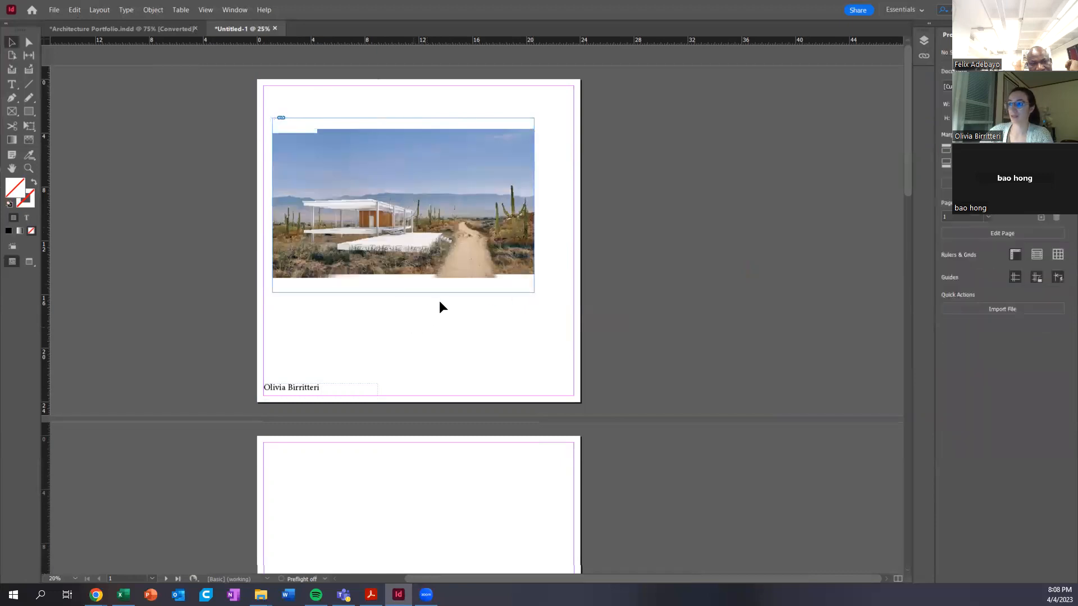
drag(338, 250, 334, 241)
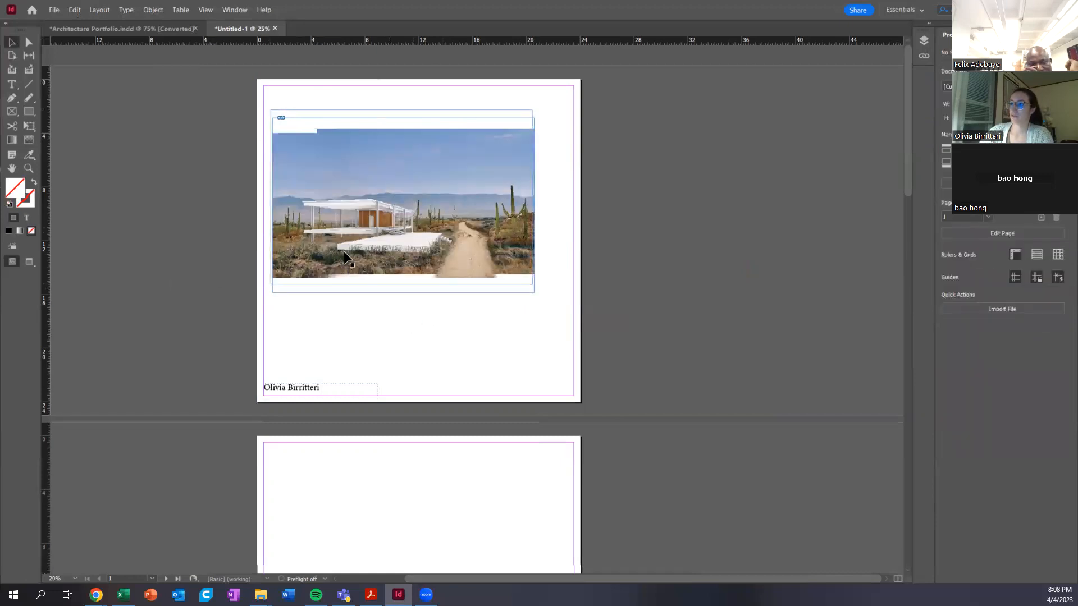
- Crop the blank strips below and above the rendering by shortening its frame from the bottom and top, leaving it deselected
click(388, 326)
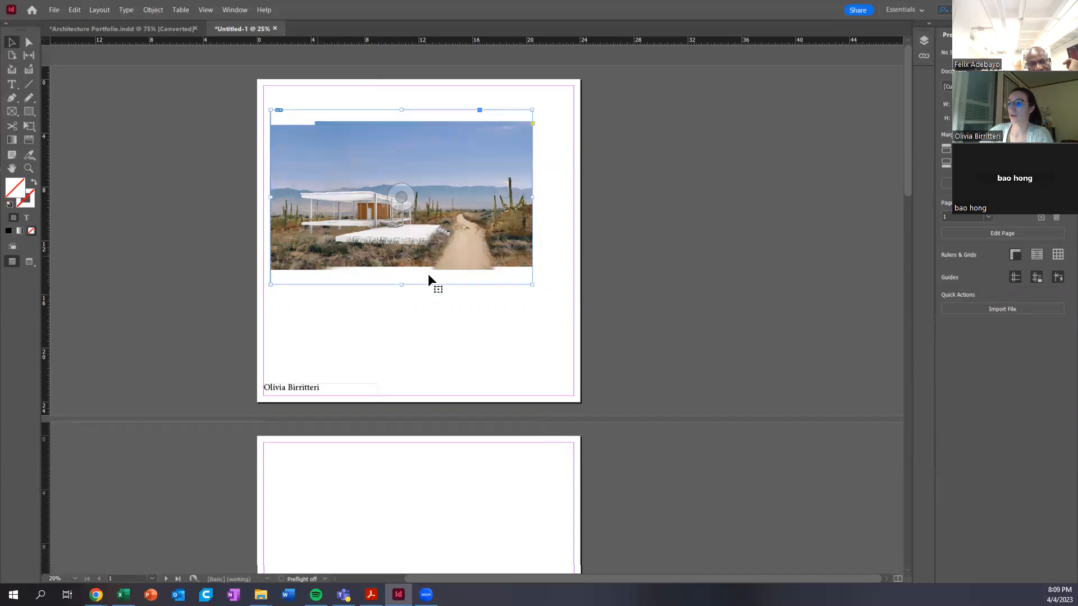
click(340, 298)
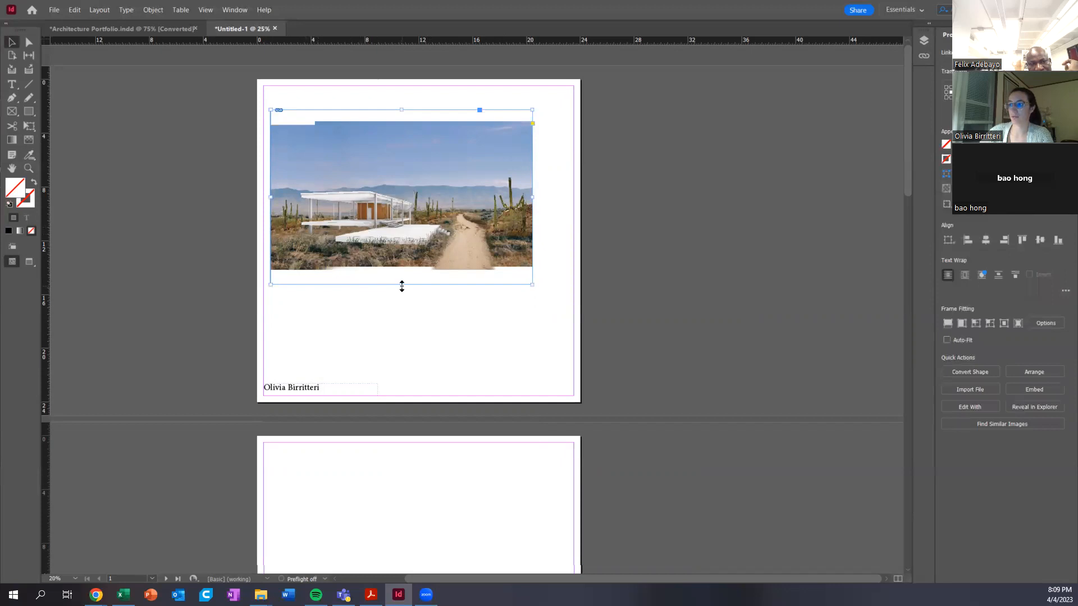
drag(402, 286, 402, 261)
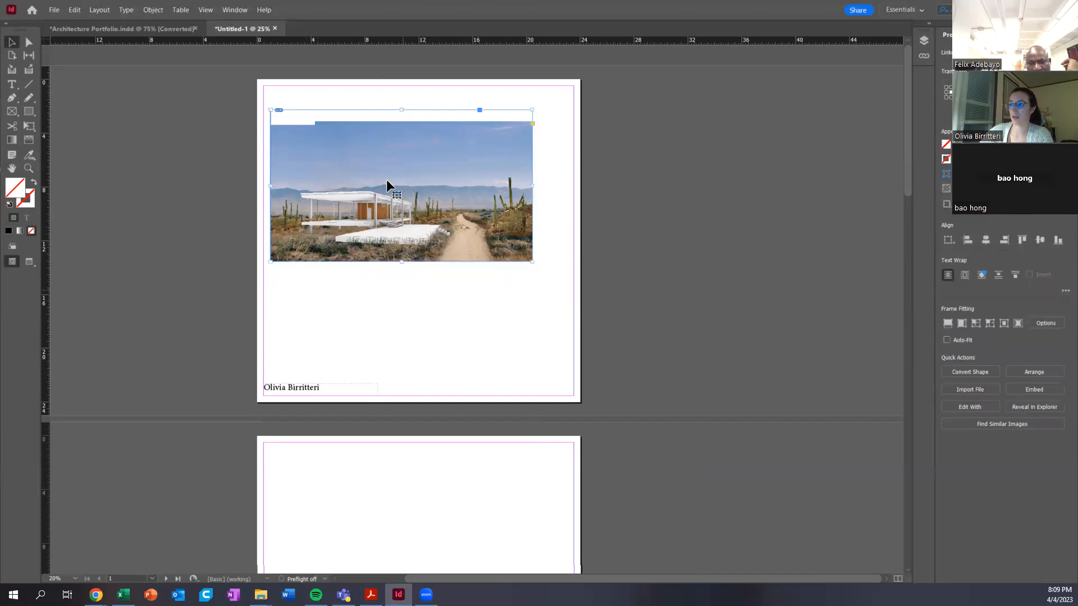
drag(399, 109, 401, 136)
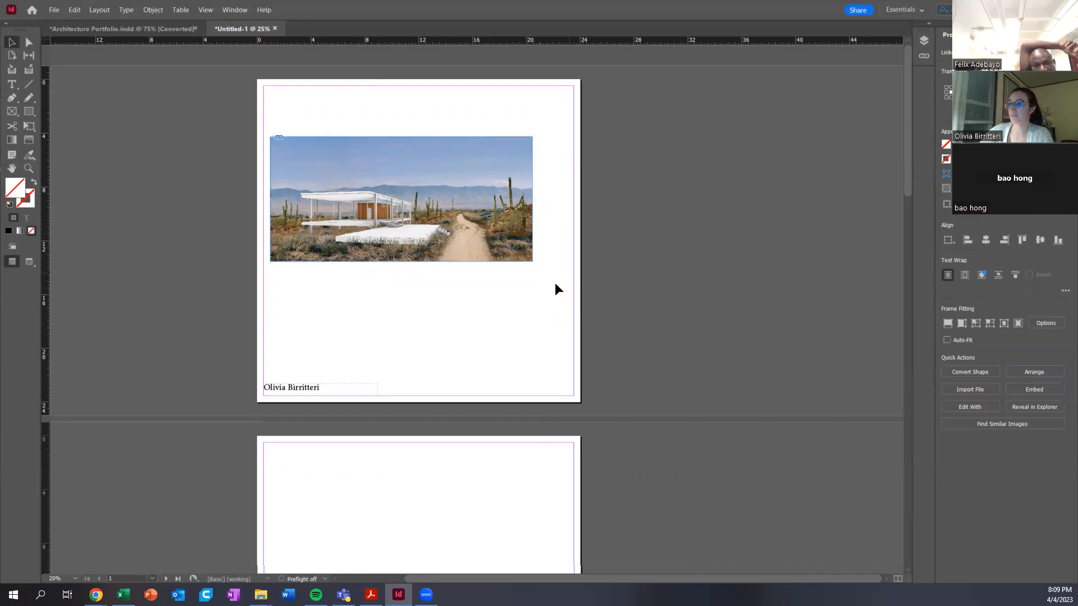
click(361, 313)
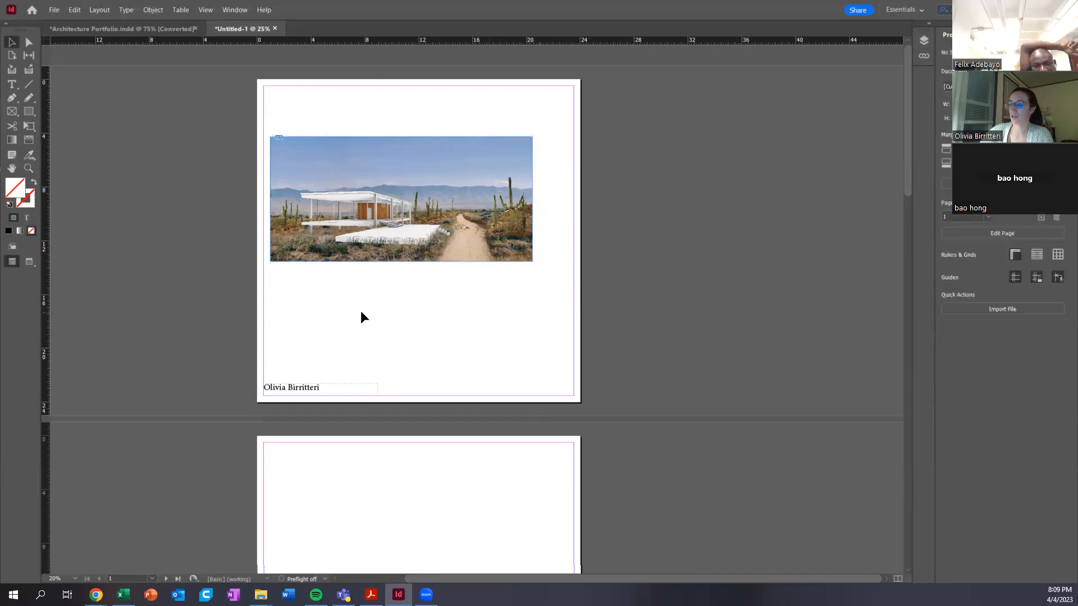
- Reposition the rendering inside its cropped frame so the picture sits slightly lower and still fills the frame
click(398, 197)
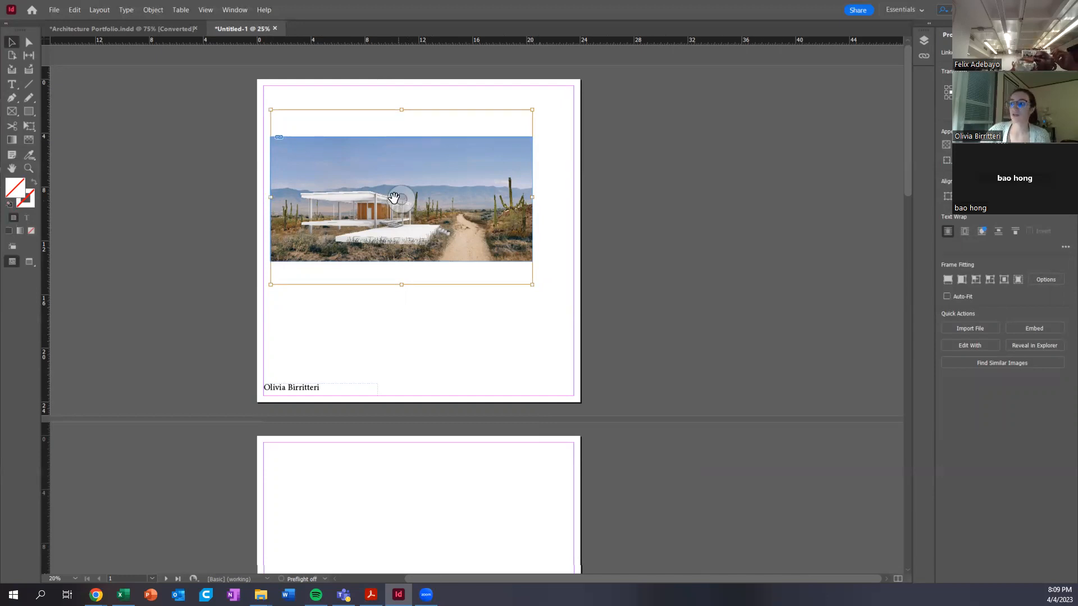
mouse_move(373, 194)
mouse_down()
mouse_move(400, 196)
mouse_move(395, 231)
mouse_move(406, 212)
mouse_move(416, 224)
mouse_move(367, 191)
mouse_up()
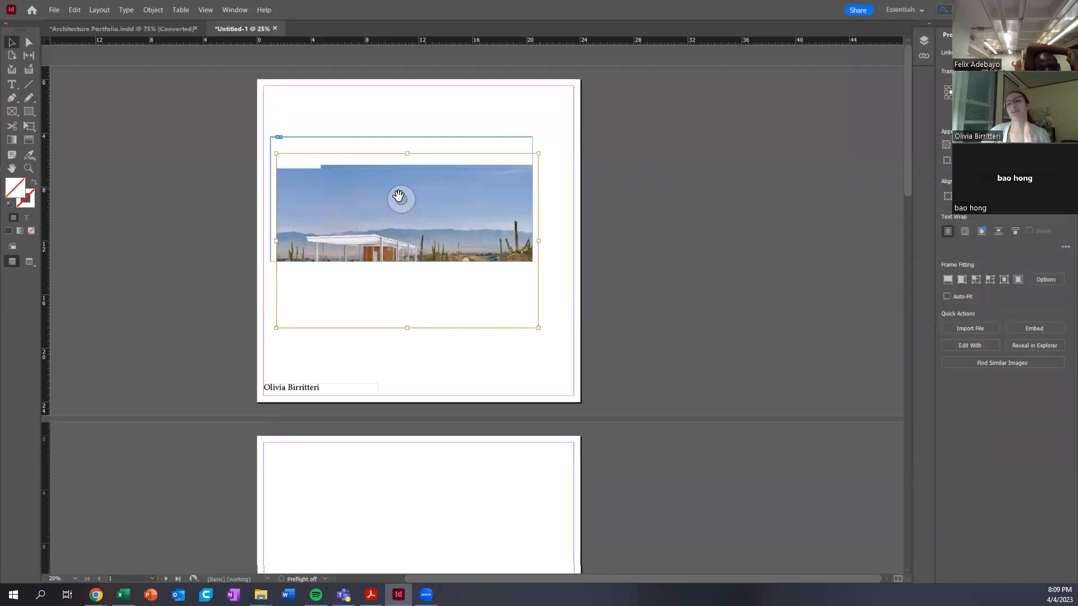
mouse_move(401, 200)
mouse_down()
mouse_move(391, 176)
mouse_move(403, 193)
mouse_up()
click(380, 326)
- Move the cropped rendering together with its frame, settling it inside the margins in the upper half of page 1
click(328, 251)
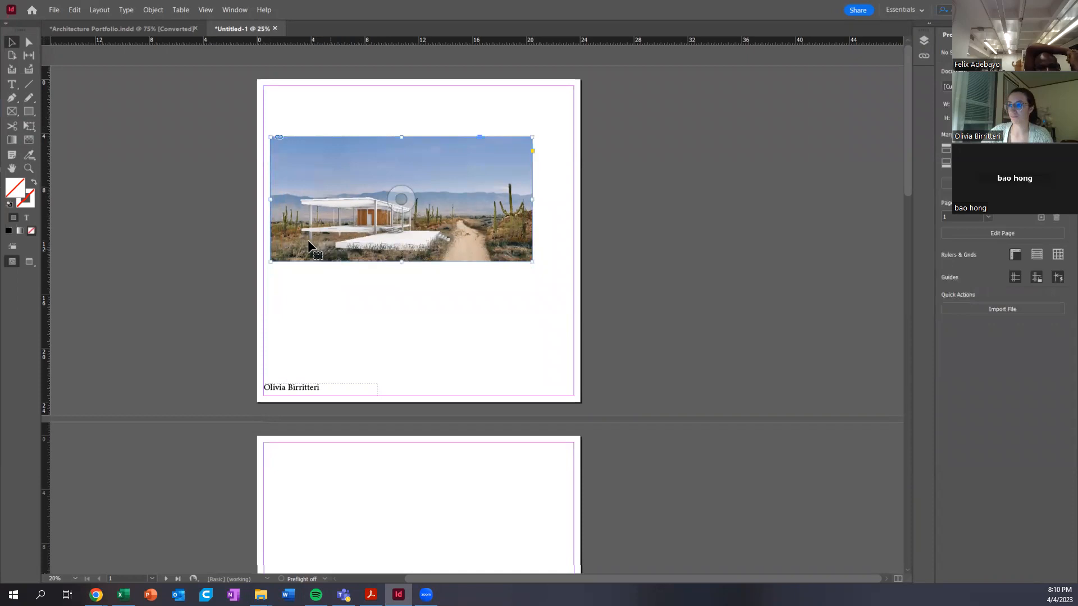
click(275, 324)
drag(286, 247, 296, 217)
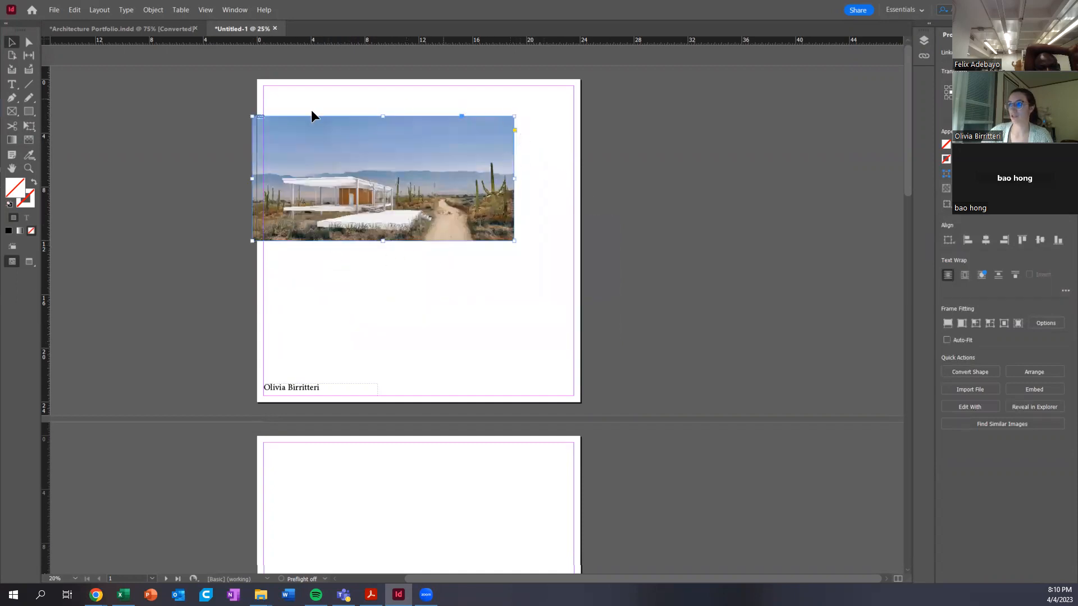
click(322, 248)
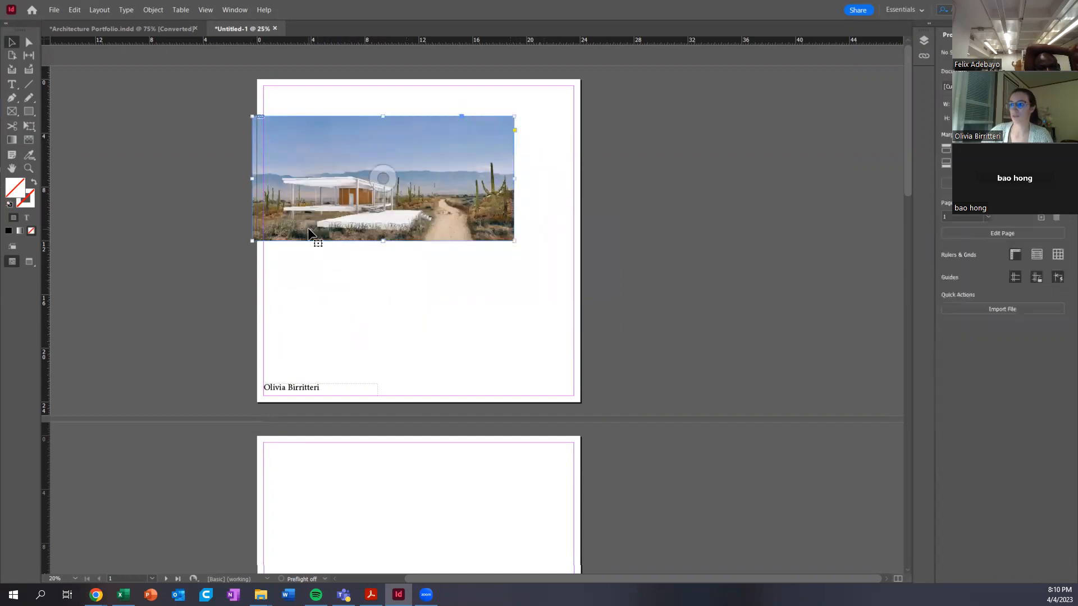
click(381, 175)
click(380, 175)
click(339, 315)
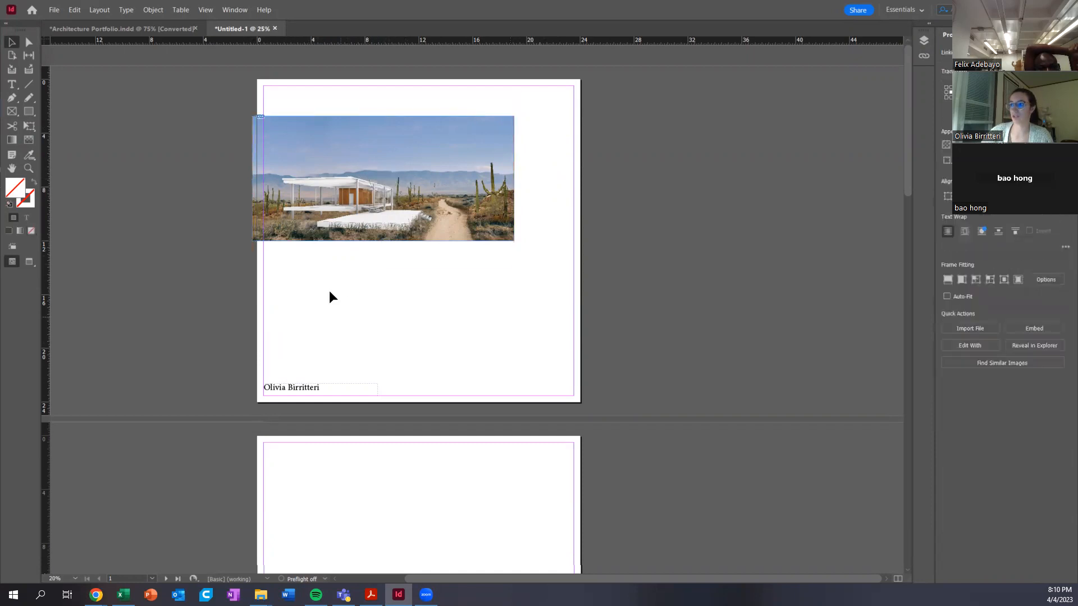
drag(291, 236, 316, 249)
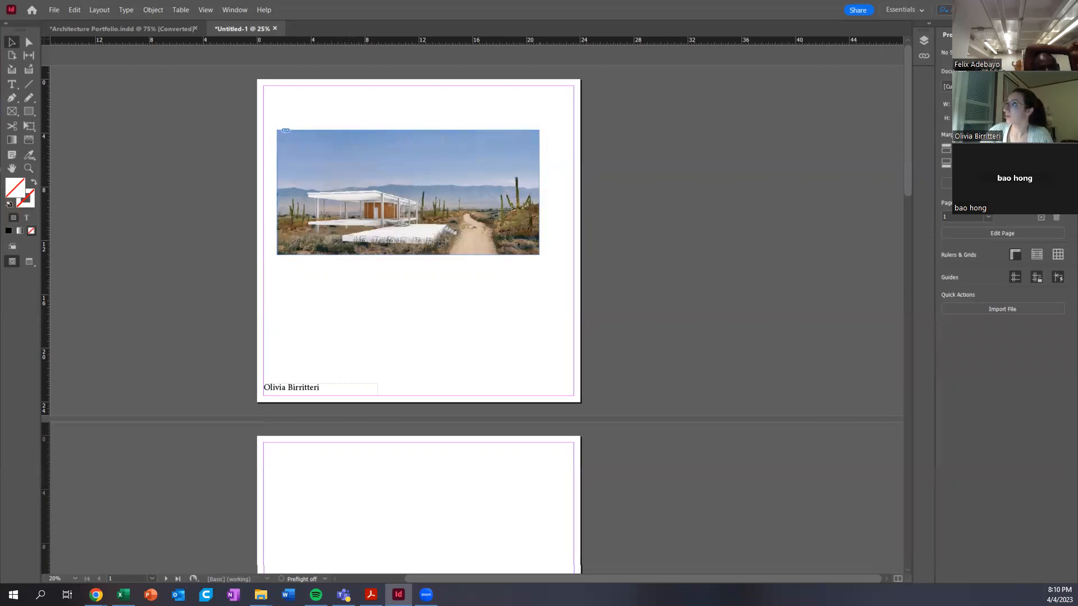
- Show the document's linked files and switch to the File Explorer window for the Vis III Spring 2023 folder
click(924, 56)
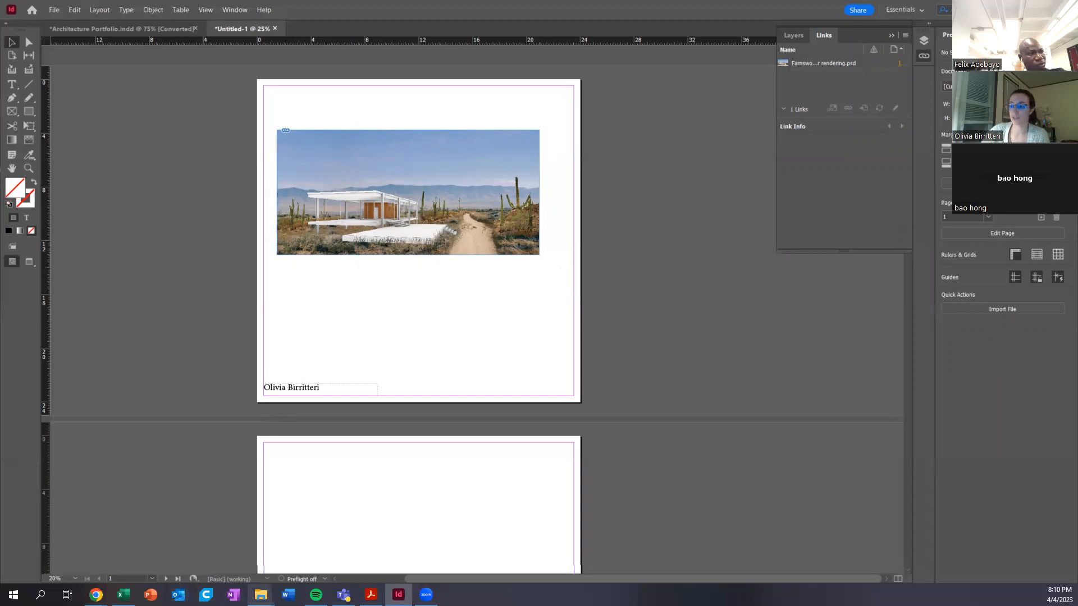
mouse_move(261, 594)
click(211, 541)
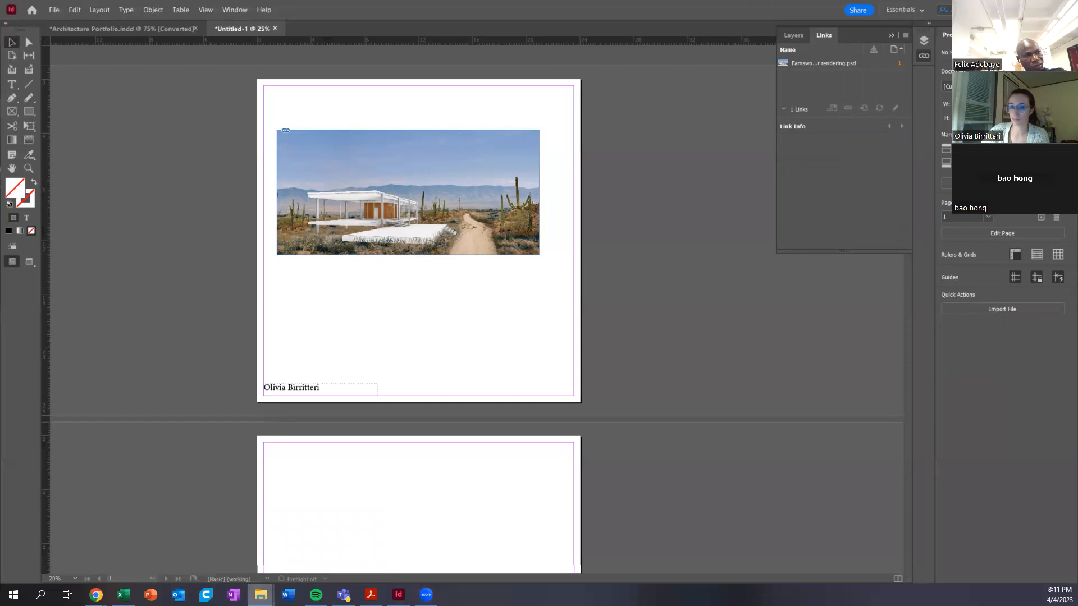
mouse_move(261, 594)
click(209, 546)
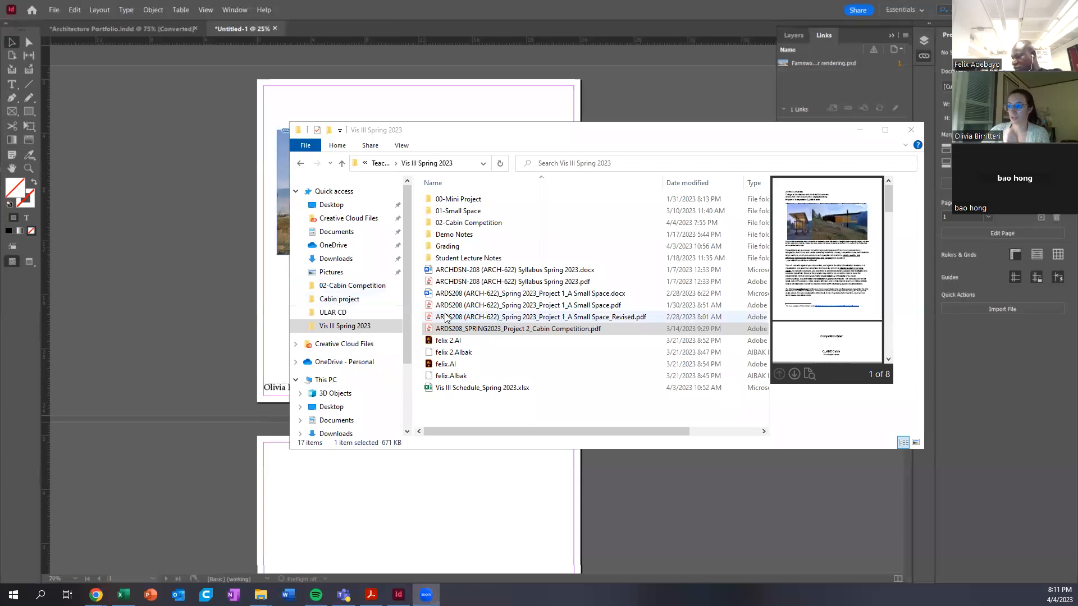
- Find the source rendering's 01-Small Space folder, then narrow the File Explorer window and move it mostly clear of page 1
double_click(525, 223)
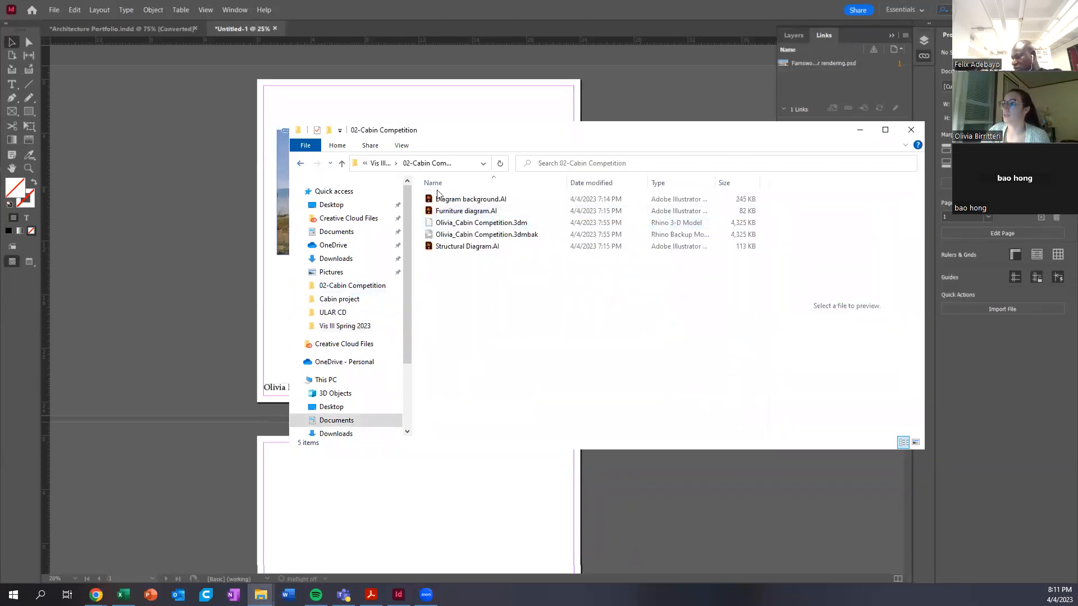
key(alt+Left)
double_click(512, 211)
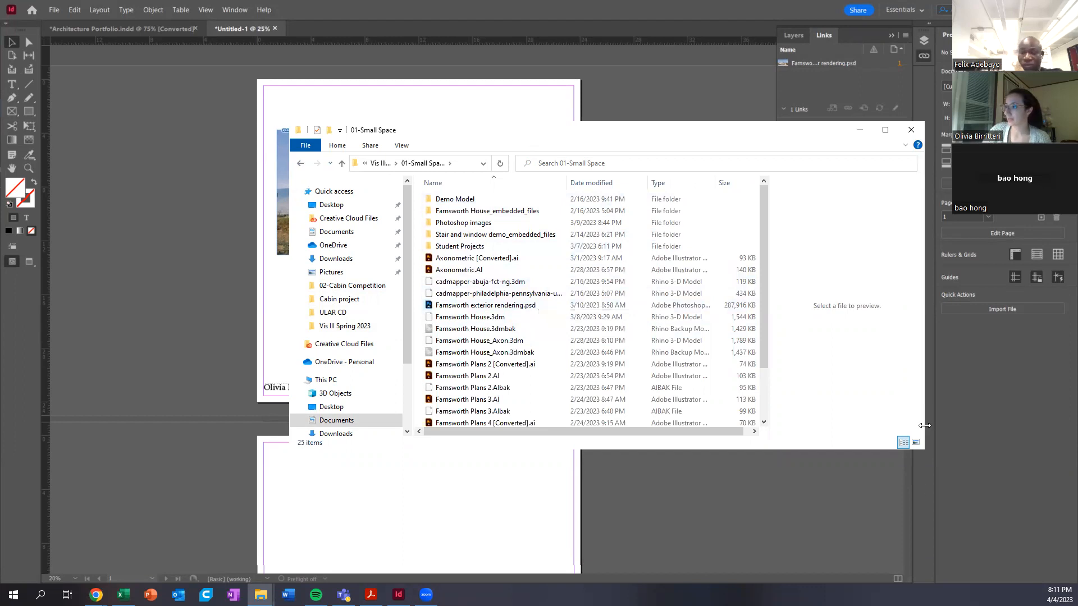
drag(925, 426, 841, 426)
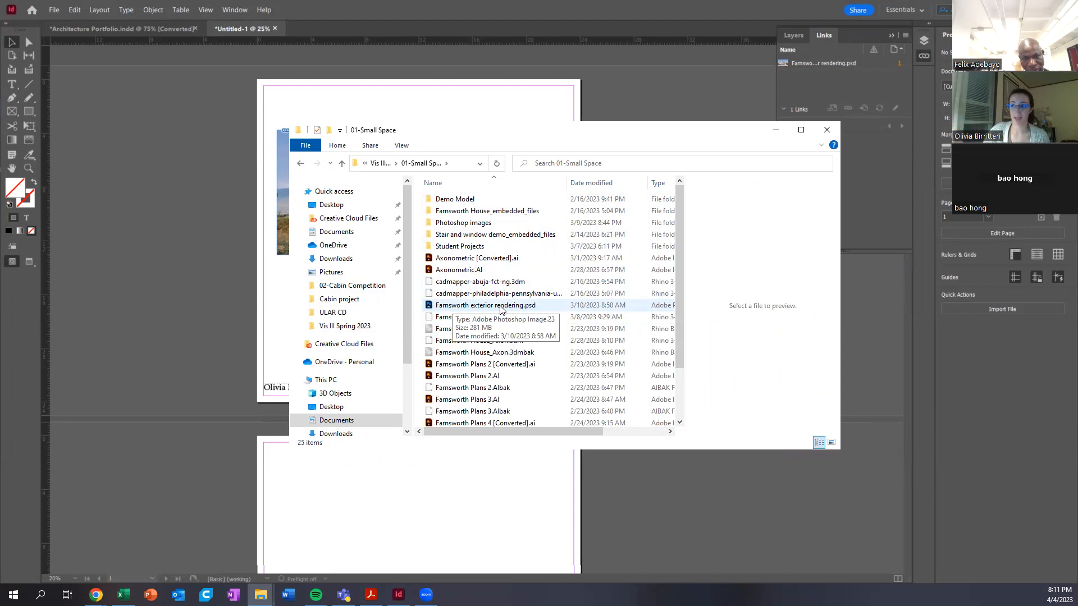
drag(690, 130, 909, 124)
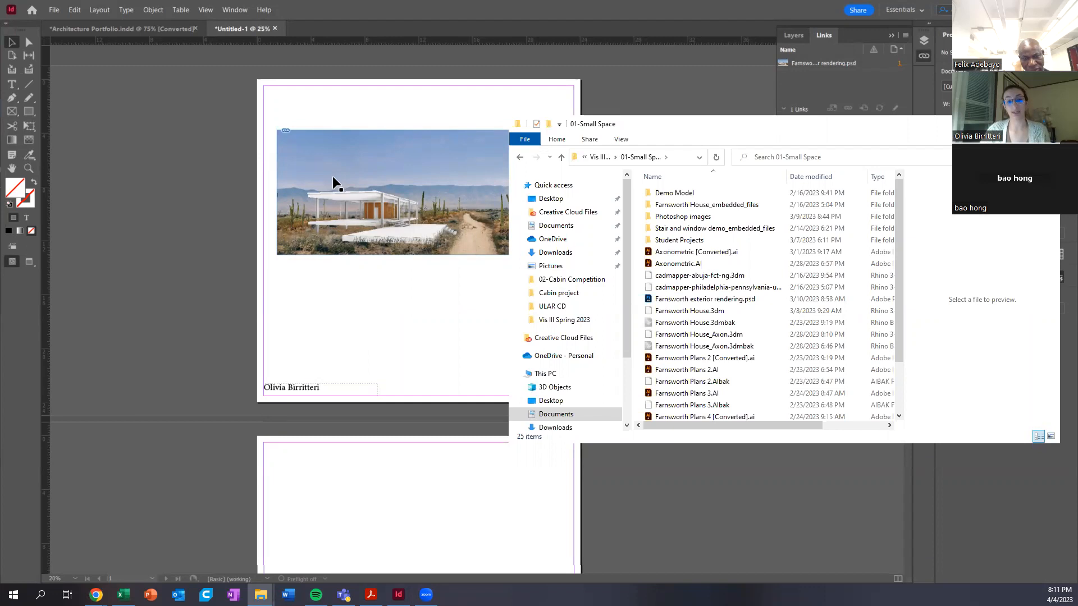
- Move Farnsworth exterior rendering.psd out of the 01-Small Space folder into its parent folder, Vis III Spring 2023
click(713, 301)
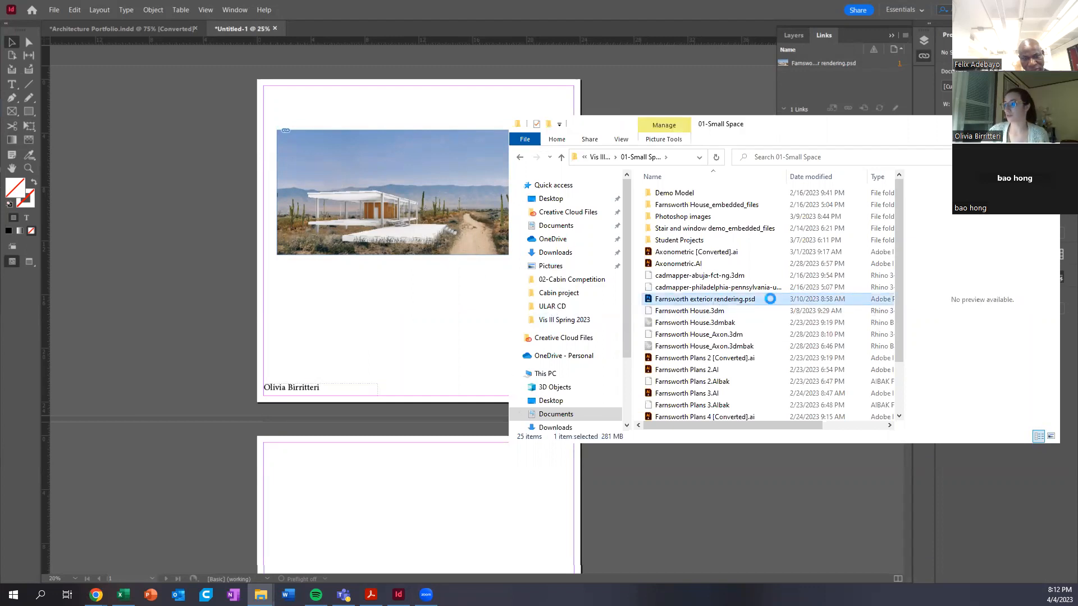
right_click(770, 299)
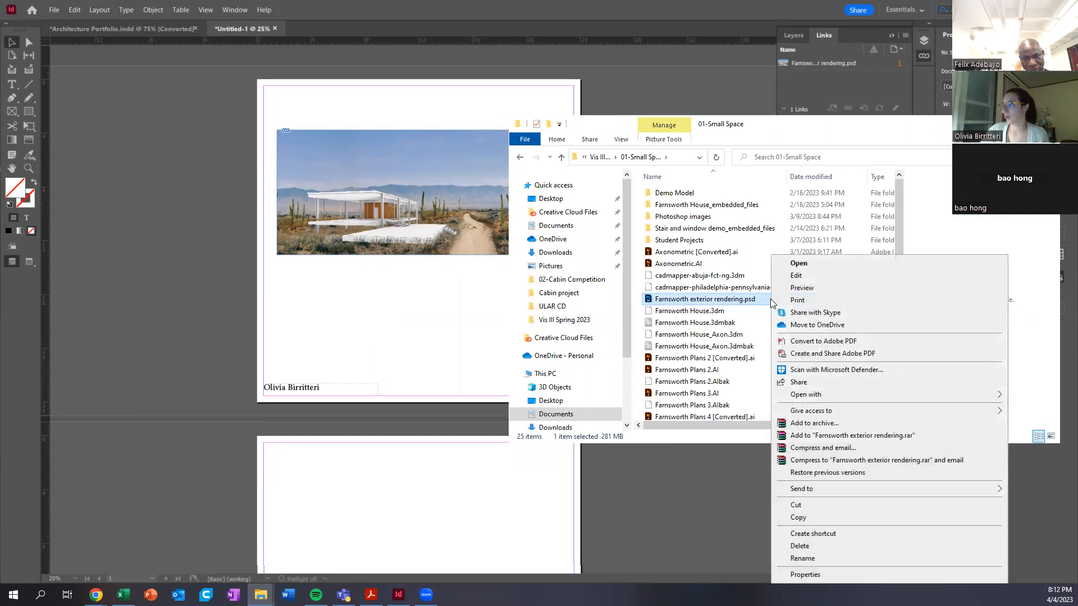
click(807, 507)
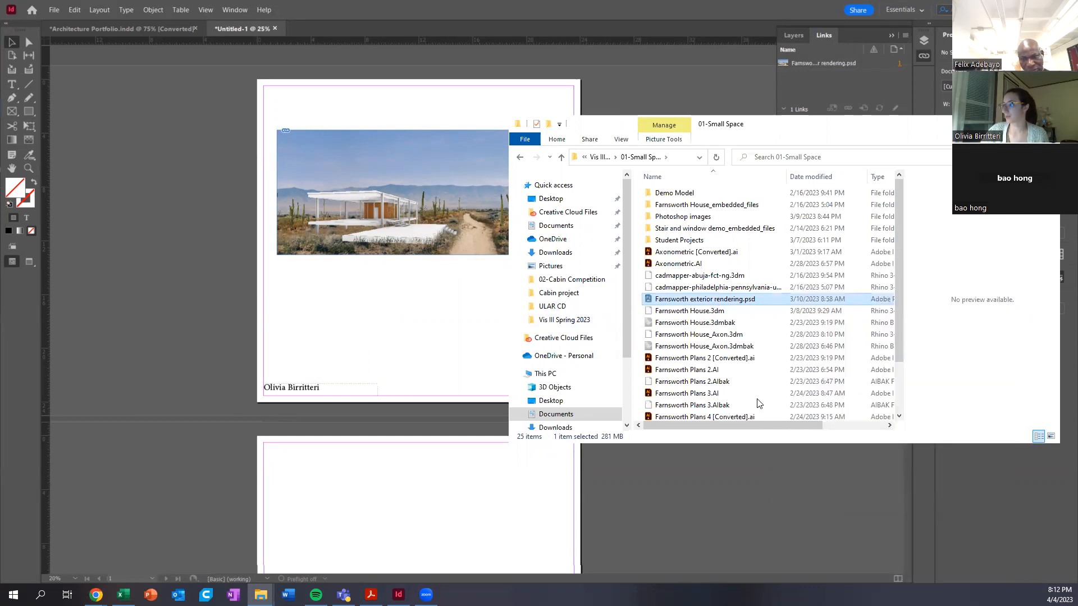
click(601, 158)
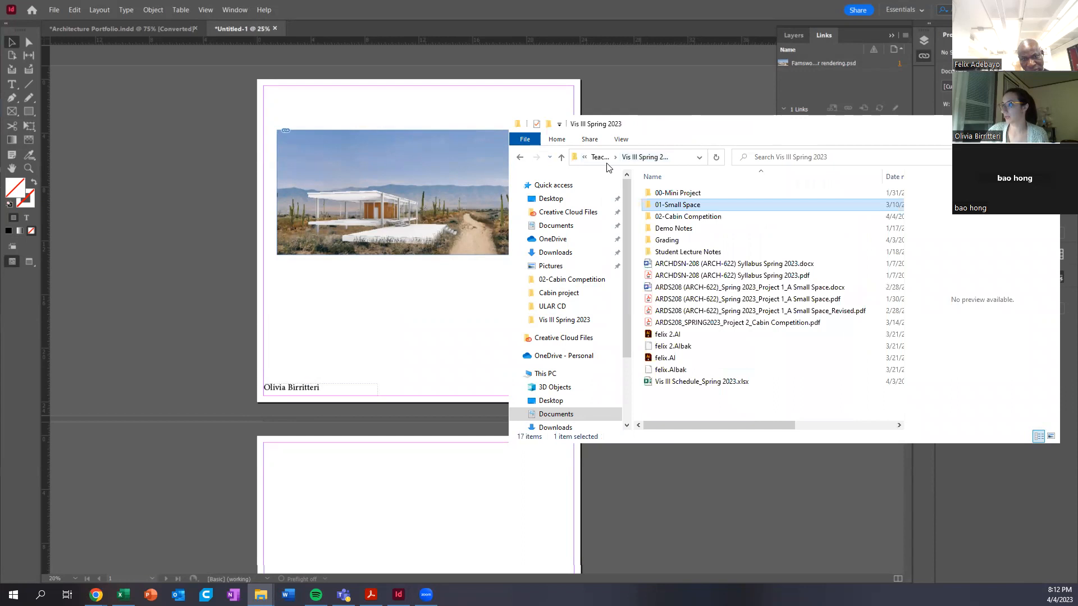
click(704, 409)
right_click(702, 409)
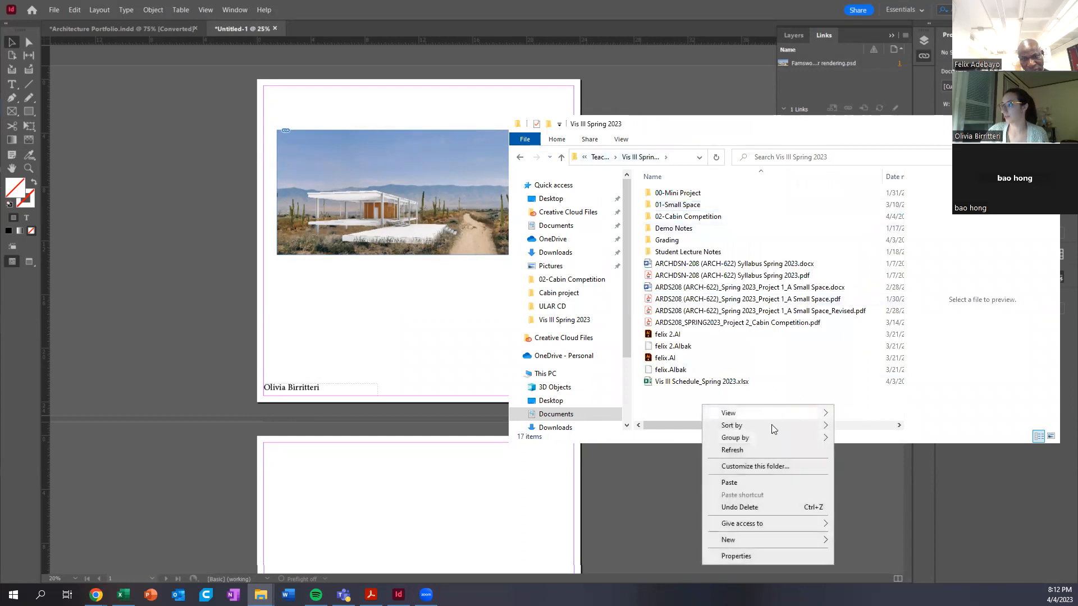
click(739, 483)
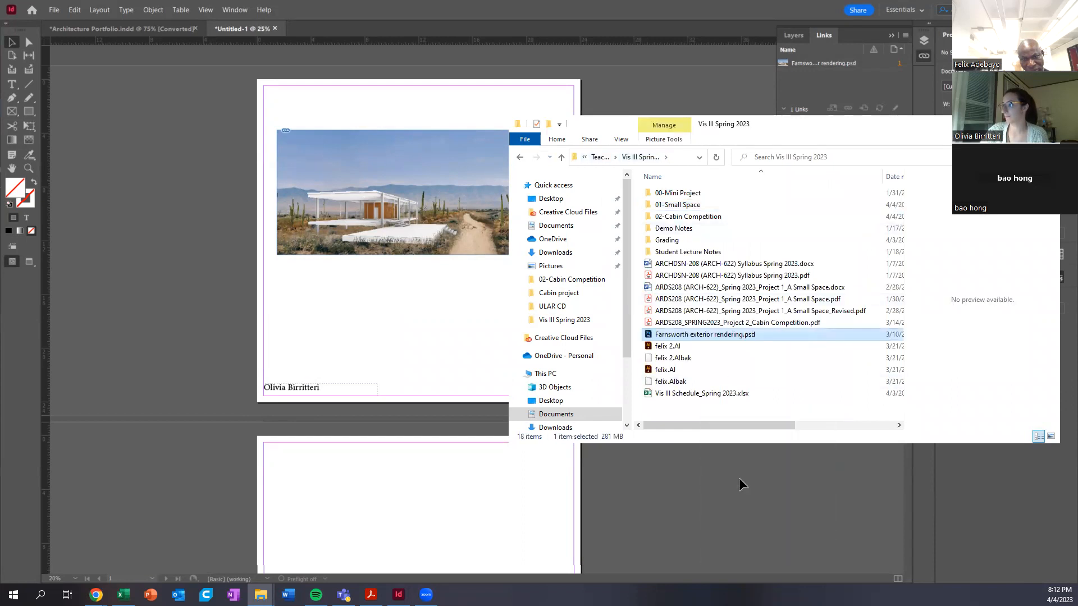
- Return to InDesign and relink the missing rendering to Farnsworth exterior rendering.psd in the Vis III Spring 2023 folder
click(460, 335)
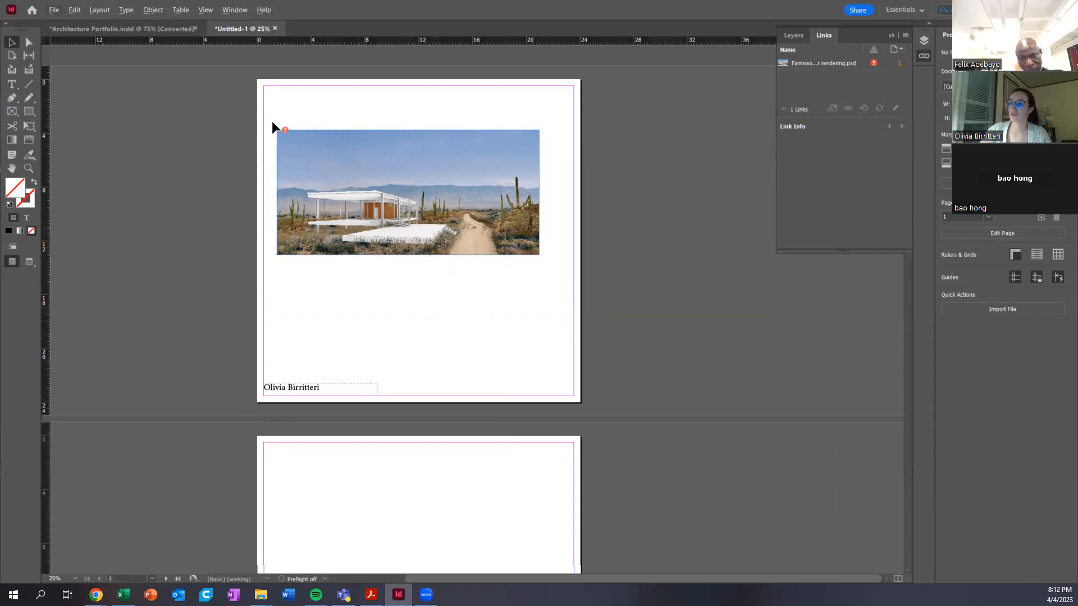
scroll(271, 121, up, 3)
scroll(286, 133, down, 2)
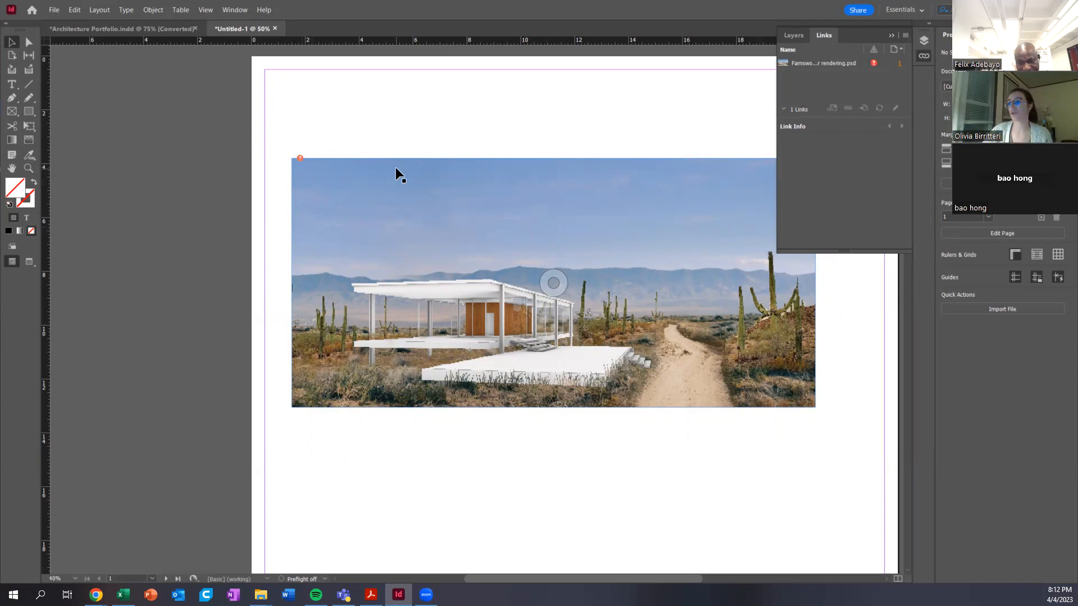
click(300, 159)
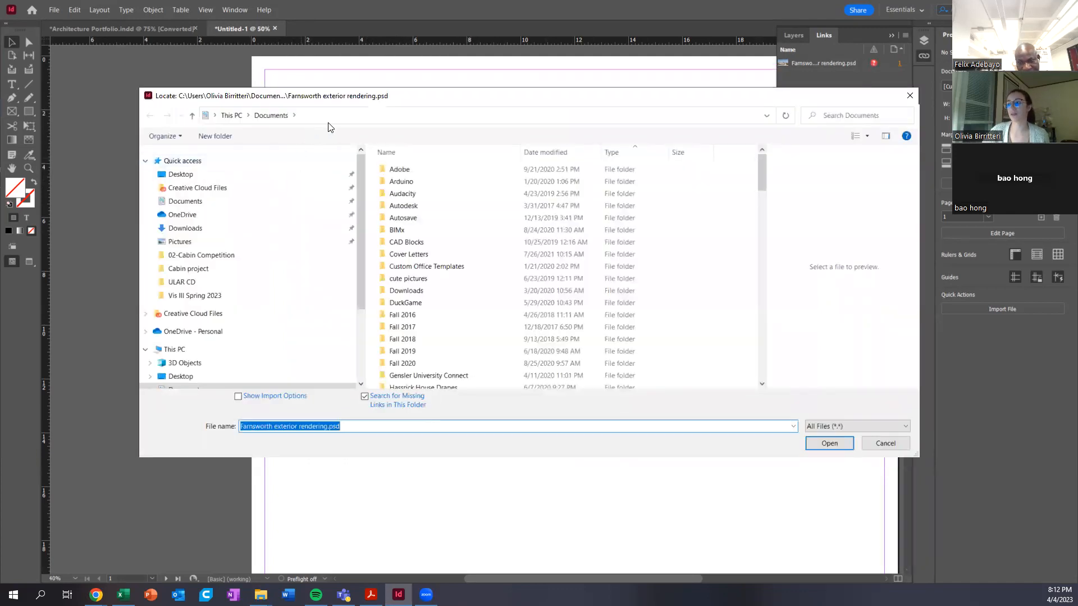
click(235, 297)
click(462, 317)
click(836, 446)
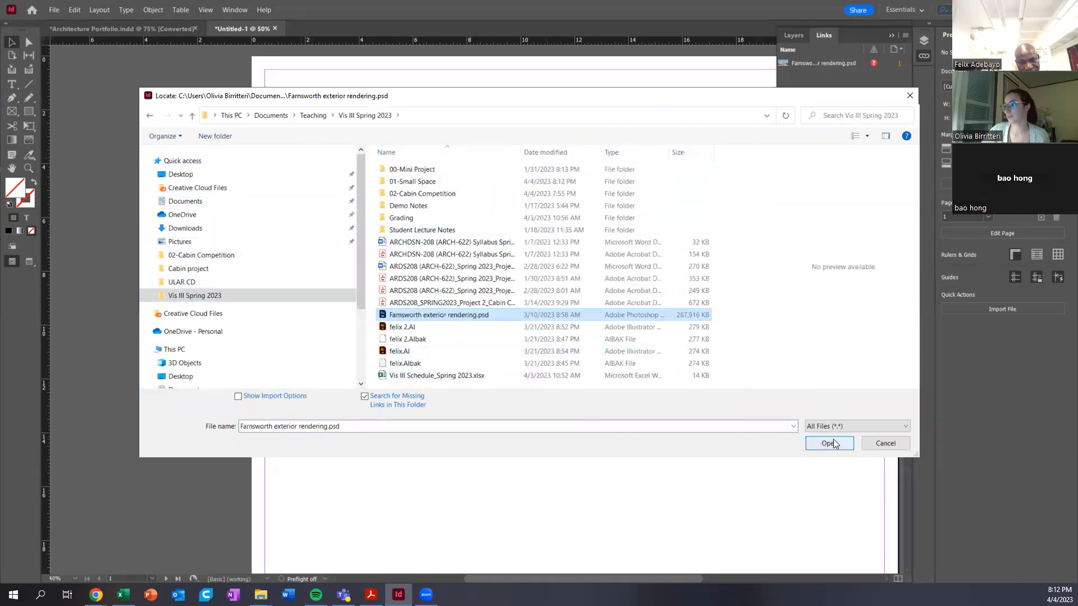
click(828, 447)
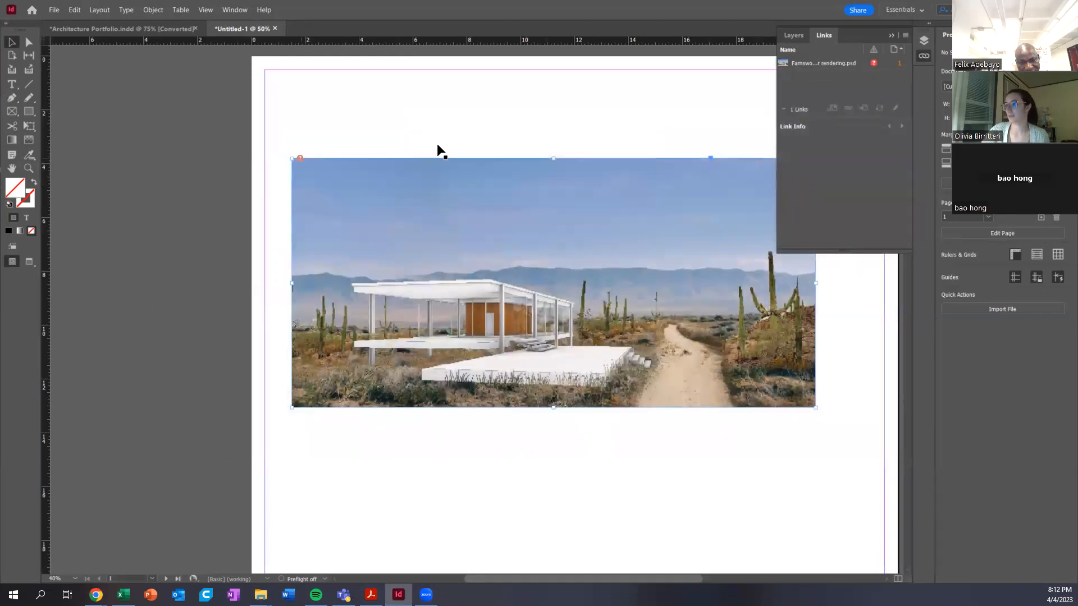
click(288, 114)
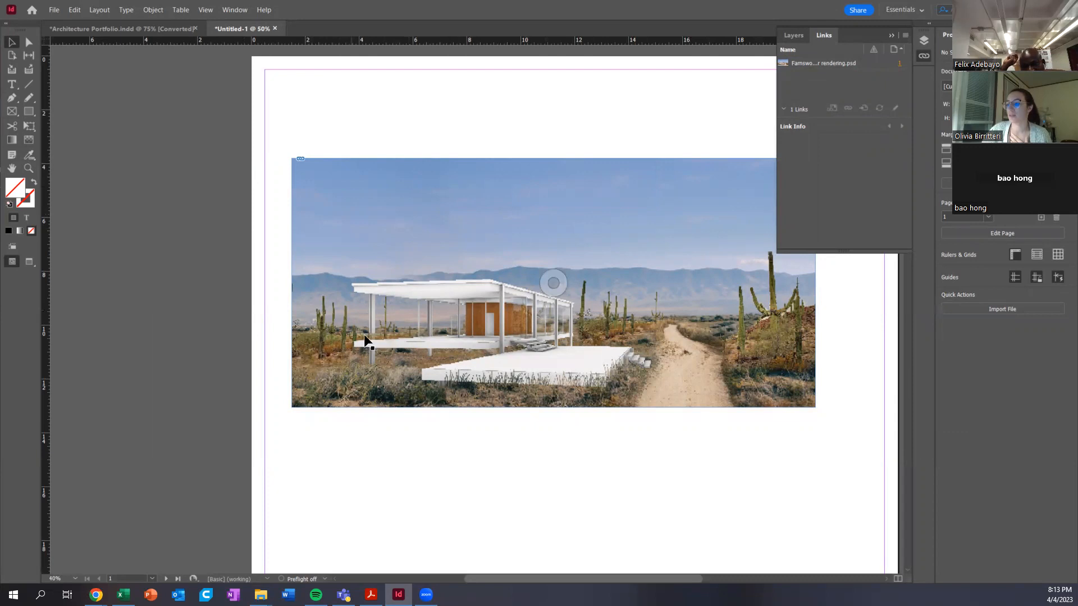
- Switch to the File Explorer window for Vis III Spring 2023 and open Farnsworth exterior rendering.psd in Photoshop
right_click(369, 278)
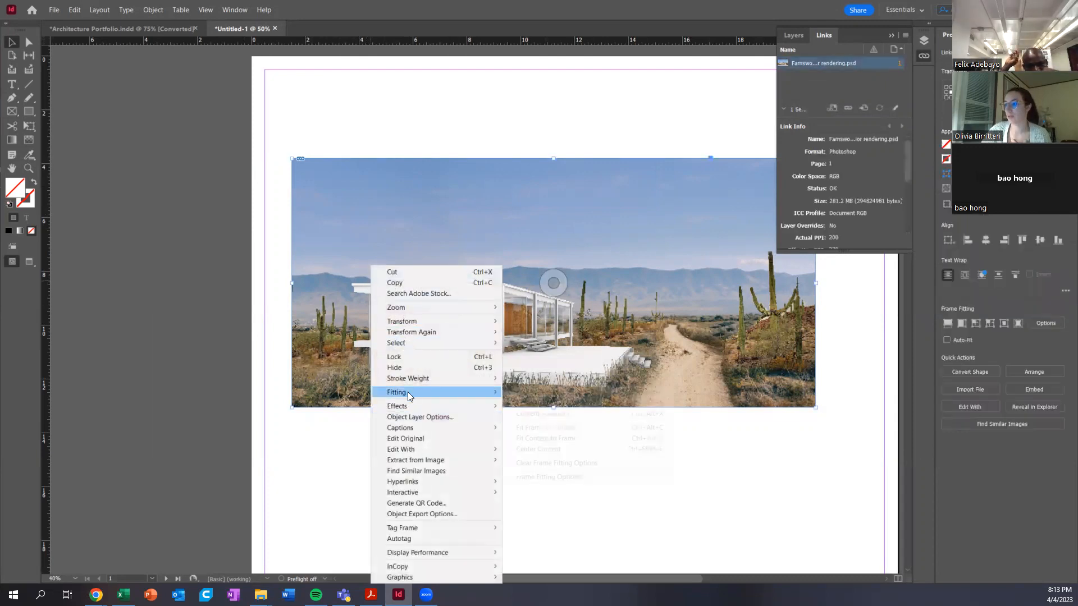
click(289, 440)
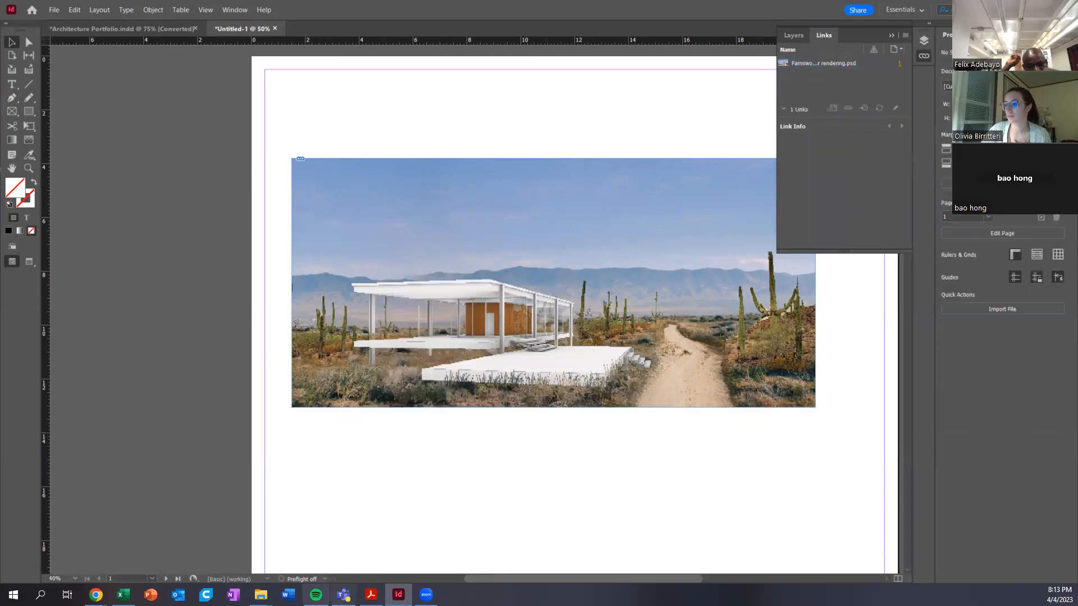
mouse_move(260, 595)
click(224, 547)
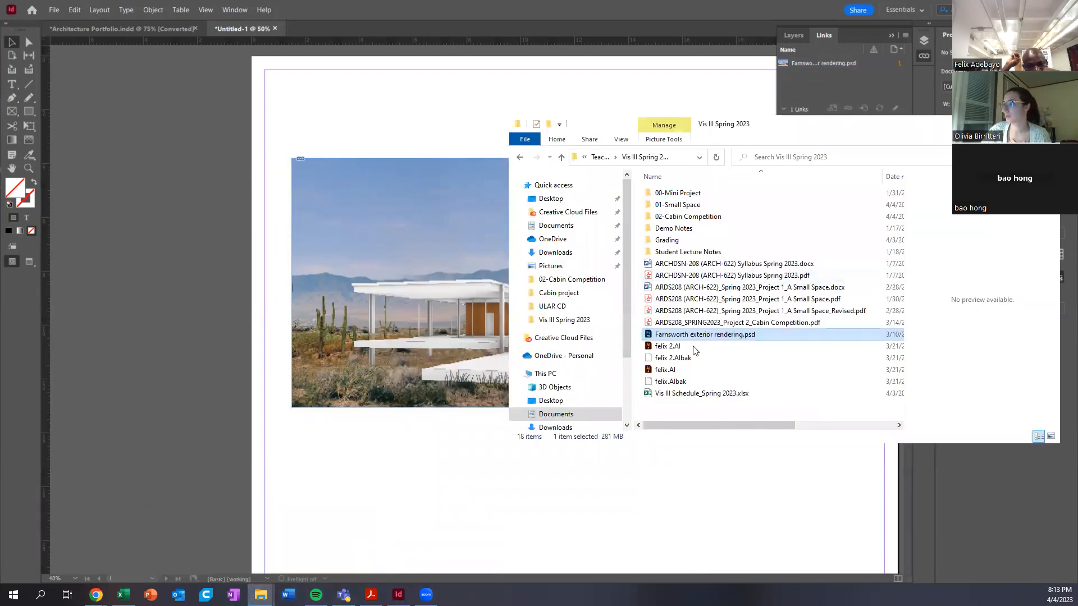
drag(781, 335, 415, 340)
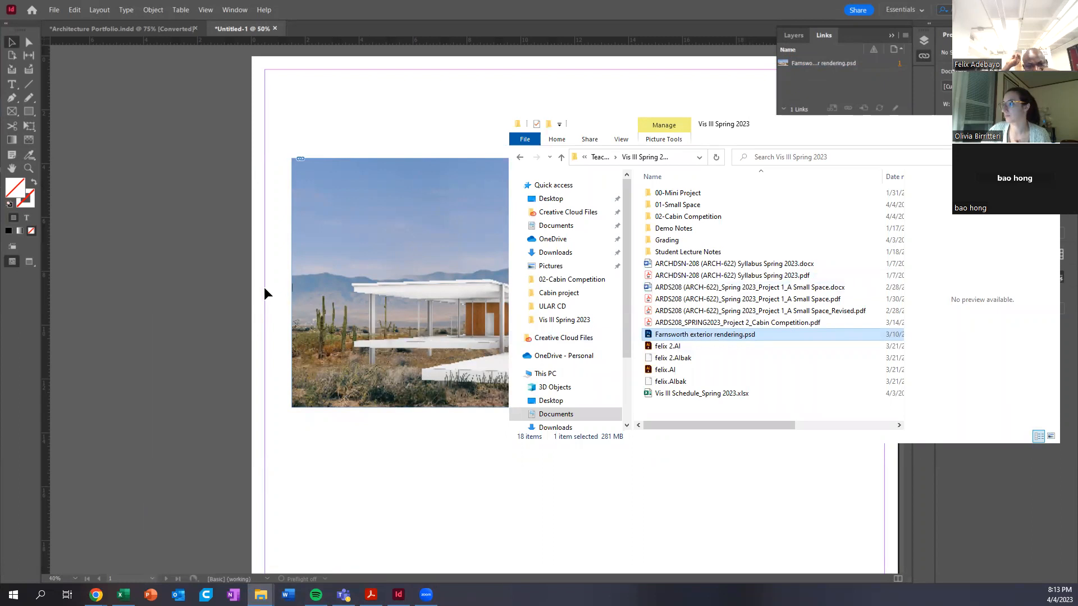
click(404, 124)
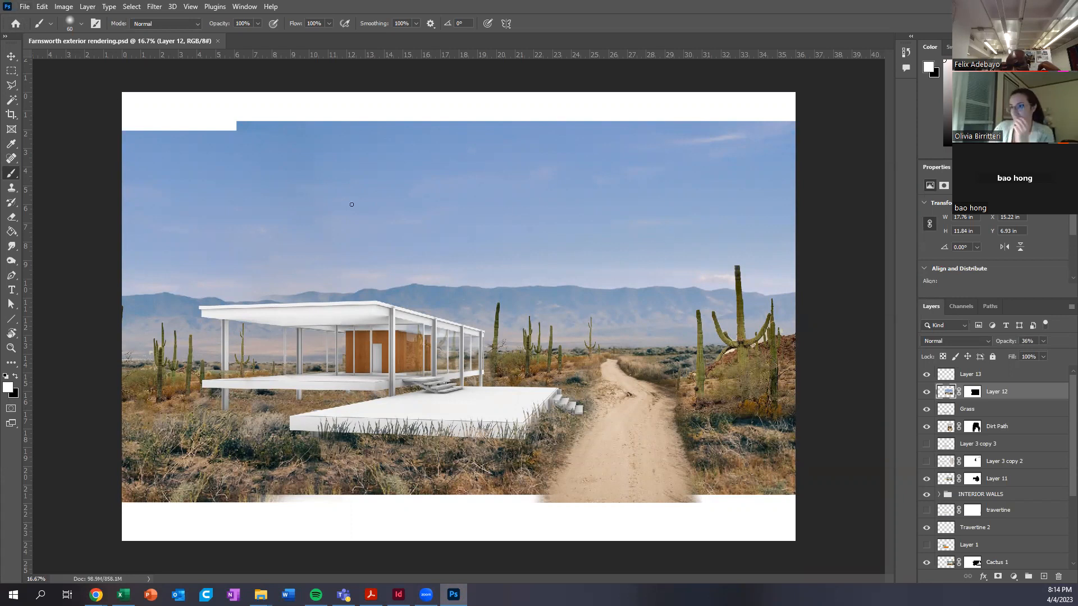
- Move the Cactus 1 layer up into the middle of the sky and save the Photoshop file
click(11, 56)
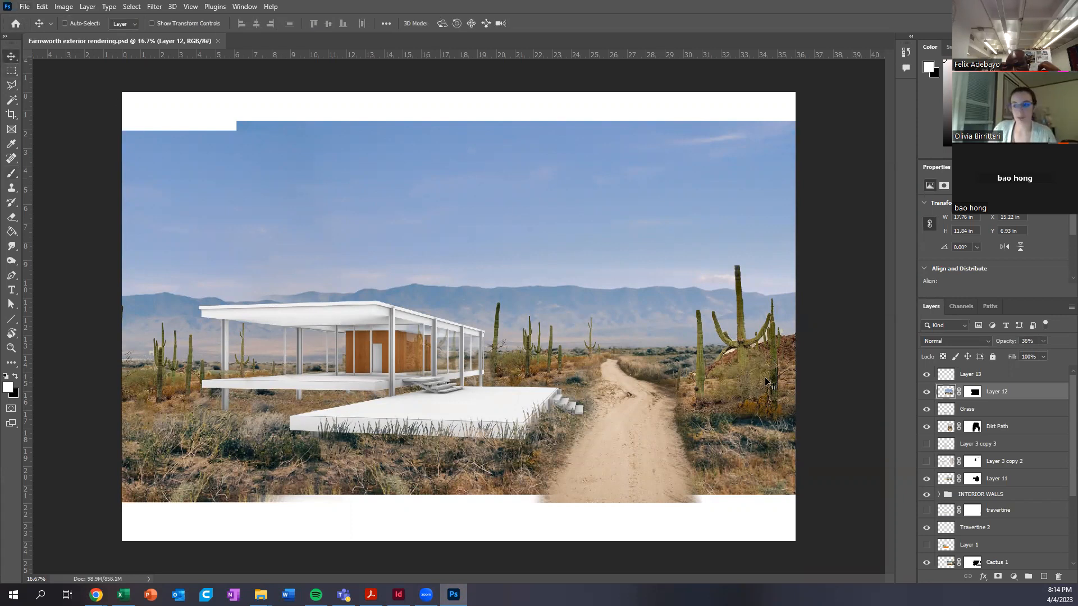
drag(742, 352, 498, 191)
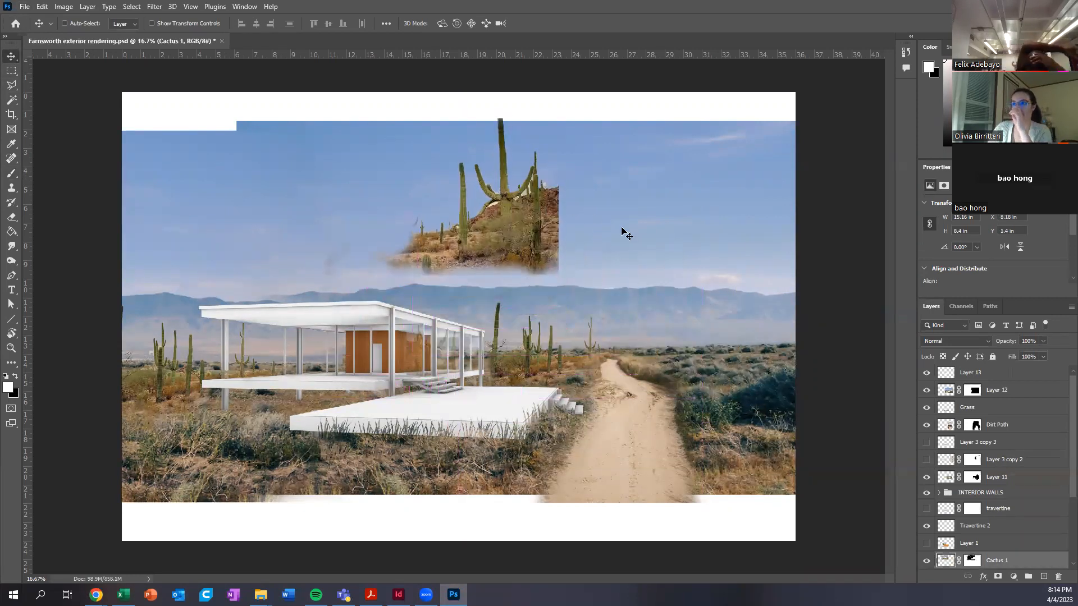
click(24, 6)
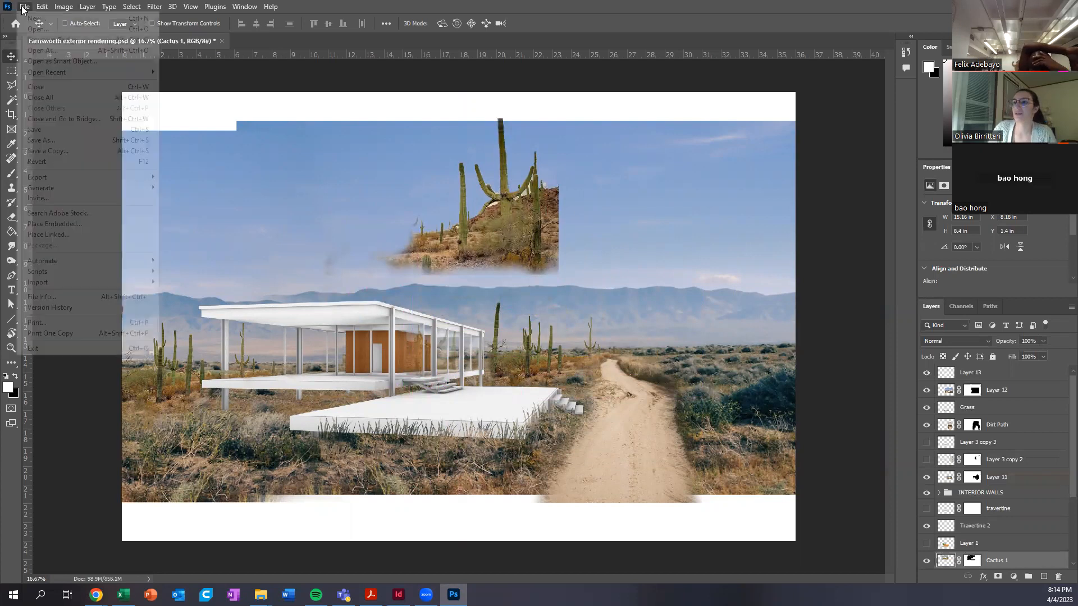
click(47, 130)
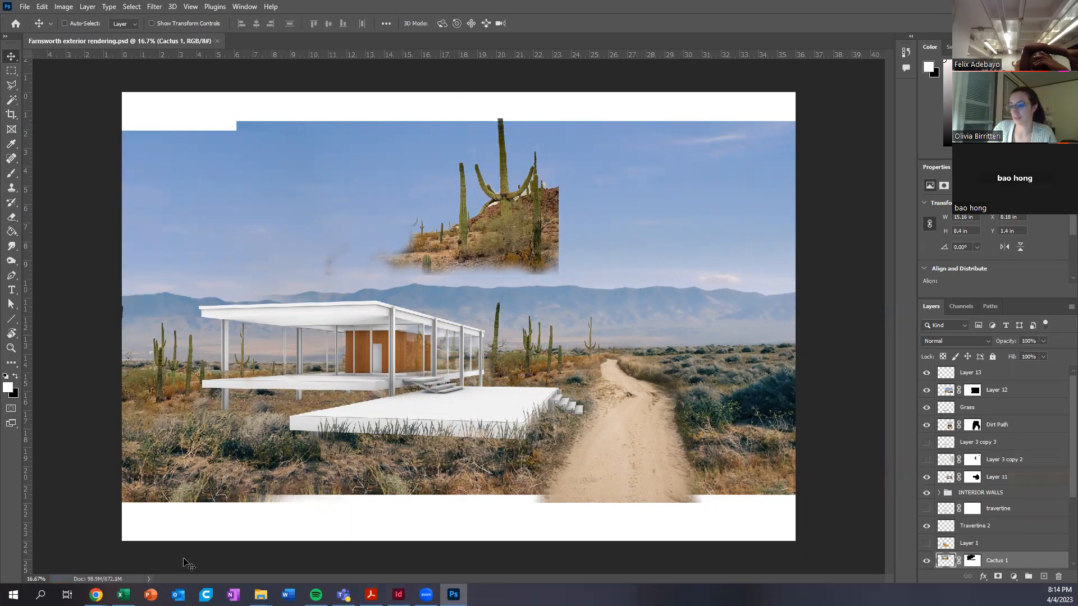
- Switch back to InDesign and update the rendering's modified link so the placed image shows the saved Photoshop change
click(399, 595)
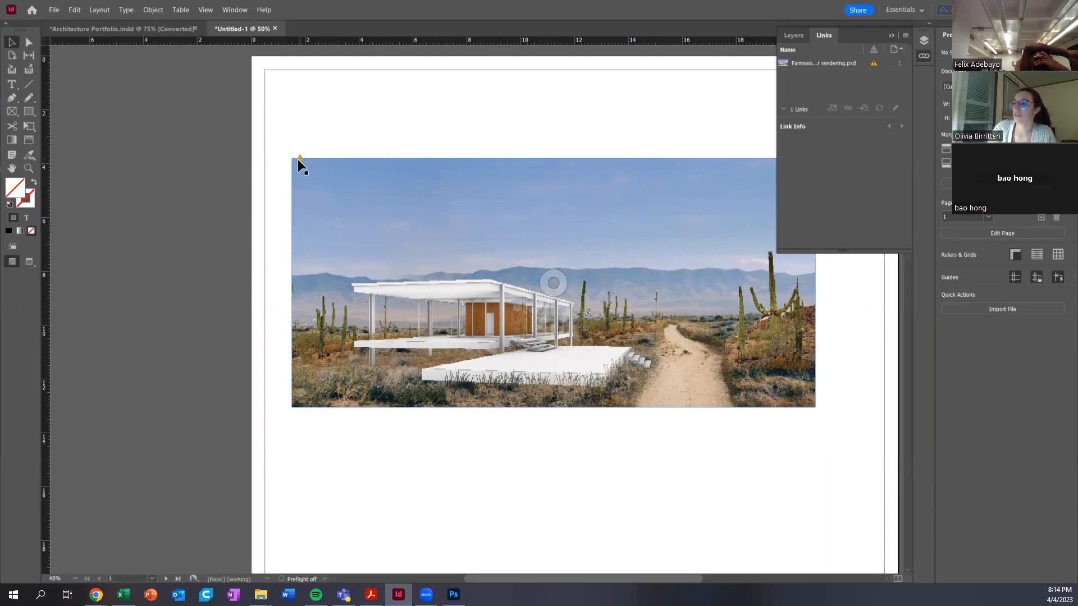
key(space)
drag(396, 131, 339, 135)
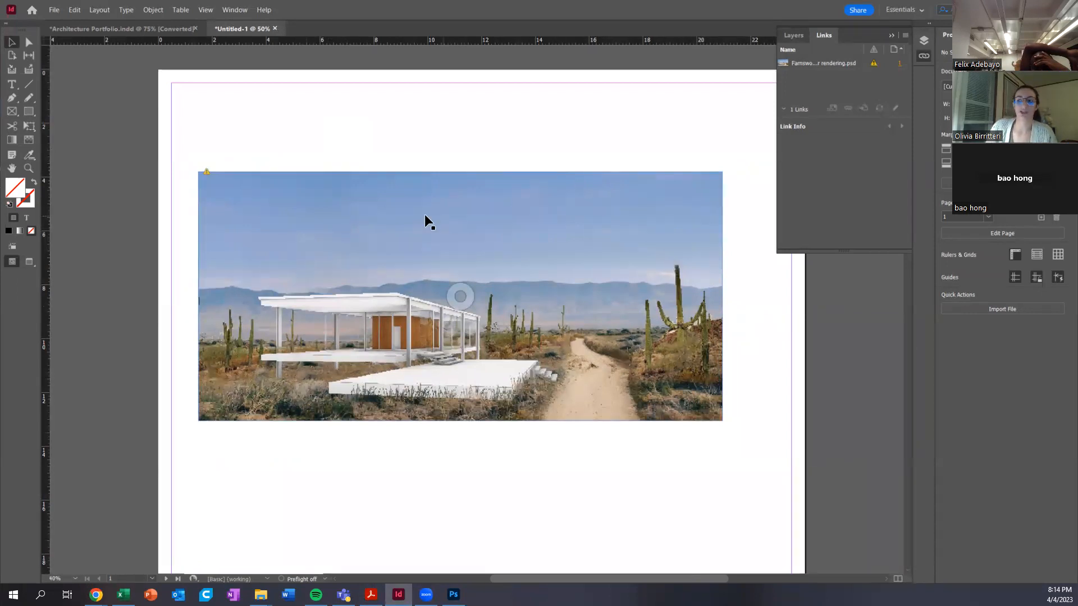
click(206, 171)
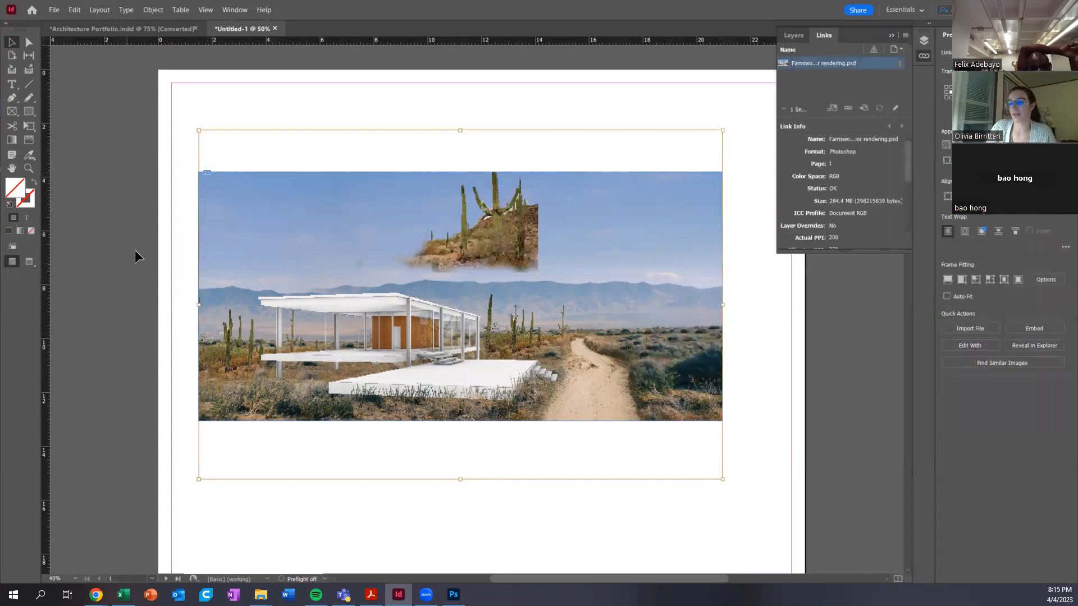
click(168, 215)
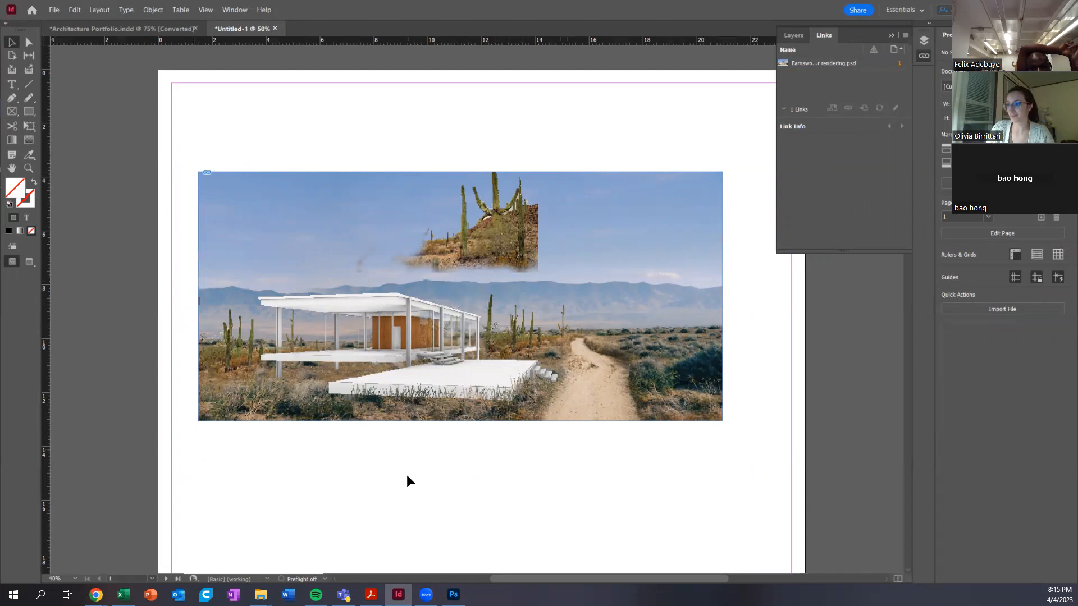
scroll(357, 453, down, 2)
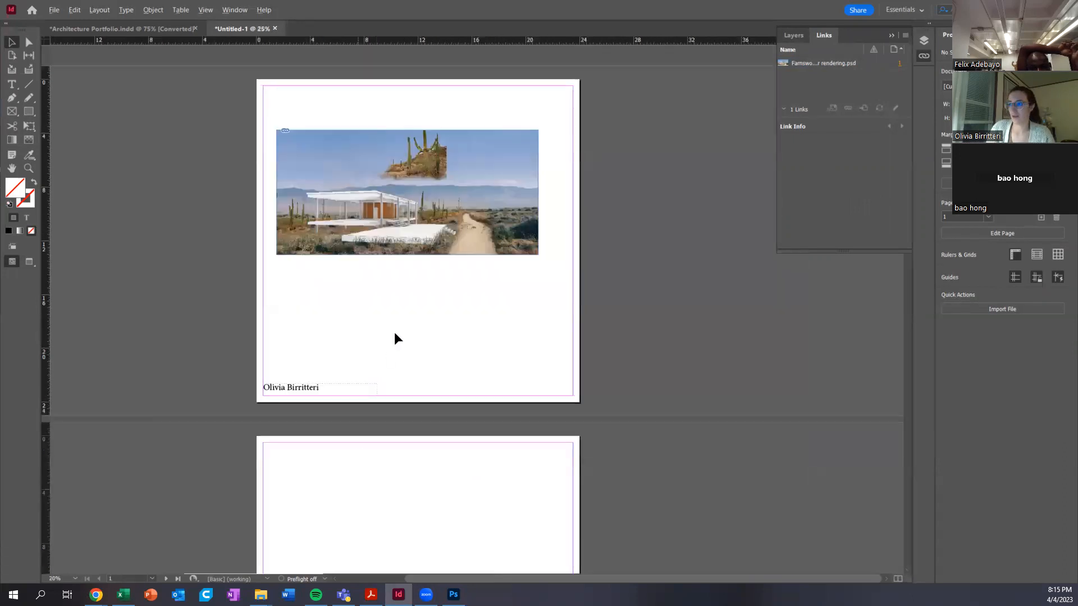
scroll(402, 315, up, 2)
scroll(378, 373, up, 1)
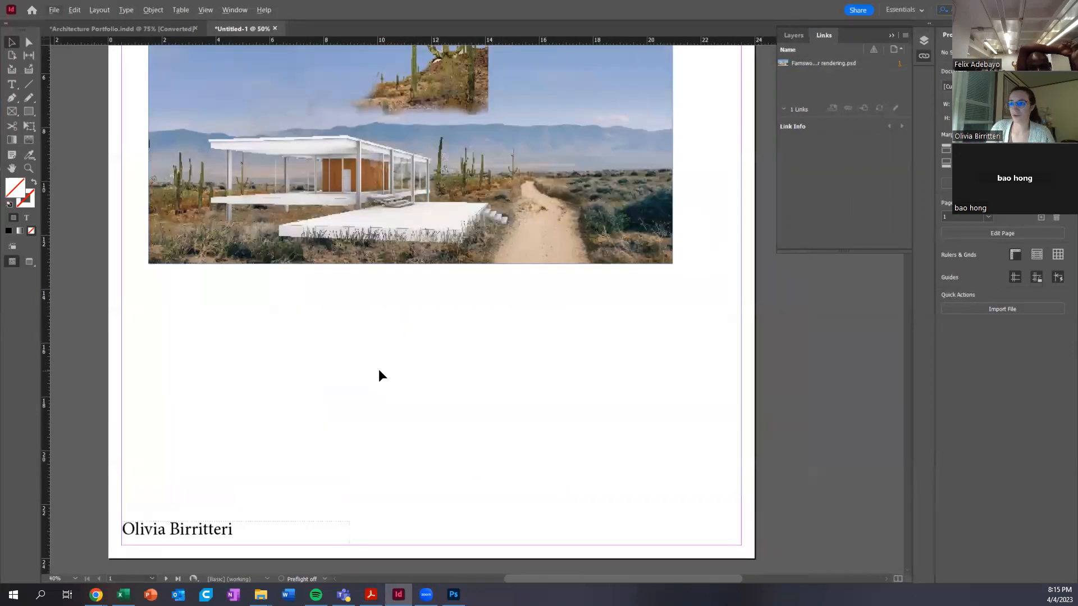
scroll(379, 375, up, 2)
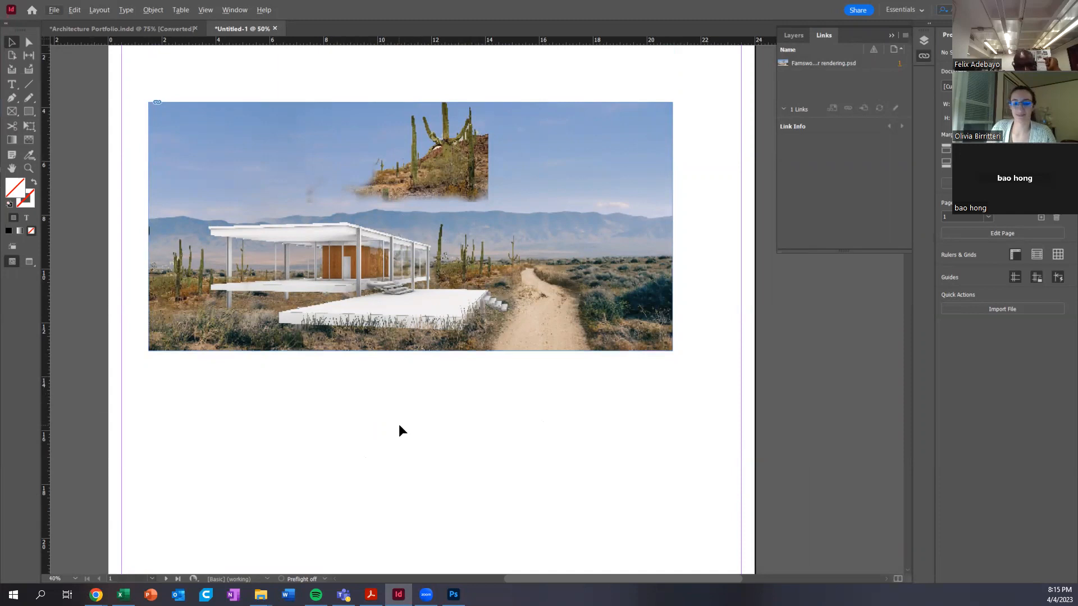
key(ctrl+minus)
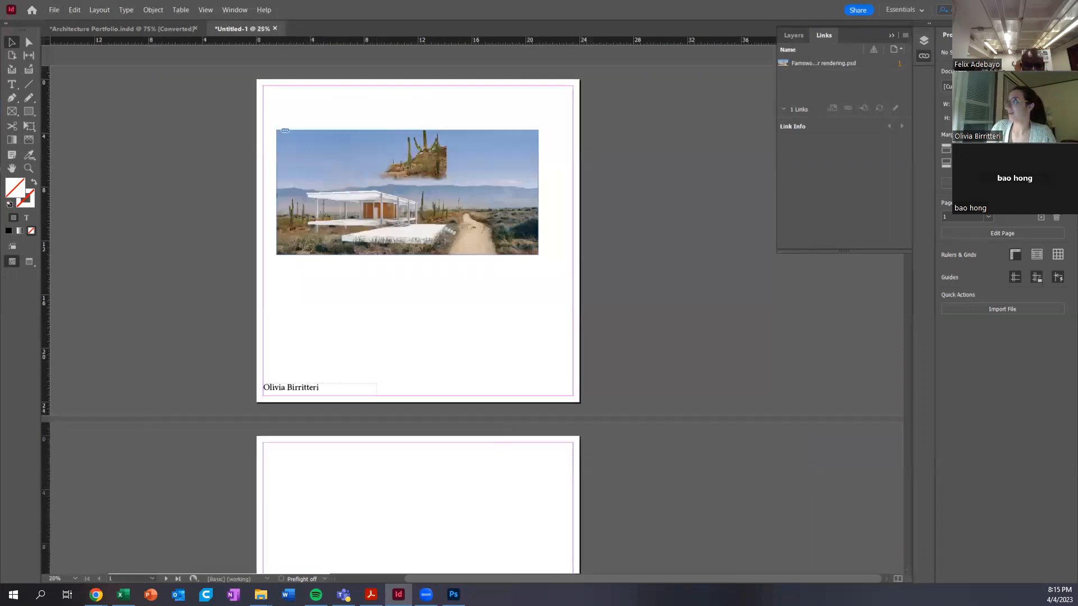
- Show the document's page list, try deleting page 1, and undo the deletion
click(991, 34)
click(1060, 577)
click(1060, 577)
click(575, 315)
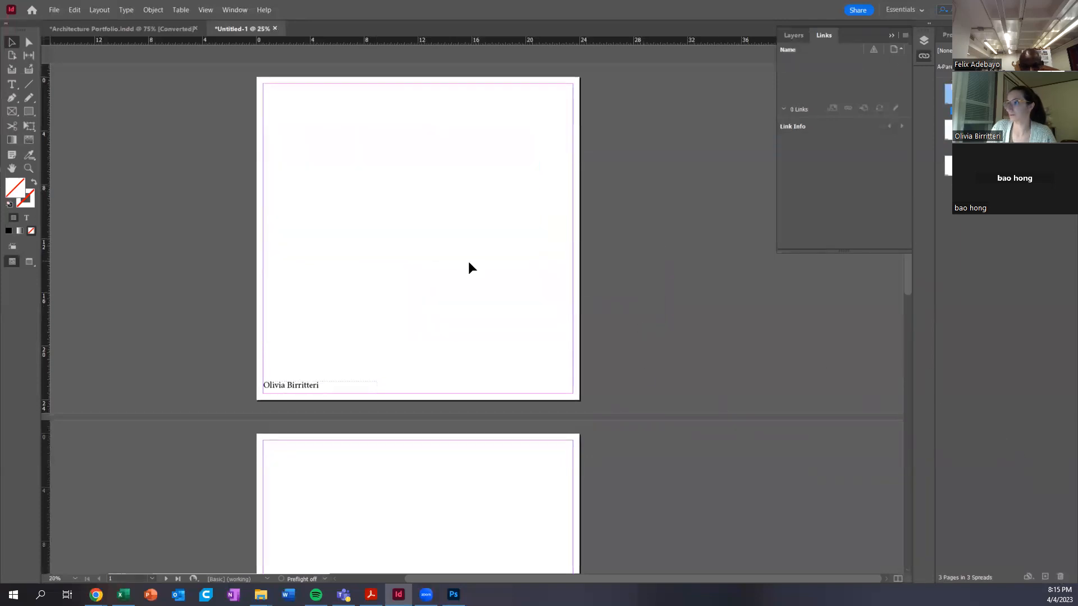
key(ctrl+z)
- Delete all pages after page 1, keeping only the page with the rendering
click(955, 130)
shift+click(955, 201)
click(1060, 576)
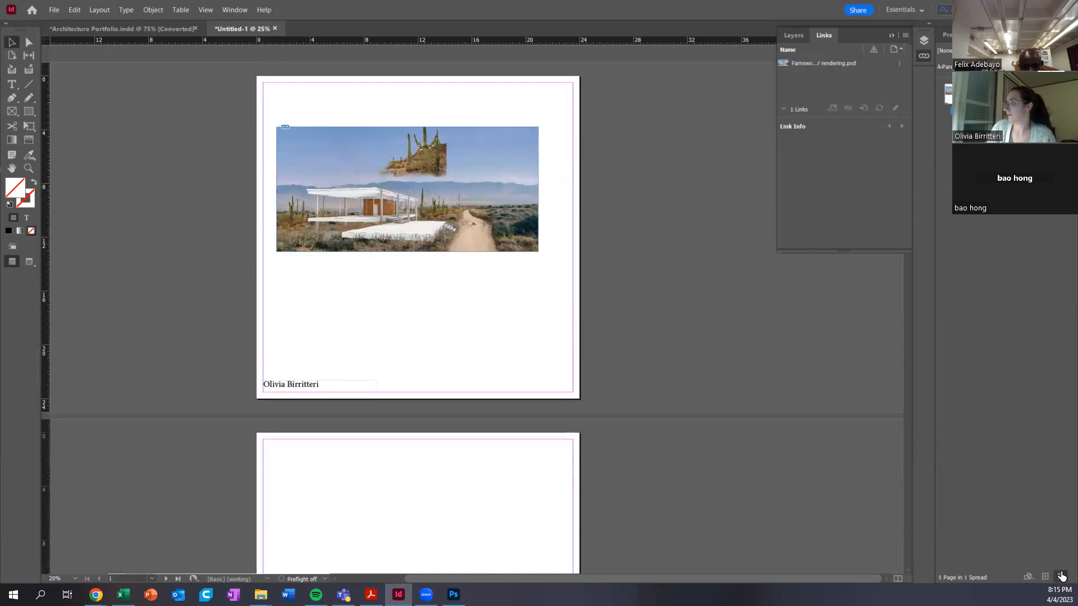
- Move the rendering with its frame down into the lower-left corner of the page, flush with the page edges
click(351, 288)
drag(351, 292, 336, 441)
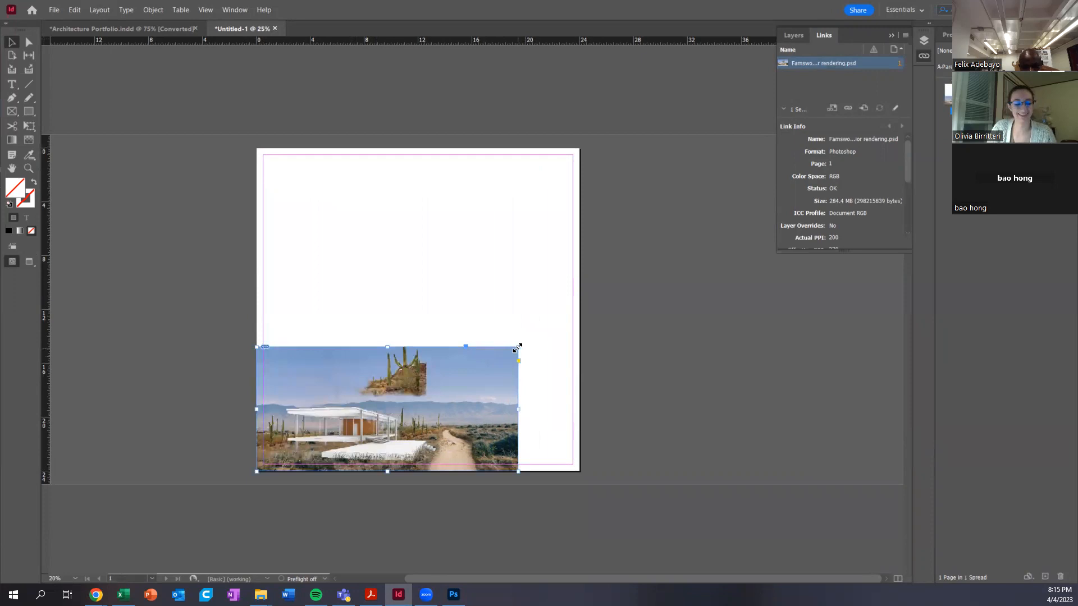
- Try enlarging the rendering's frame outward from its upper-right corner without scaling the picture, undoing each resize
drag(518, 348, 549, 321)
key(ctrl+z)
drag(518, 348, 567, 304)
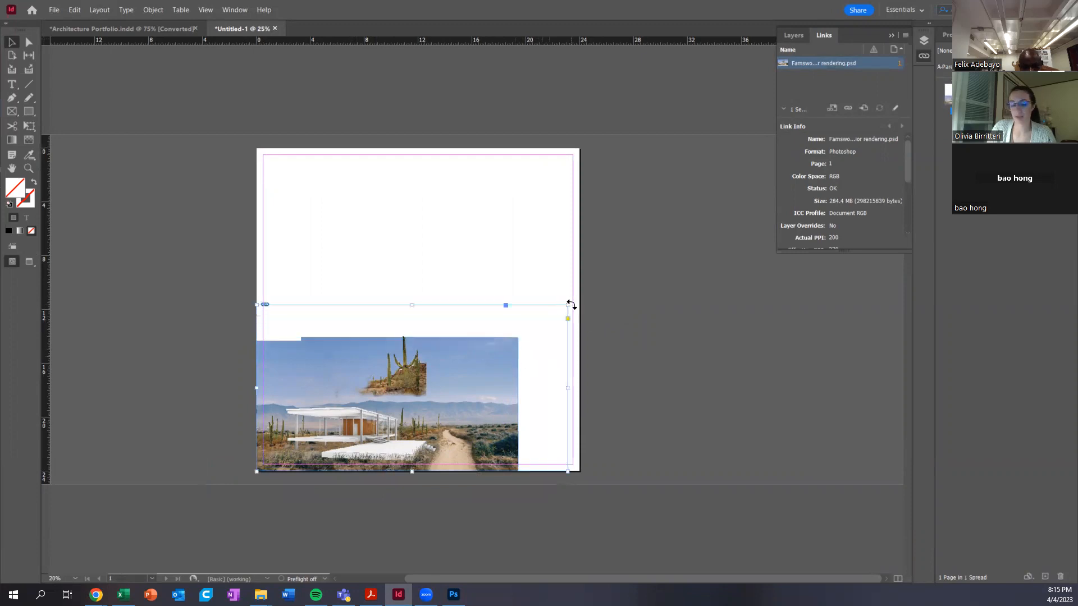
key(ctrl+z)
drag(518, 347, 566, 324)
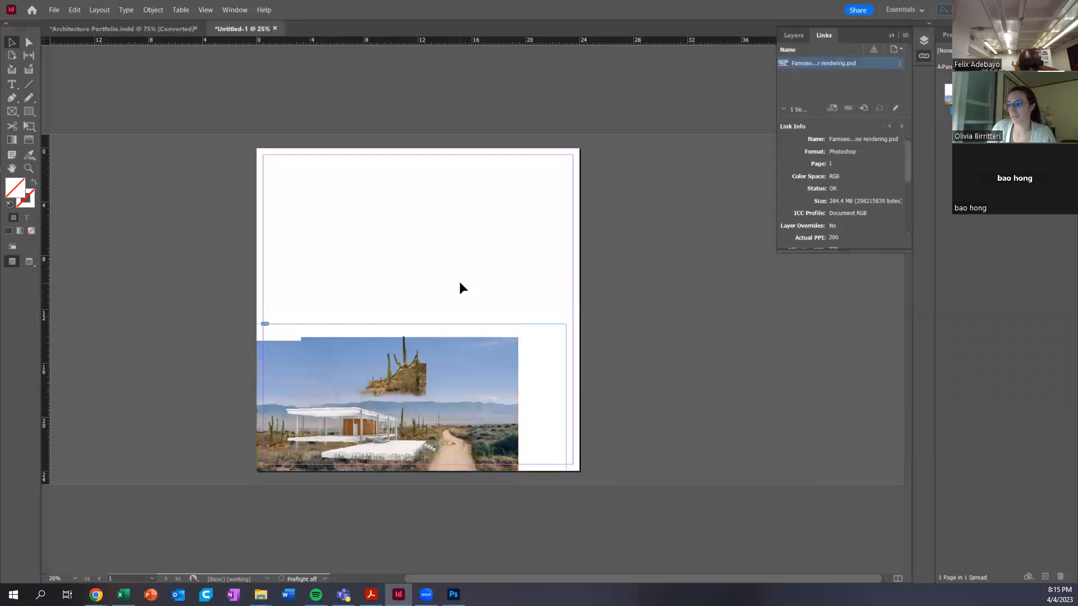
key(ctrl+z)
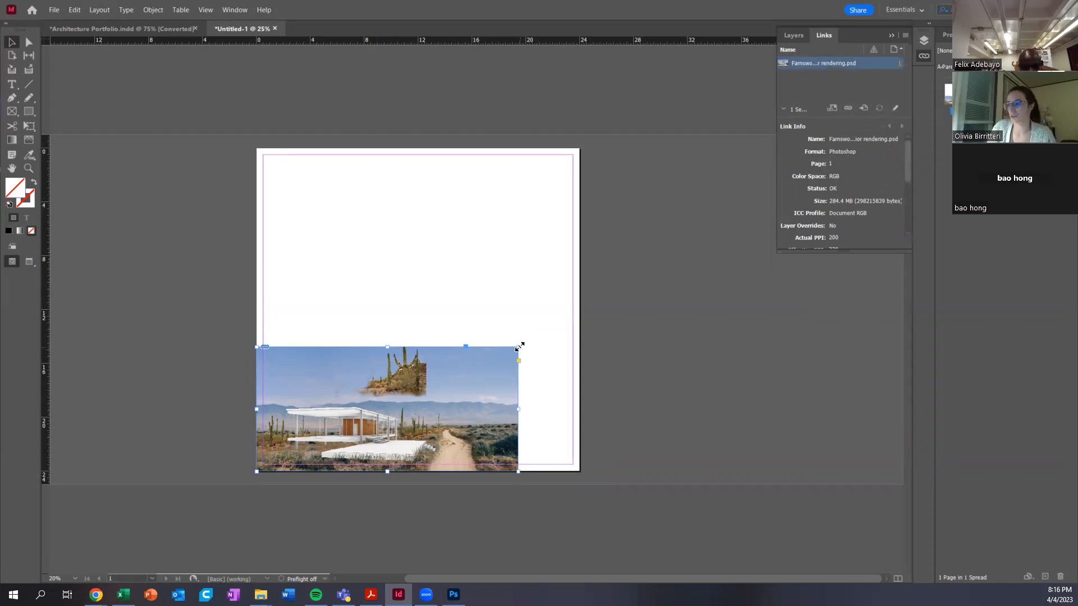
- Try scaling the rendering together with its frame from the upper-right corner toward the page's right edge, undoing each attempt
drag(517, 349, 559, 318)
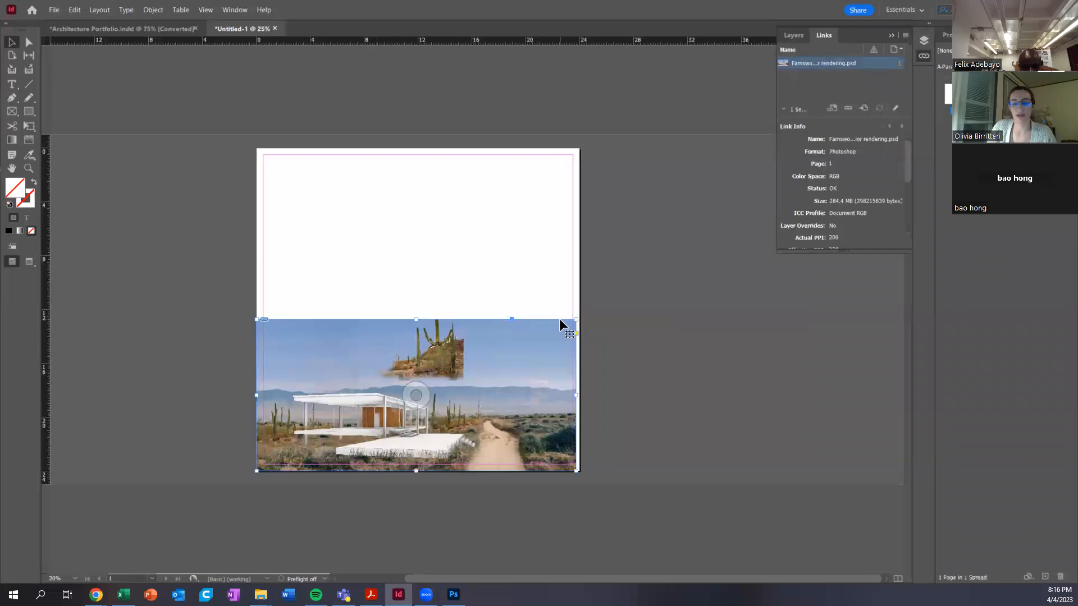
key(ctrl+z)
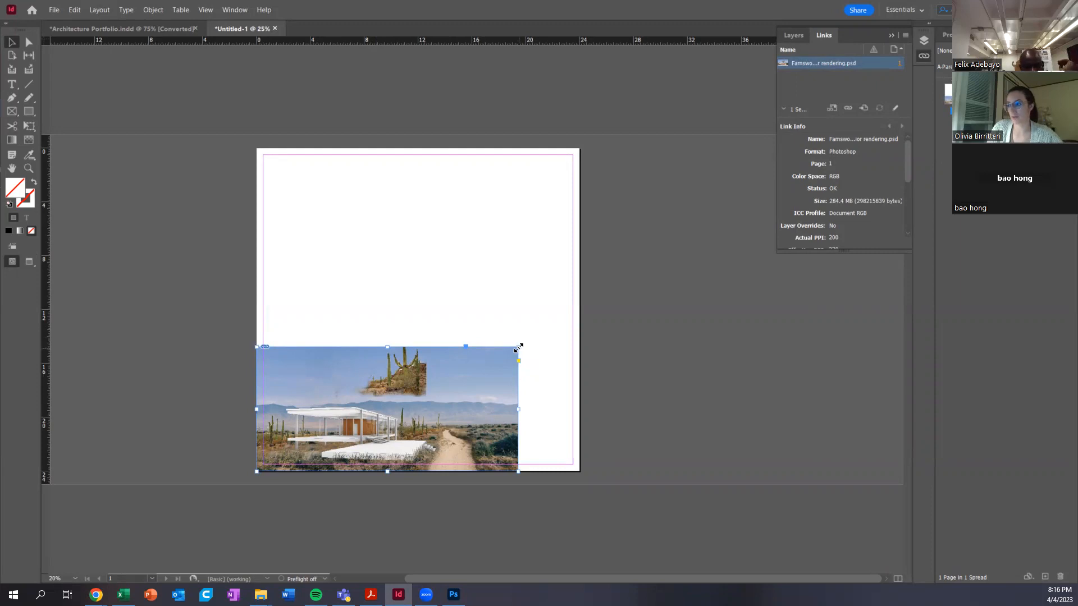
drag(518, 348, 575, 319)
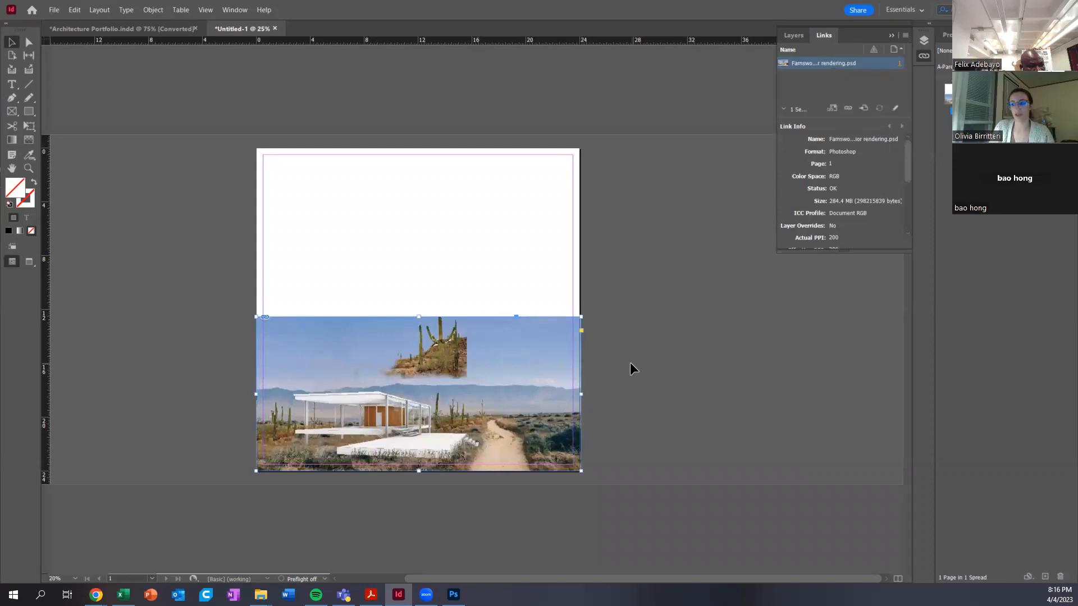
key(ctrl+z)
- Try widening the rendering's frame to the page's right edge and scaling the picture inside separately to fill it, and undo the changes
drag(518, 347, 577, 319)
click(420, 393)
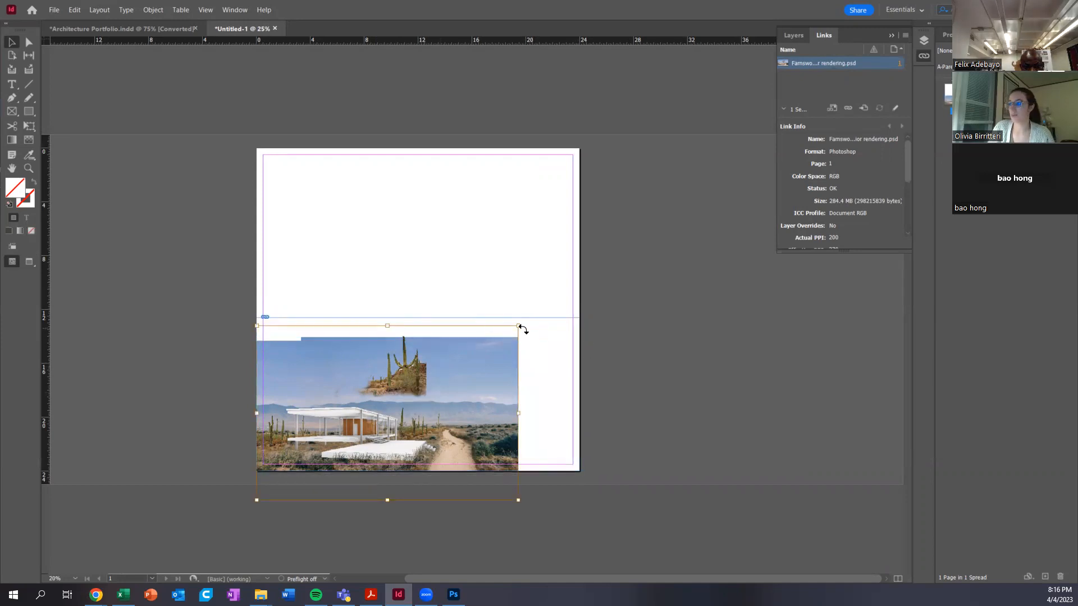
drag(520, 326, 580, 284)
click(641, 332)
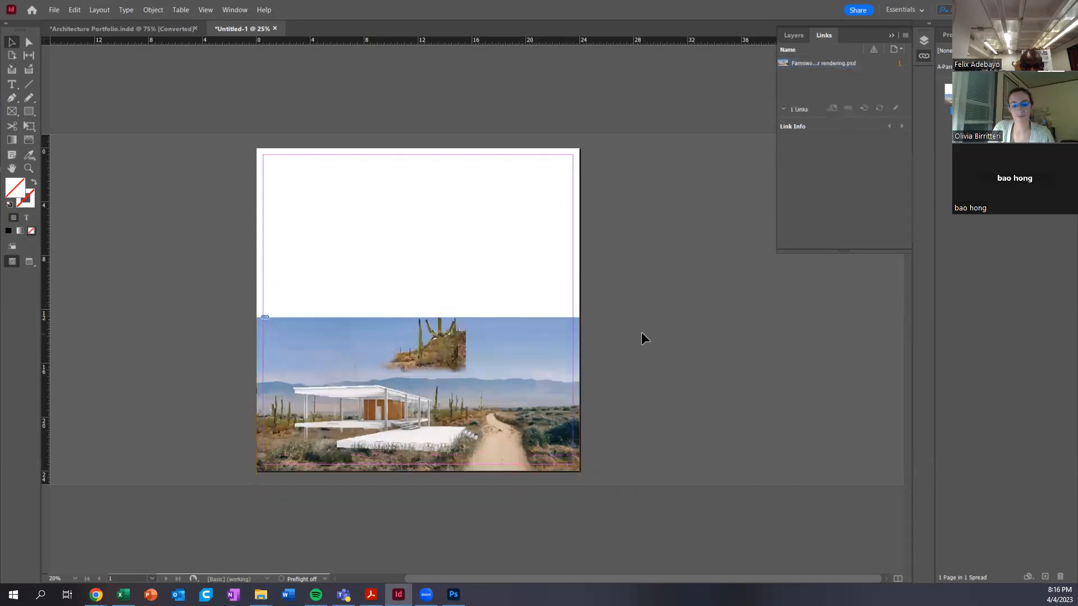
key(ctrl+z)
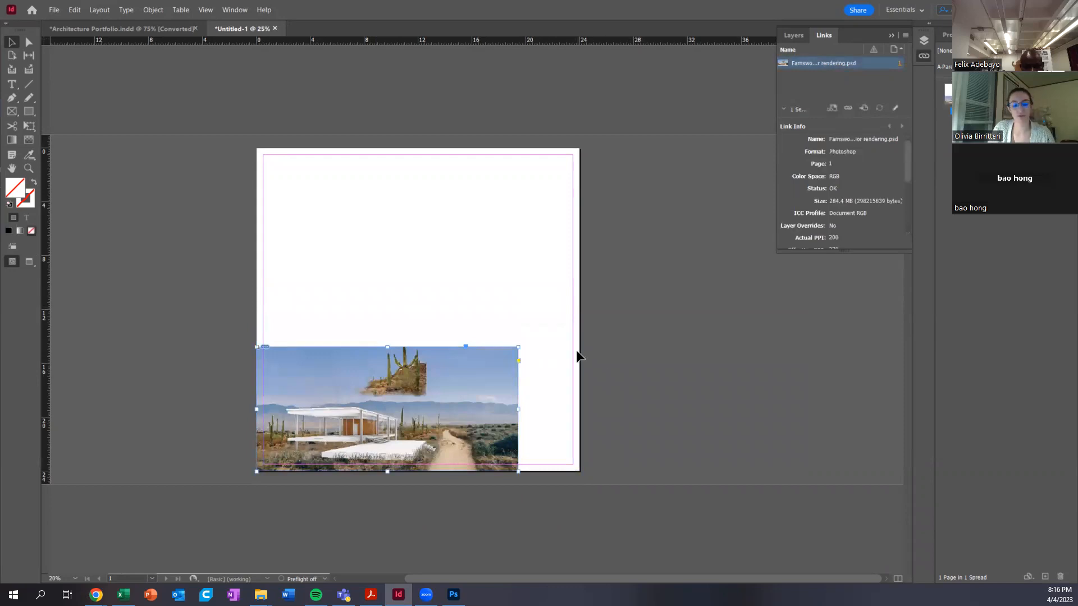
- Scale the rendering and its frame together proportionally from the upper-right corner until they span the full page width
drag(518, 348, 579, 317)
click(607, 343)
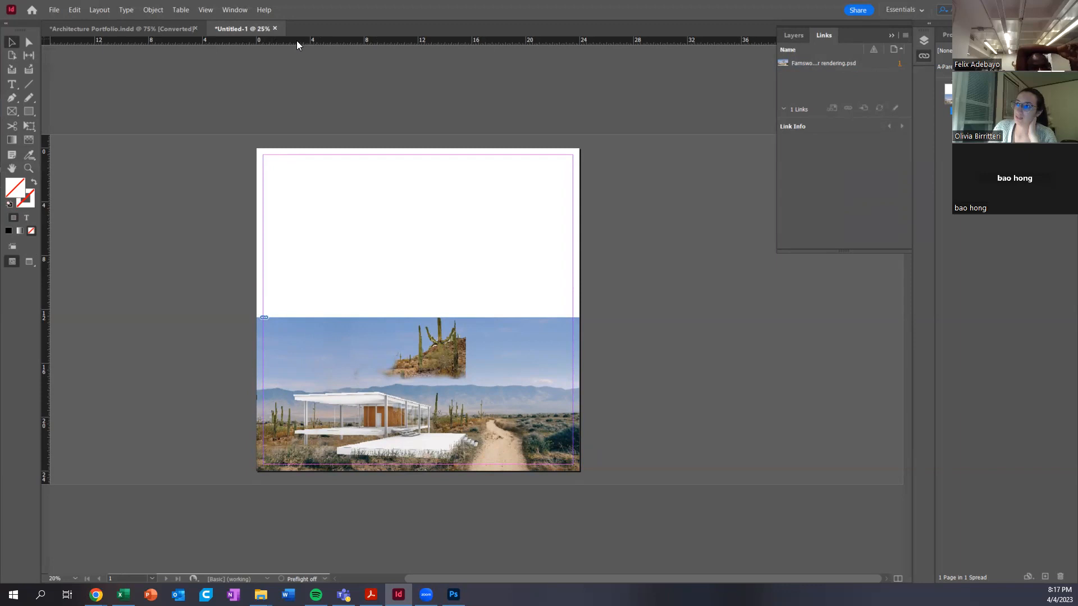
- Place a horizontal guide about 1.6 inches below the page top and draw a text frame between the top margin and the guide, about 11.6 inches wide
drag(296, 45, 323, 177)
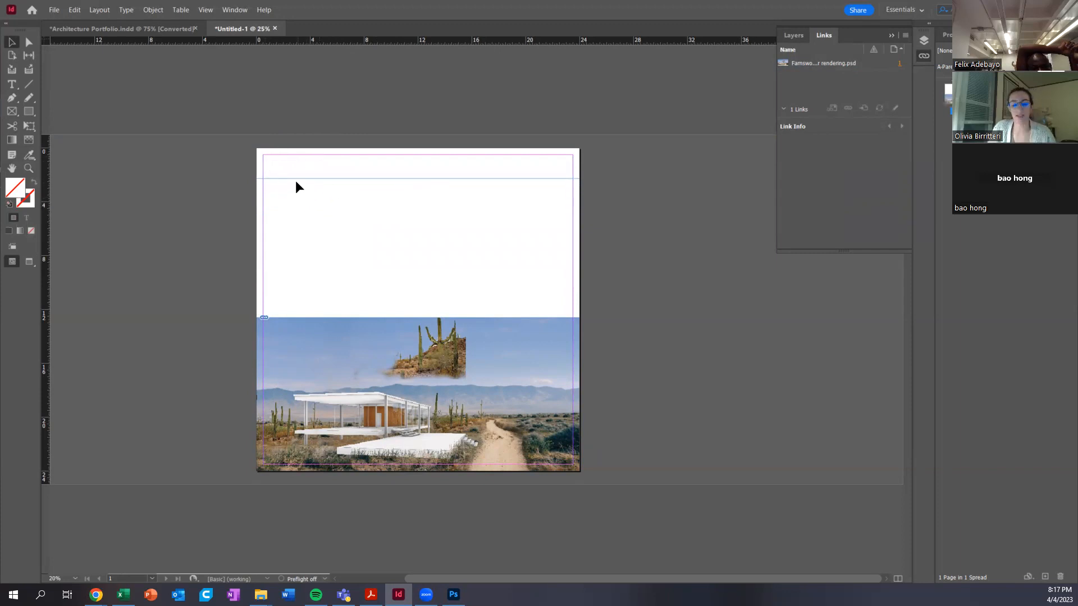
drag(295, 177, 294, 170)
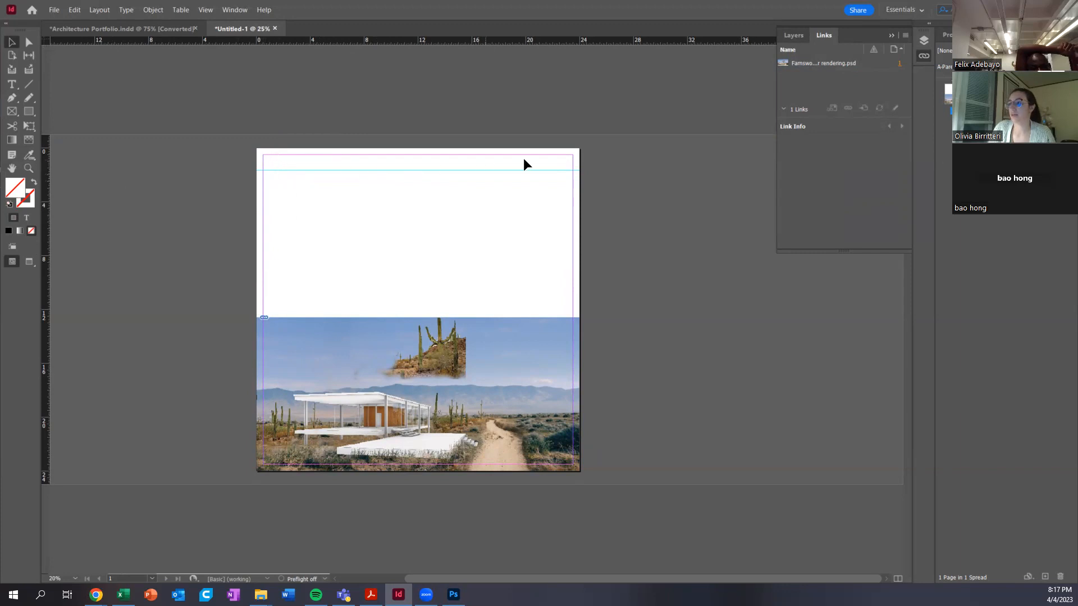
click(12, 84)
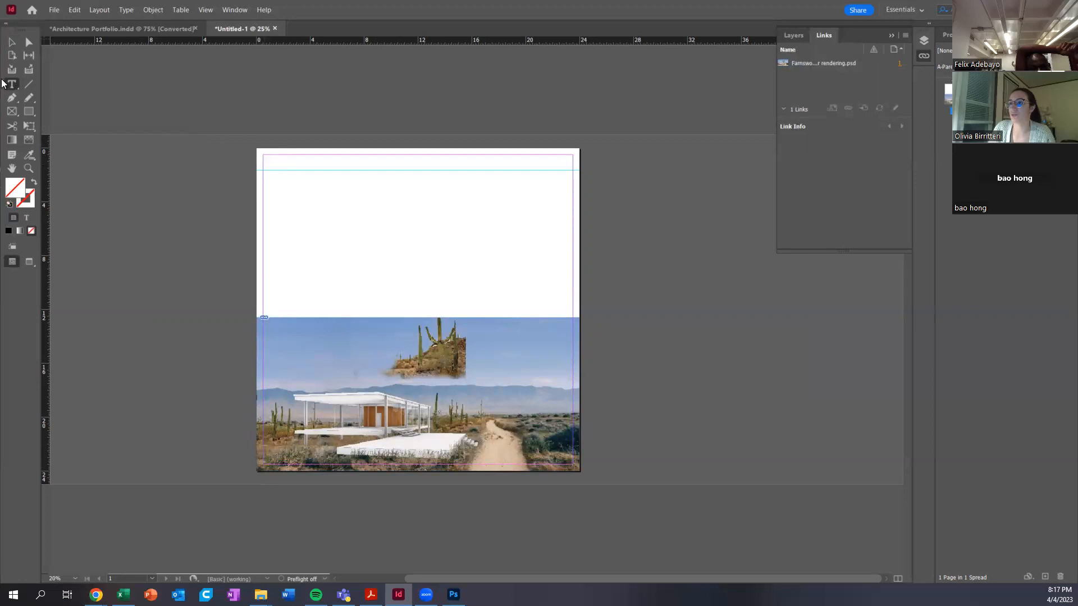
drag(264, 155, 421, 169)
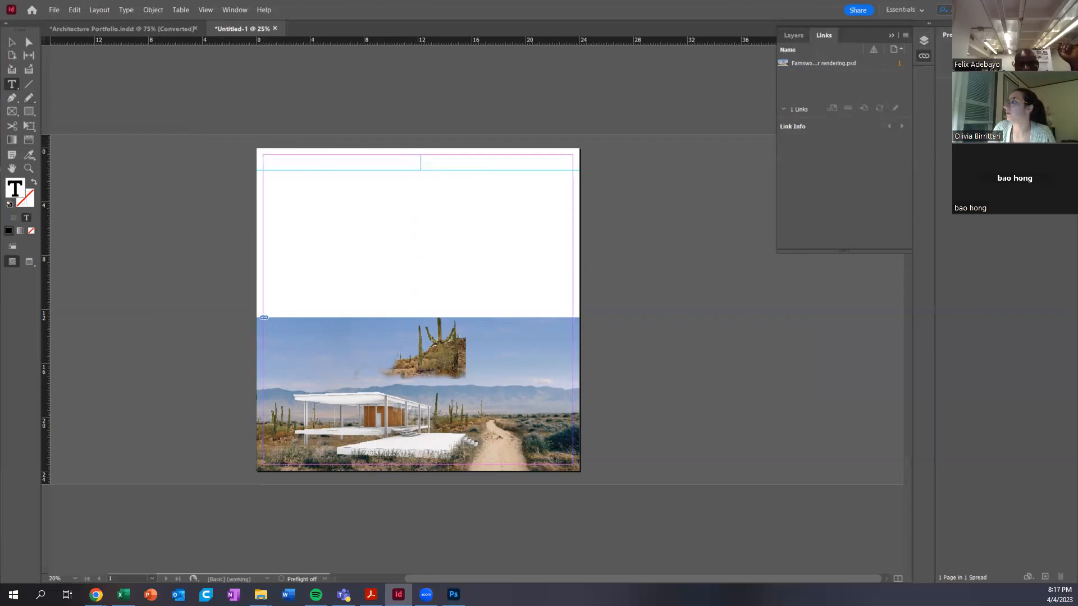
- Set the text size to 60 pt, enter TITLE in the new frame, and deselect it
click(992, 239)
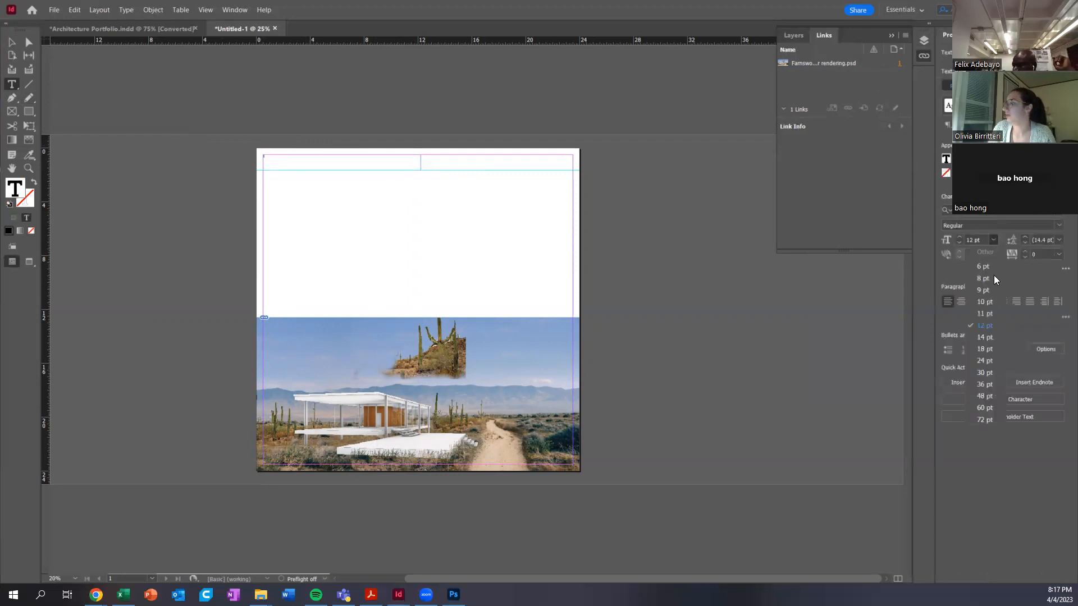
click(983, 408)
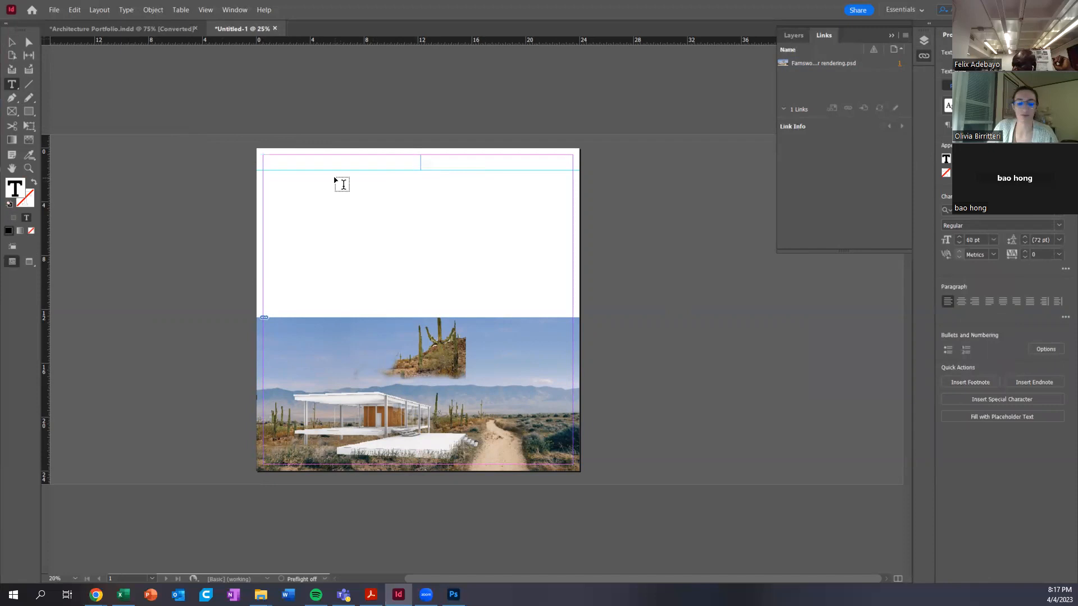
text(titl)
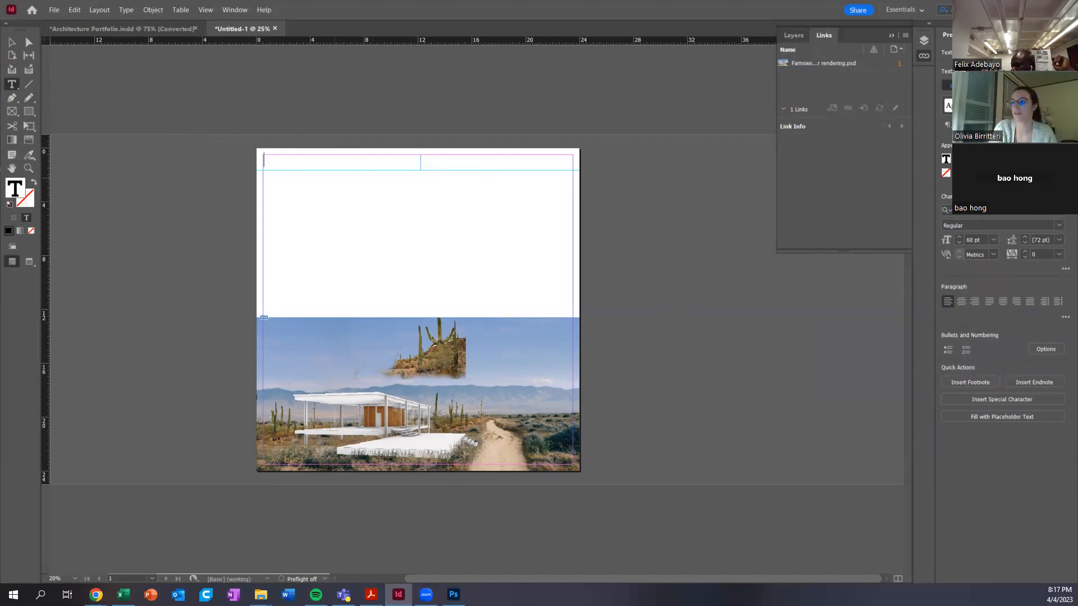
text(TIL)
key(Escape)
click(316, 217)
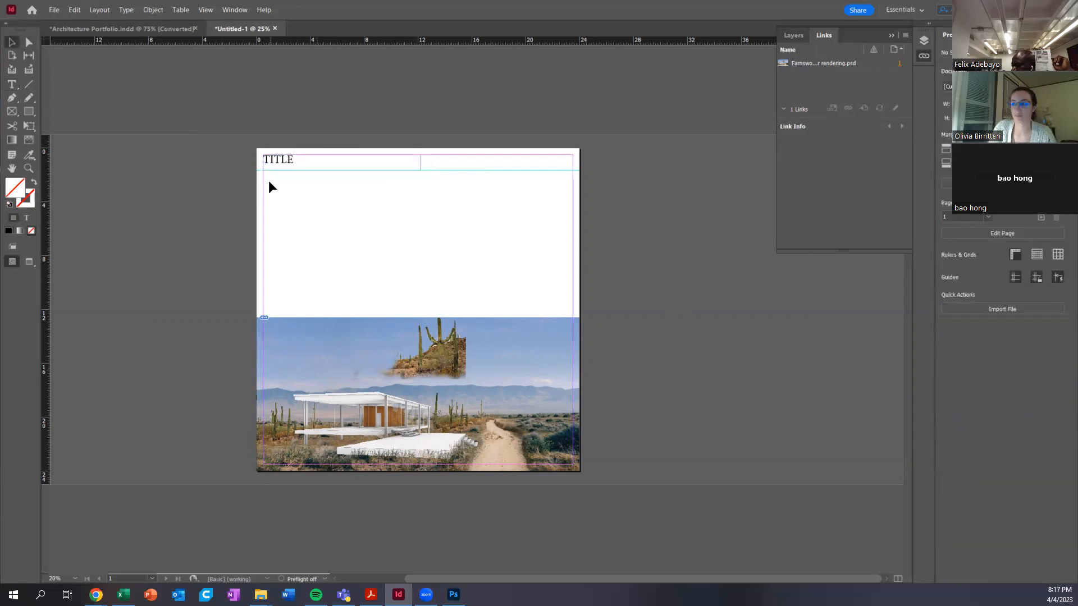
- Add horizontal guides about 1.9 and 4.7 inches below the page top and a vertical guide about 7 inches from the left edge
scroll(250, 170, up, 2)
scroll(251, 170, down, 1)
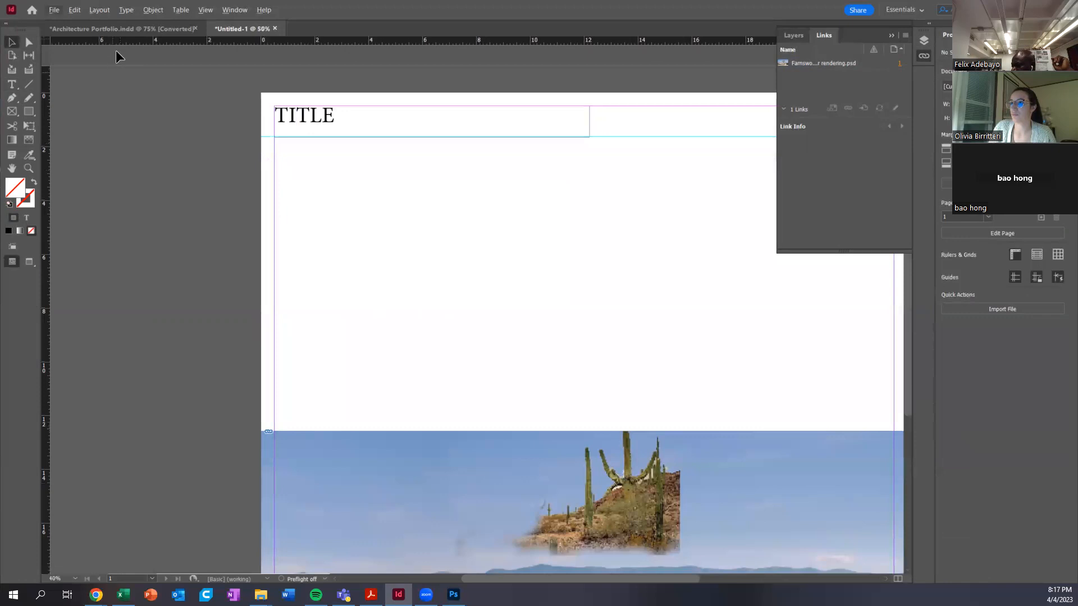
drag(205, 39, 269, 143)
drag(120, 42, 280, 219)
drag(47, 213, 450, 178)
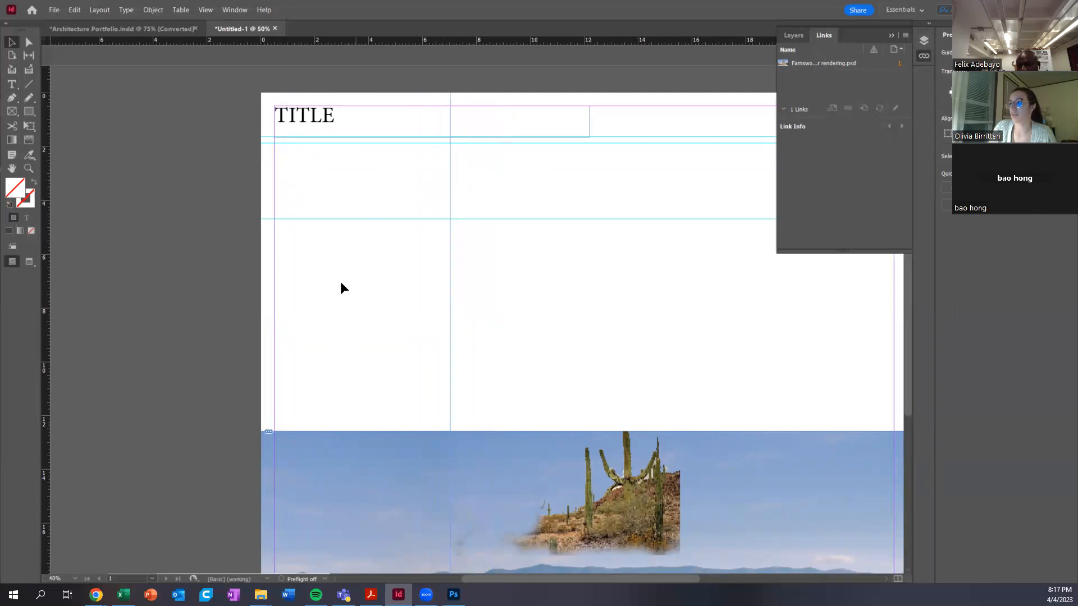
click(261, 281)
- Shorten the TITLE text frame from its right side so it ends at the vertical guide
key(ctrl+minus)
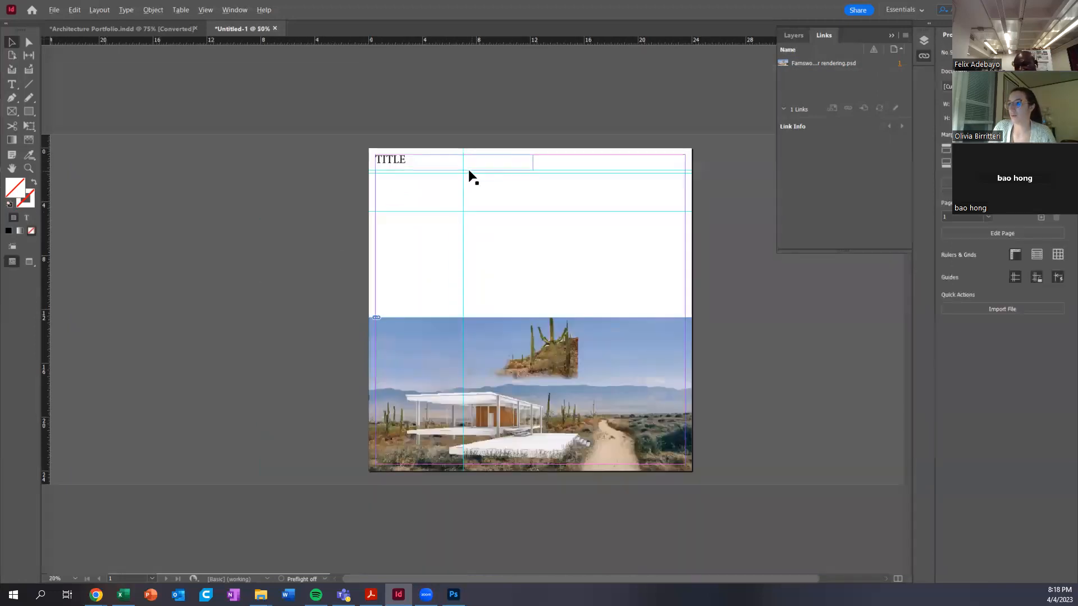
scroll(470, 170, up, 1)
click(420, 136)
click(430, 127)
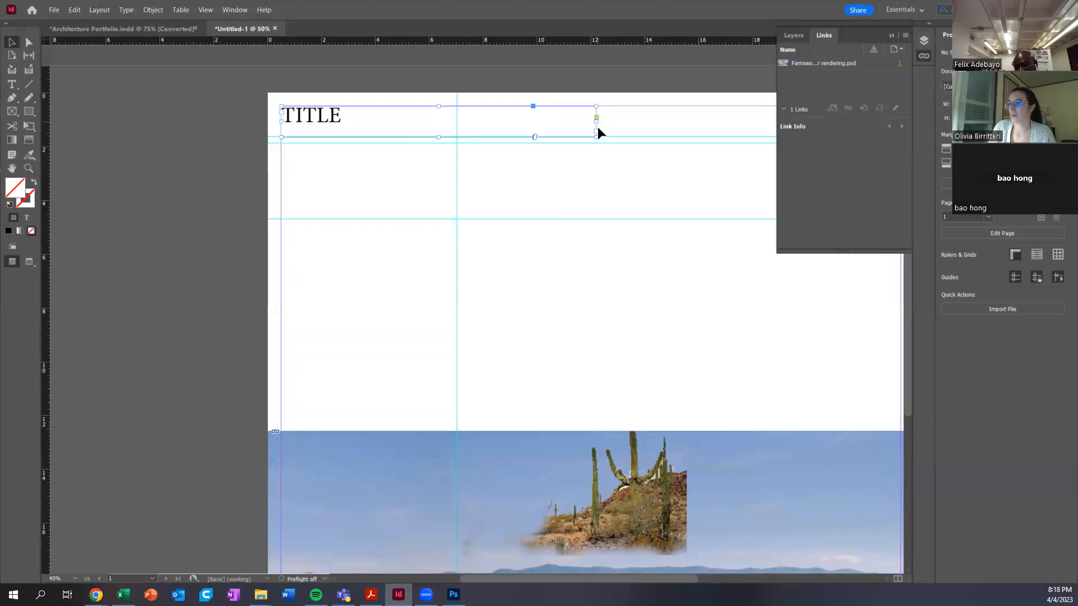
drag(597, 136, 457, 138)
click(326, 208)
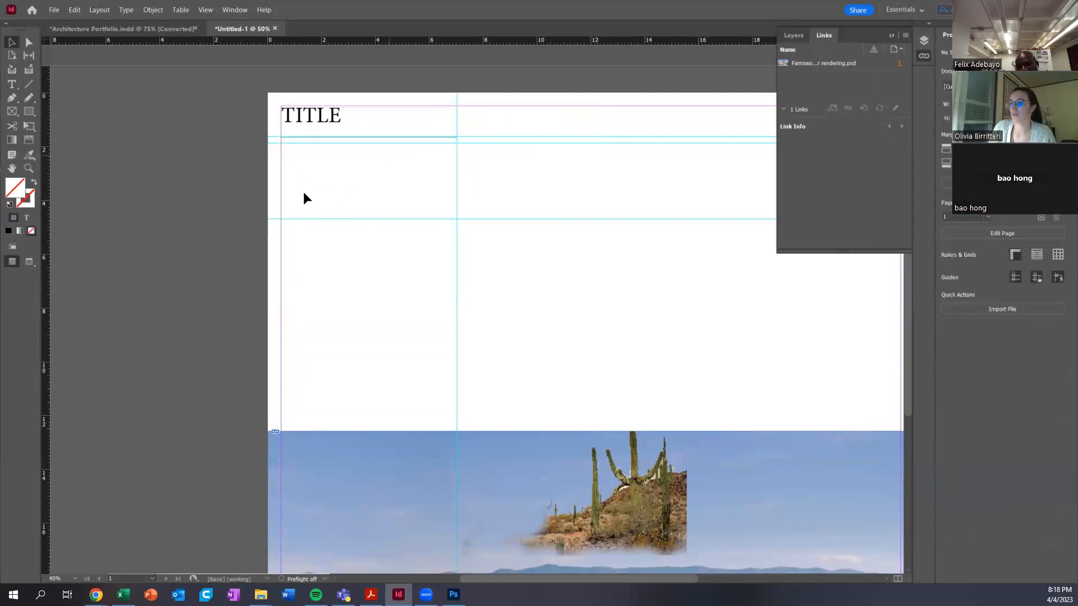
- Draw a text frame below the title, bounded by the left margin and the guides, and fill it with placeholder text
click(12, 82)
drag(284, 145, 457, 220)
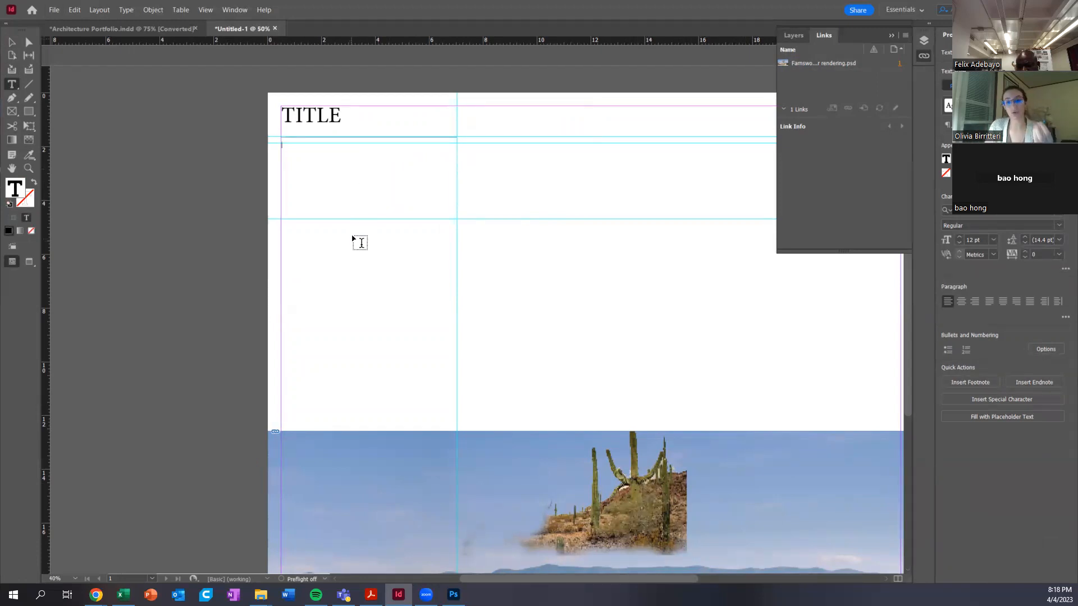
right_click(296, 160)
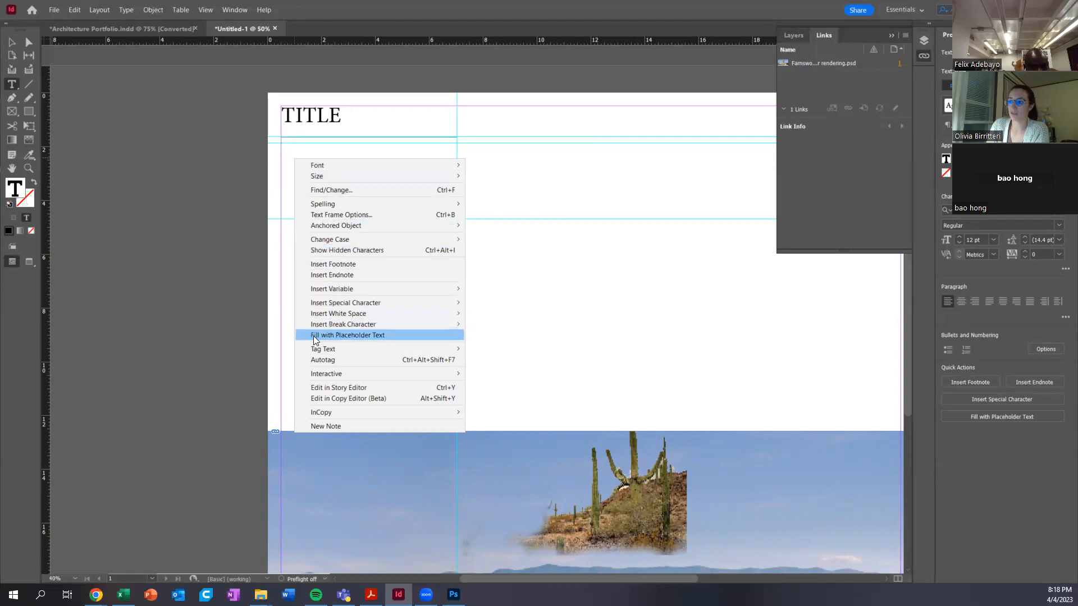
click(416, 336)
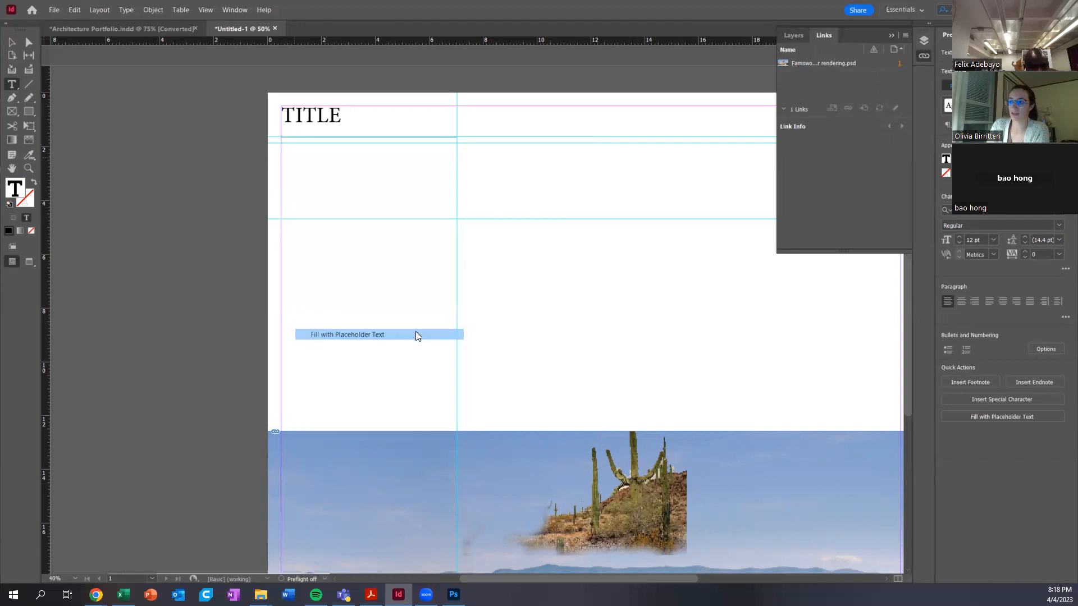
click(12, 42)
click(298, 142)
scroll(344, 157, up, 4)
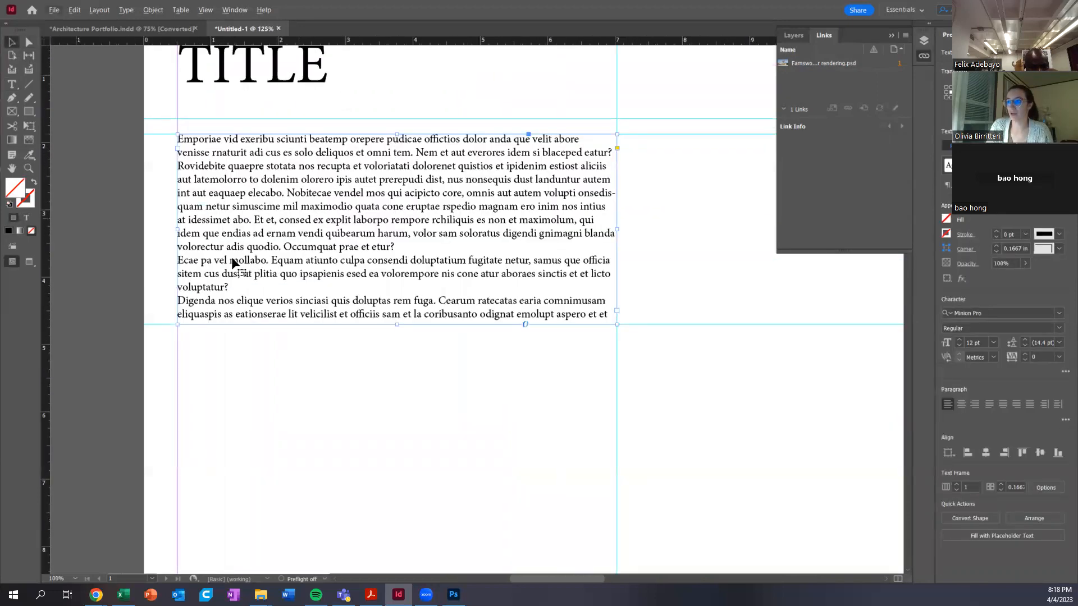
click(294, 384)
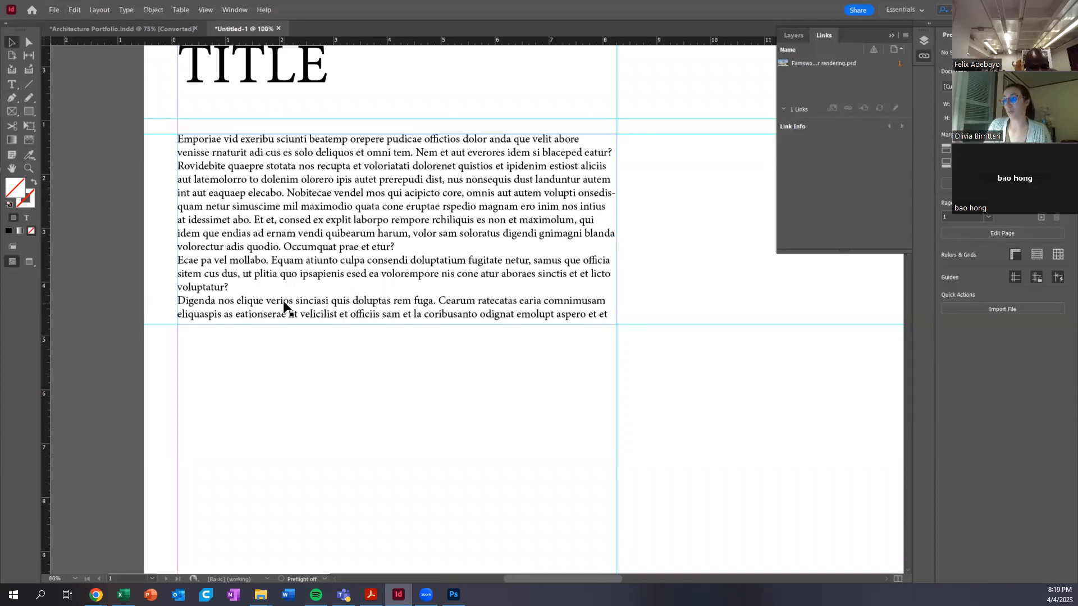
- Delete the placeholder text frame below the title
scroll(288, 308, down, 2)
scroll(181, 285, down, 2)
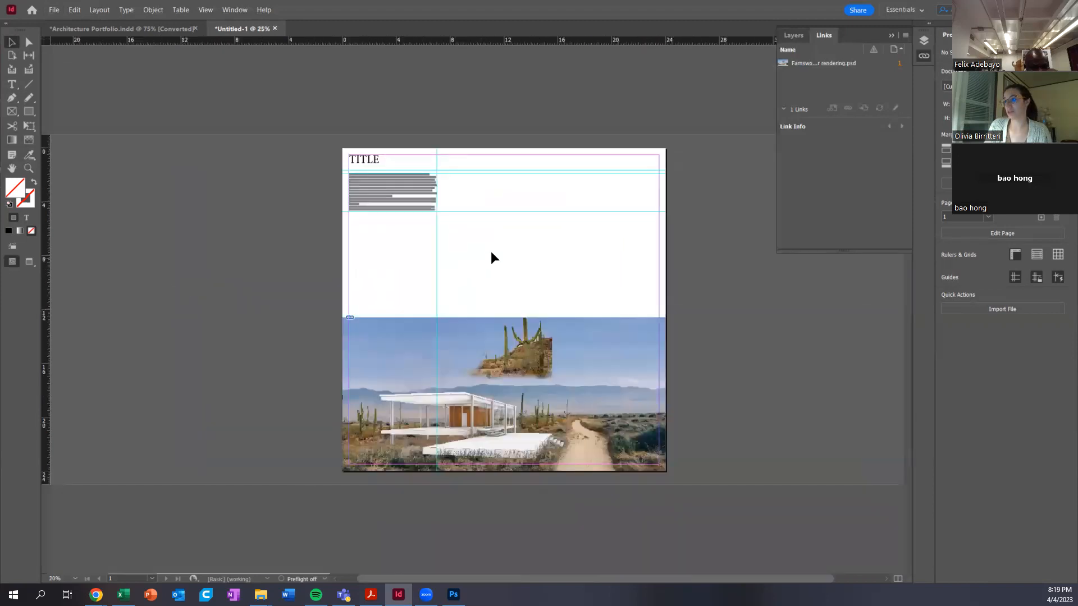
scroll(492, 253, up, 2)
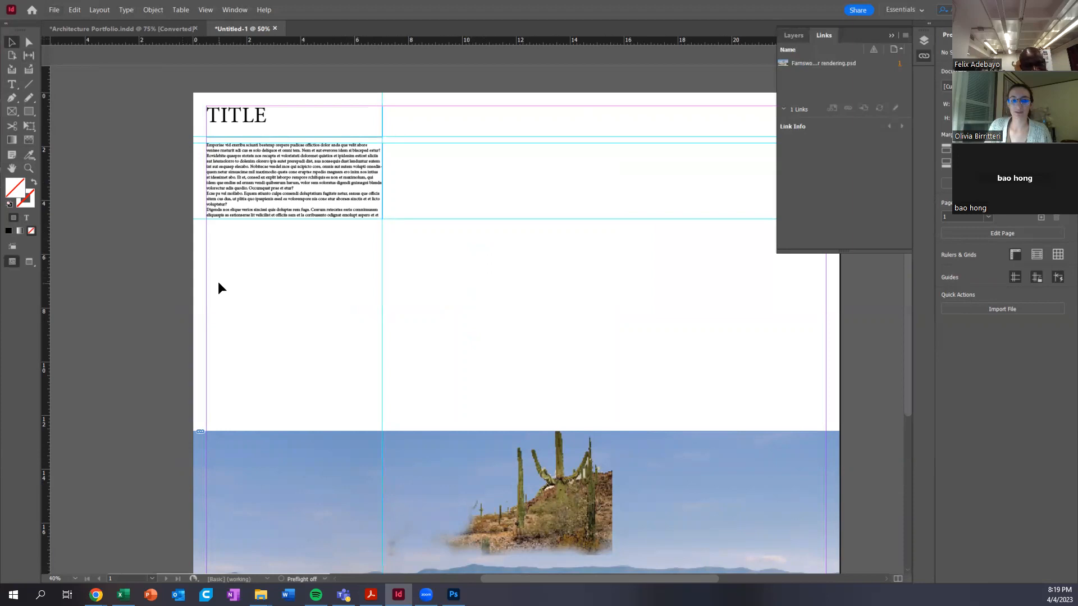
scroll(243, 174, up, 4)
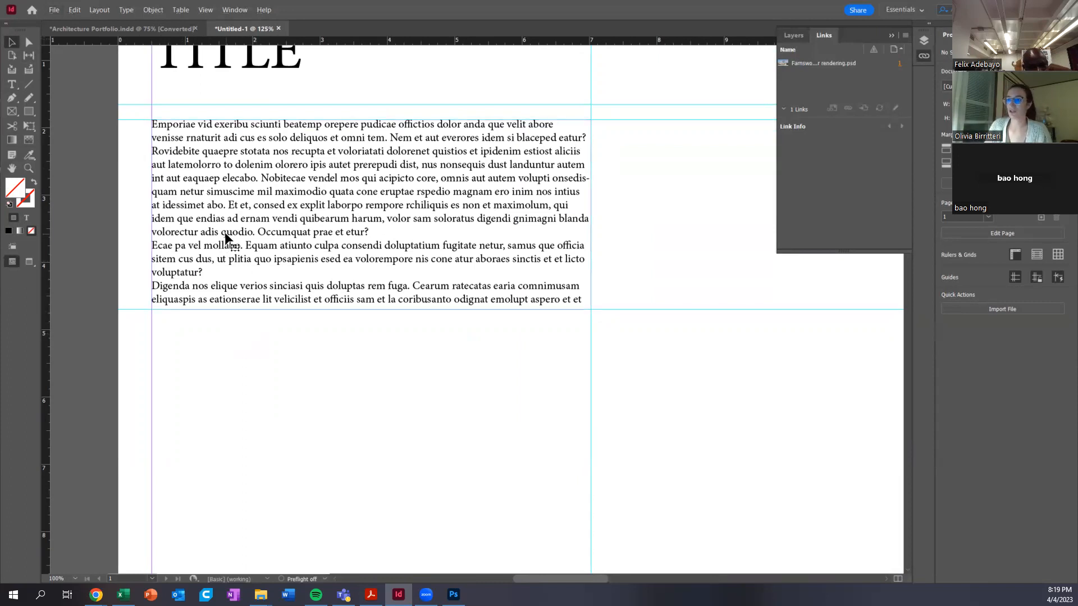
key(Delete)
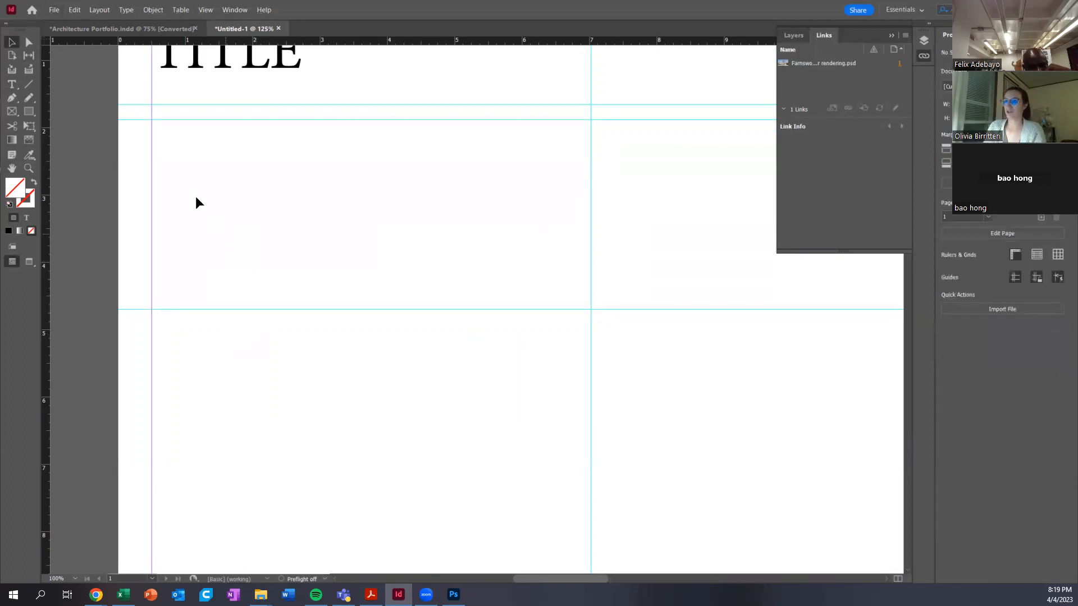
- Redraw the body text frame between the left margin and the guides below TITLE, and fill it with placeholder text again
click(11, 86)
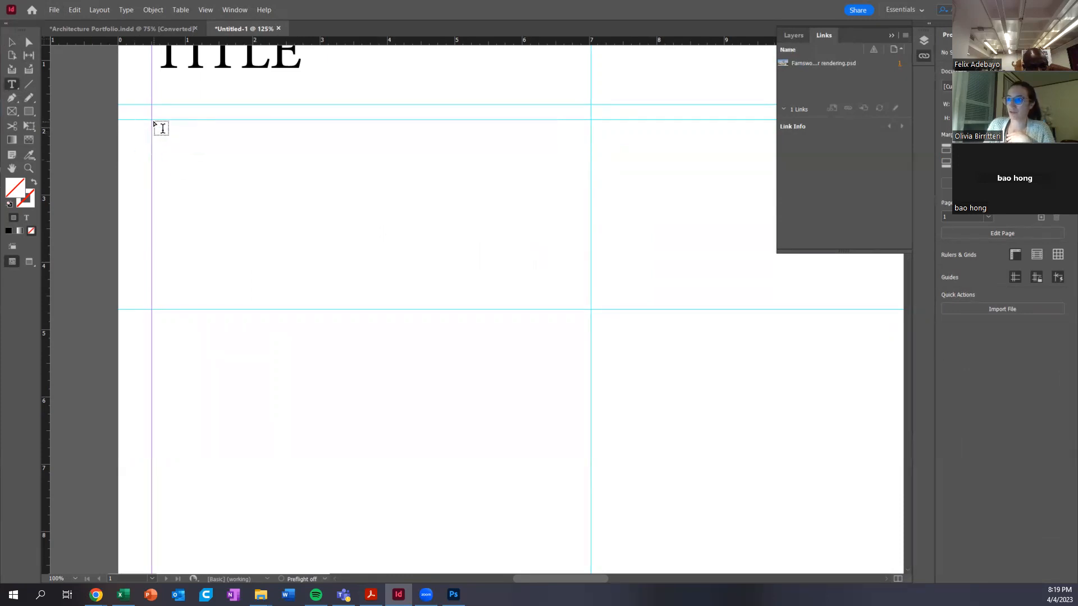
drag(161, 127, 591, 309)
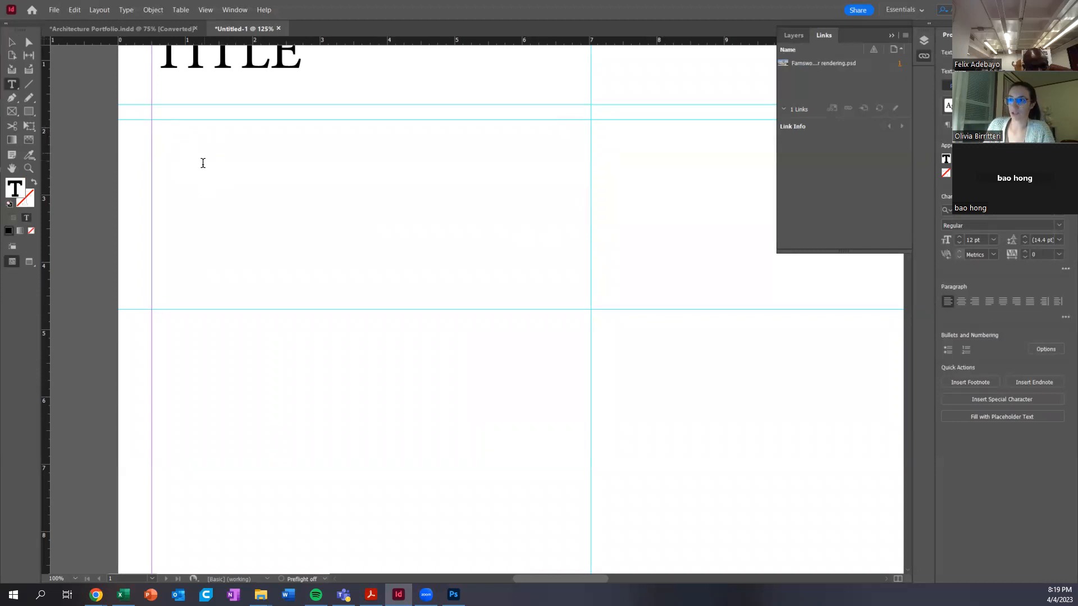
right_click(206, 180)
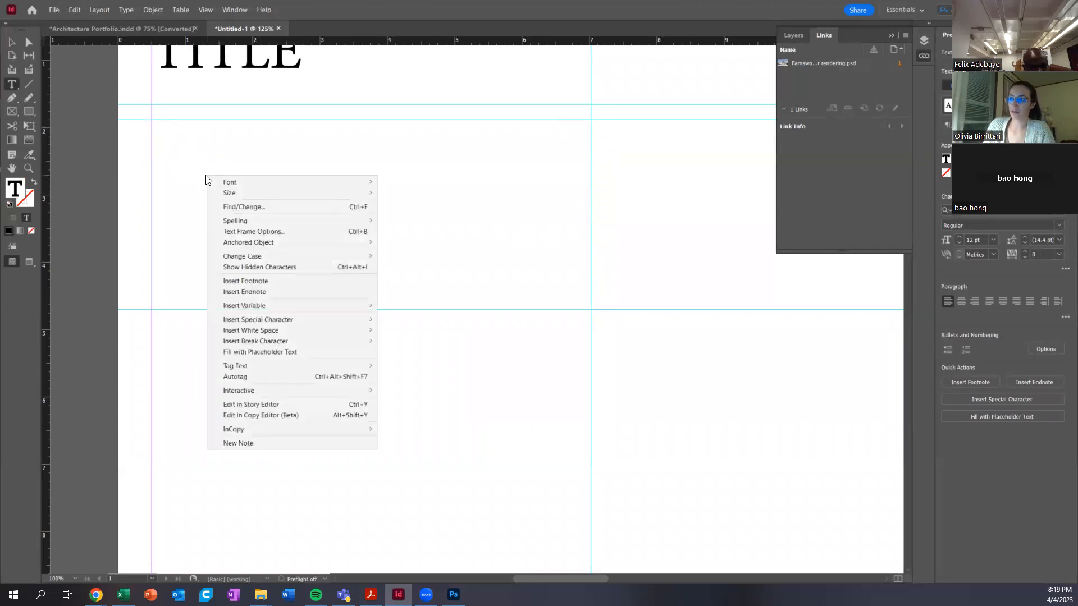
click(266, 351)
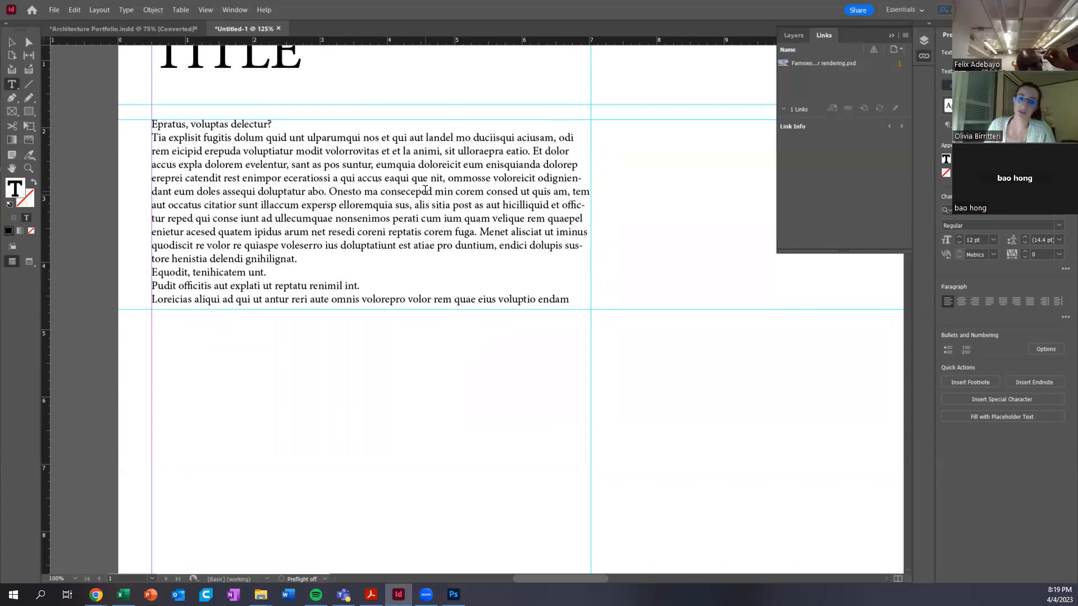
key(Escape)
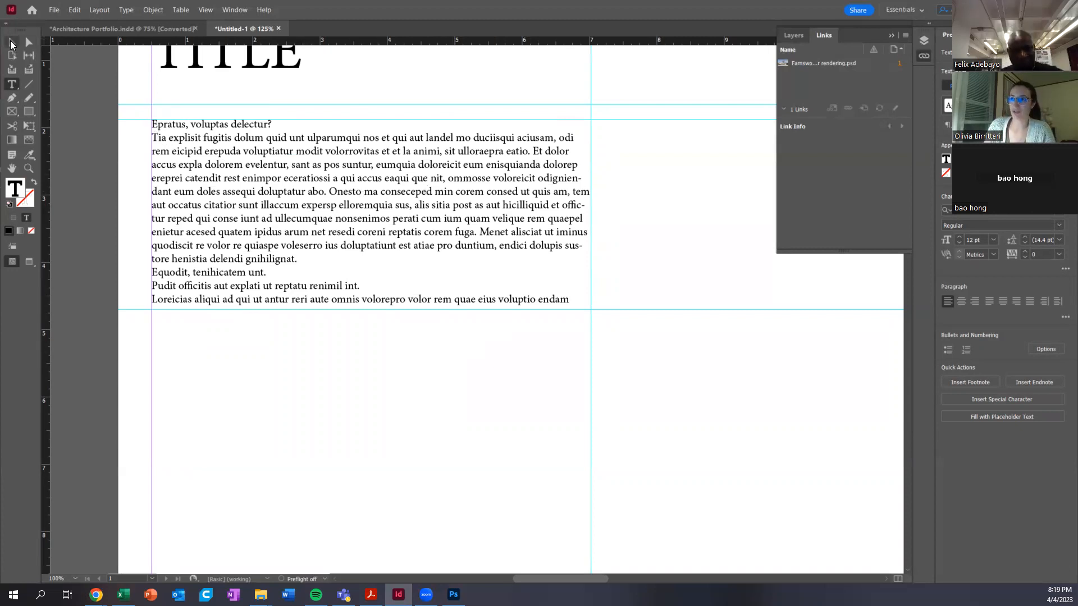
click(291, 413)
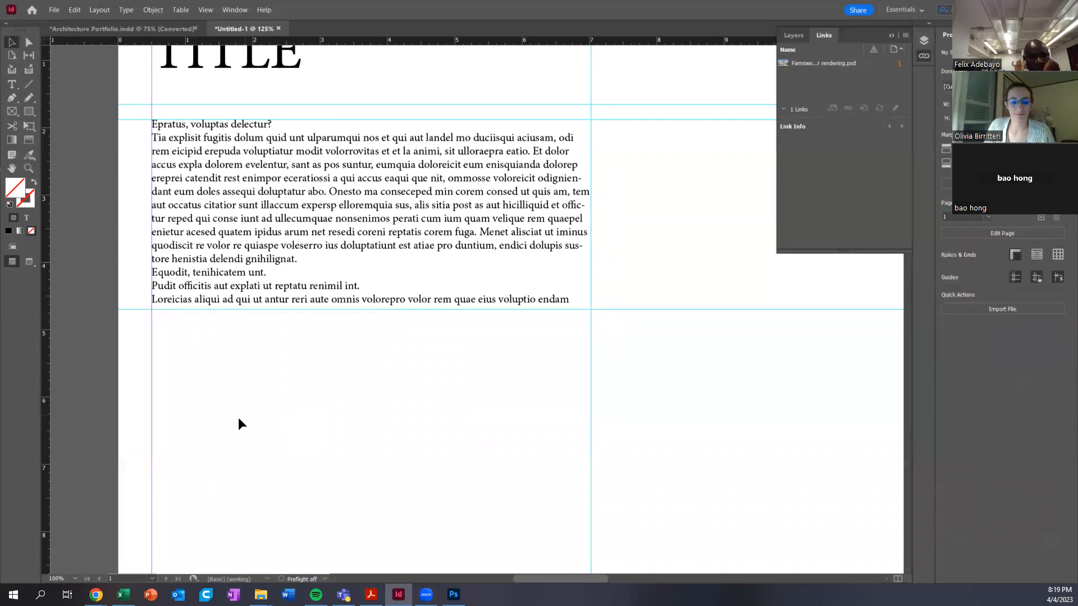
- Place Demo.jpg from the 00-Mini Project folder between the two horizontal guides, beside the body text
key(ctrl+minus)
key(ctrl+minus)
key(ctrl+minus)
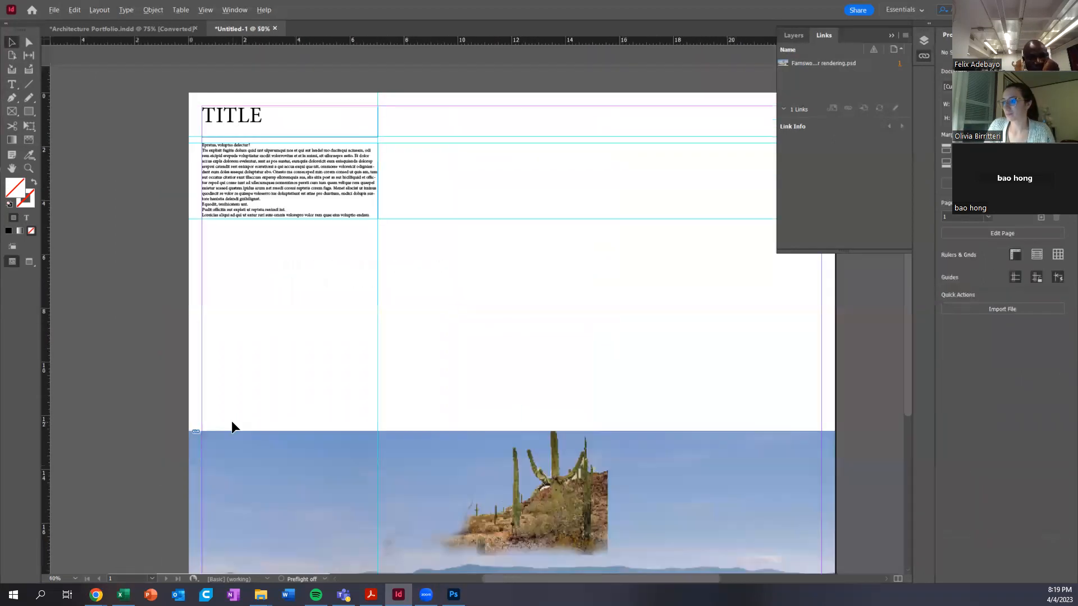
mouse_move(485, 311)
mouse_down()
mouse_move(428, 335)
mouse_move(490, 332)
mouse_up()
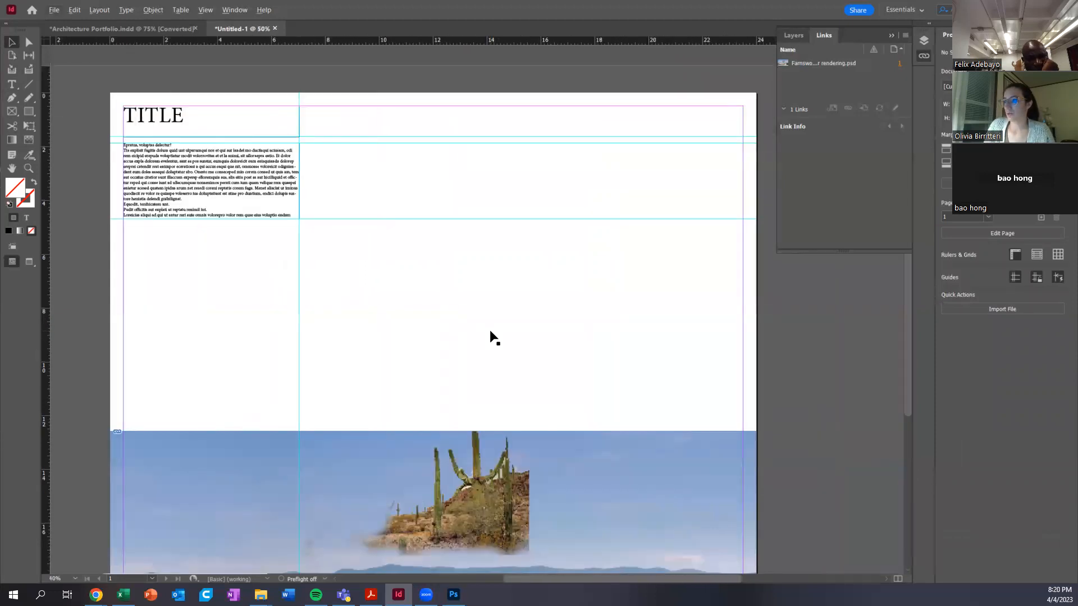
click(54, 10)
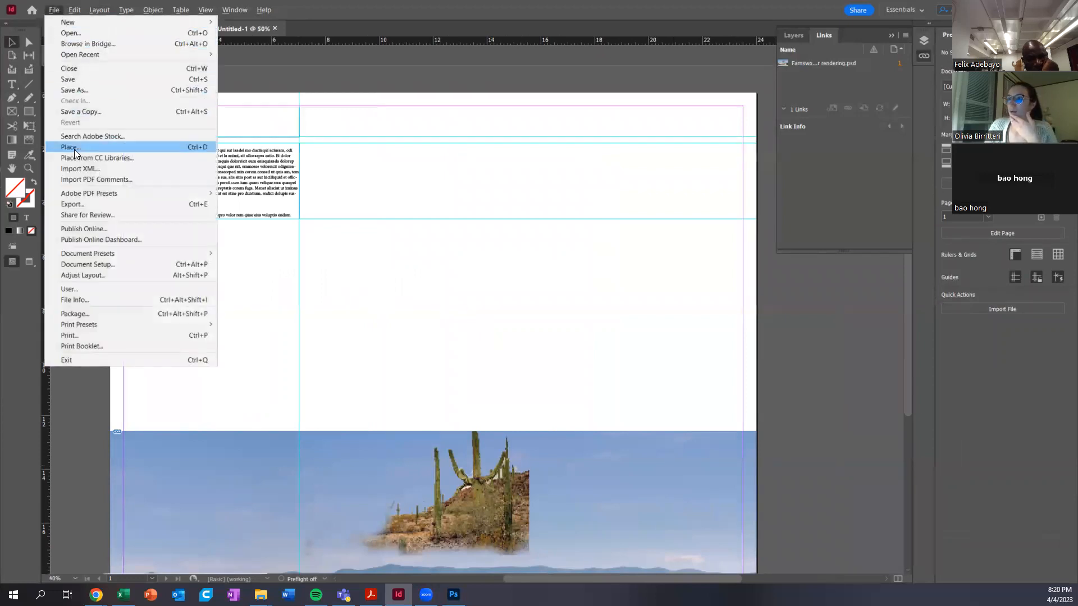
click(456, 337)
click(54, 10)
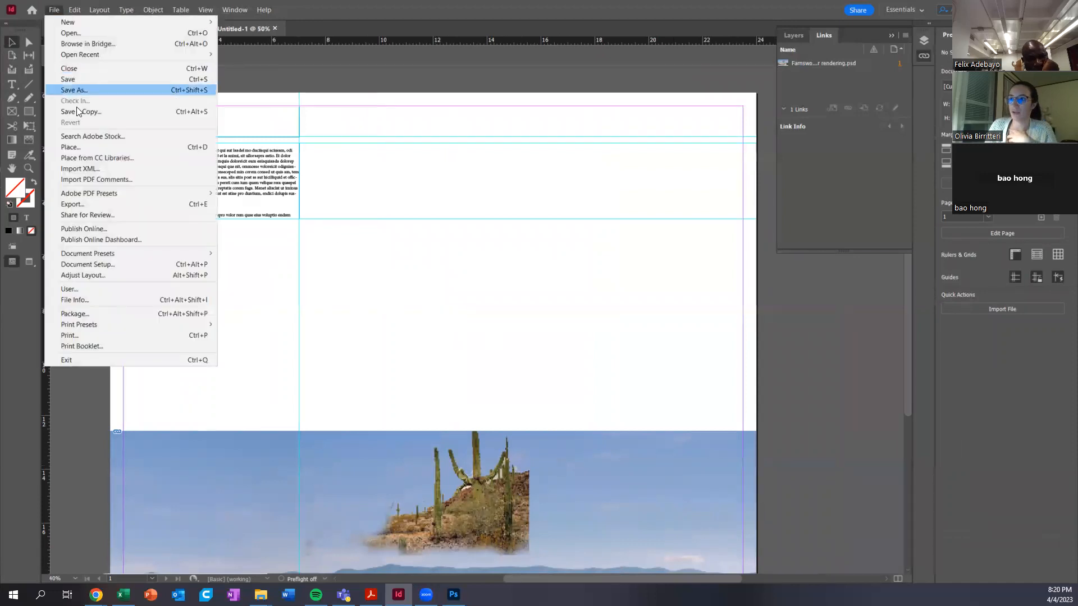
click(76, 150)
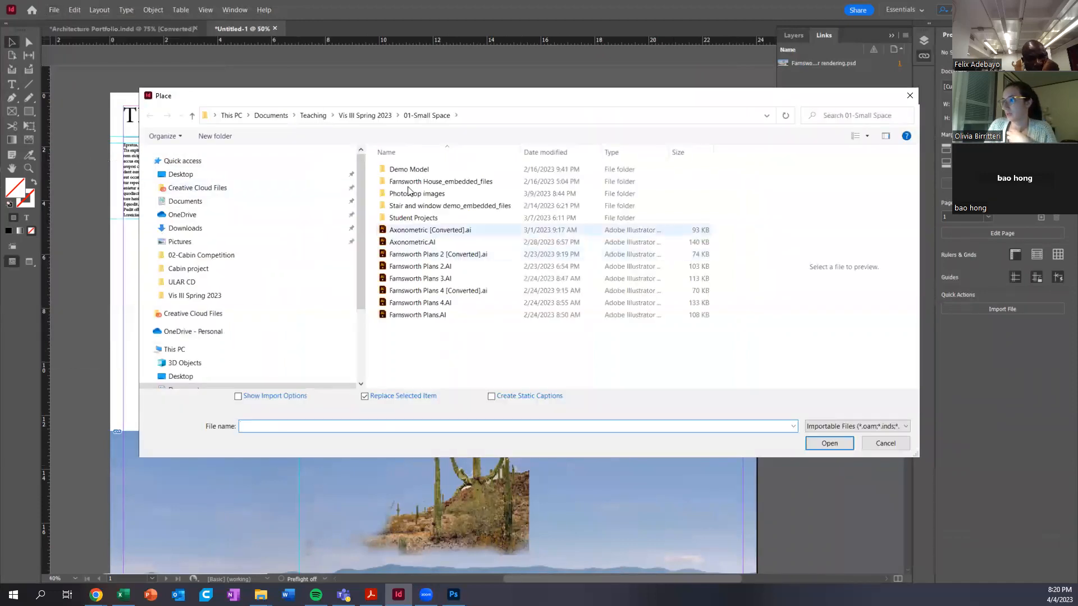
click(370, 117)
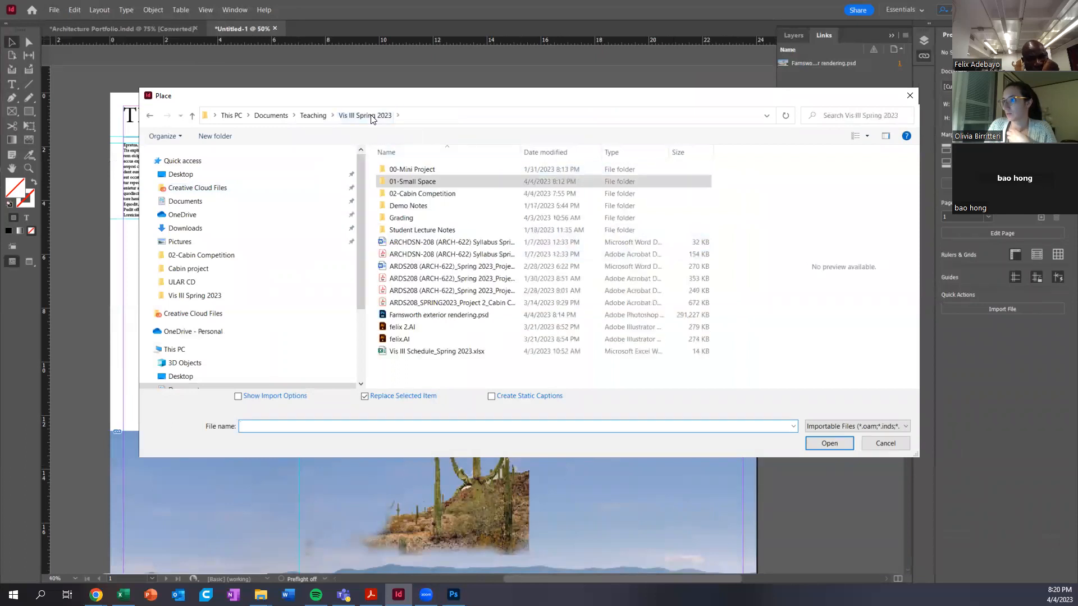
click(422, 172)
double_click(442, 168)
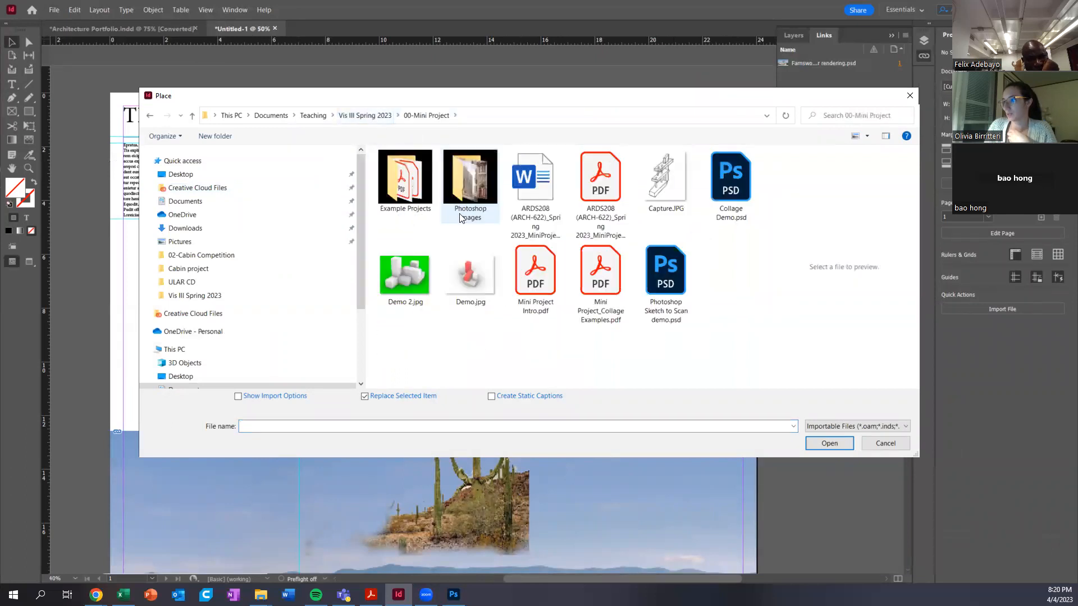
click(465, 287)
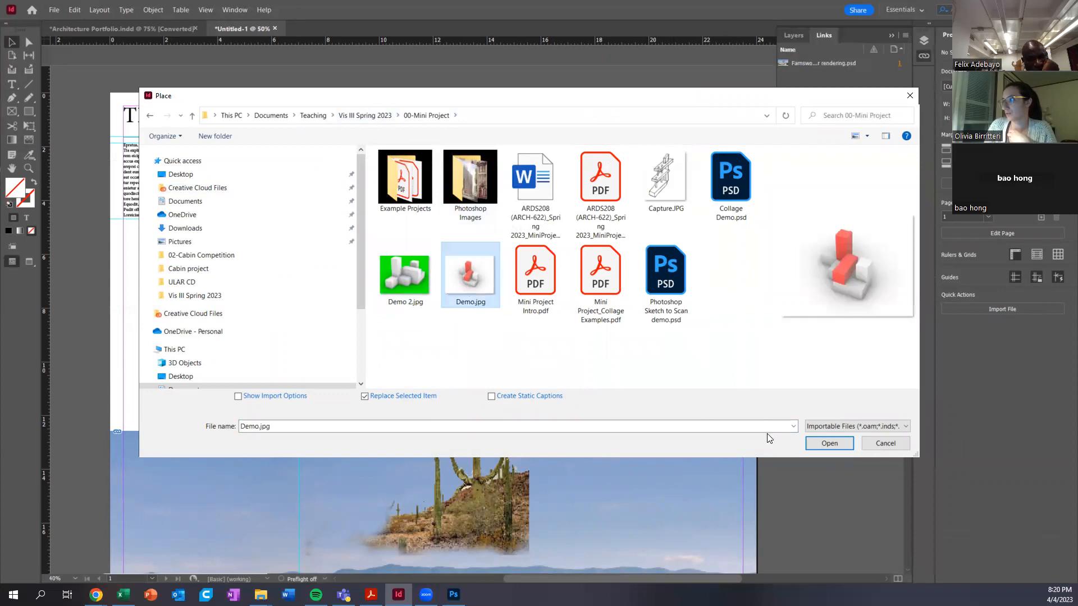
click(831, 444)
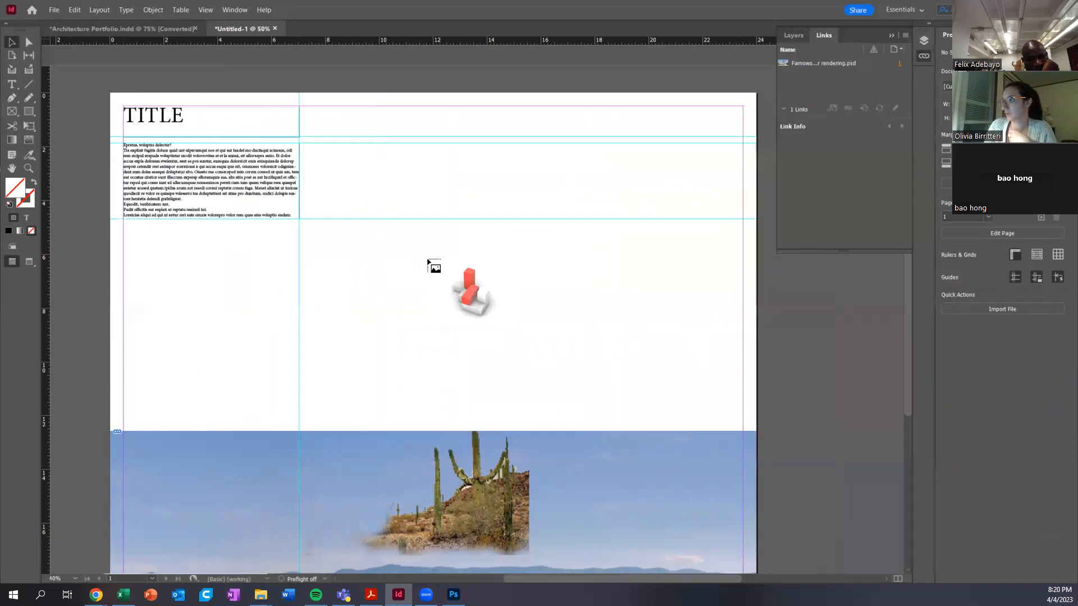
drag(320, 144, 415, 228)
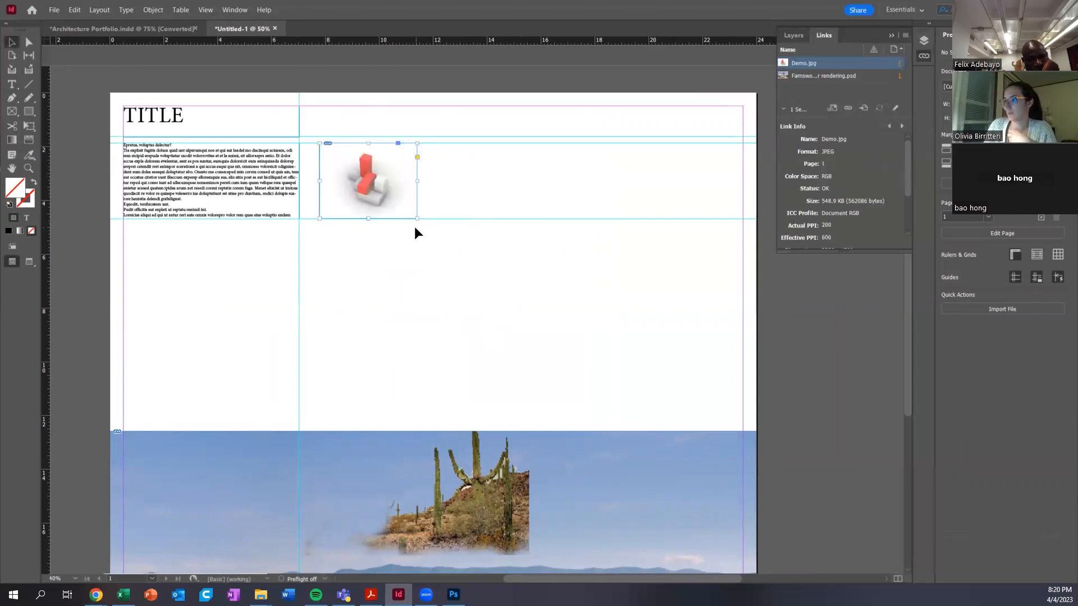
- Move the Demo.jpg image straight down into the blank area above the rendering
click(111, 59)
drag(341, 182, 338, 319)
click(566, 321)
- Place Demo 2.jpg beside the first demo image, aligned with it and matching its size at 33% scale
click(54, 9)
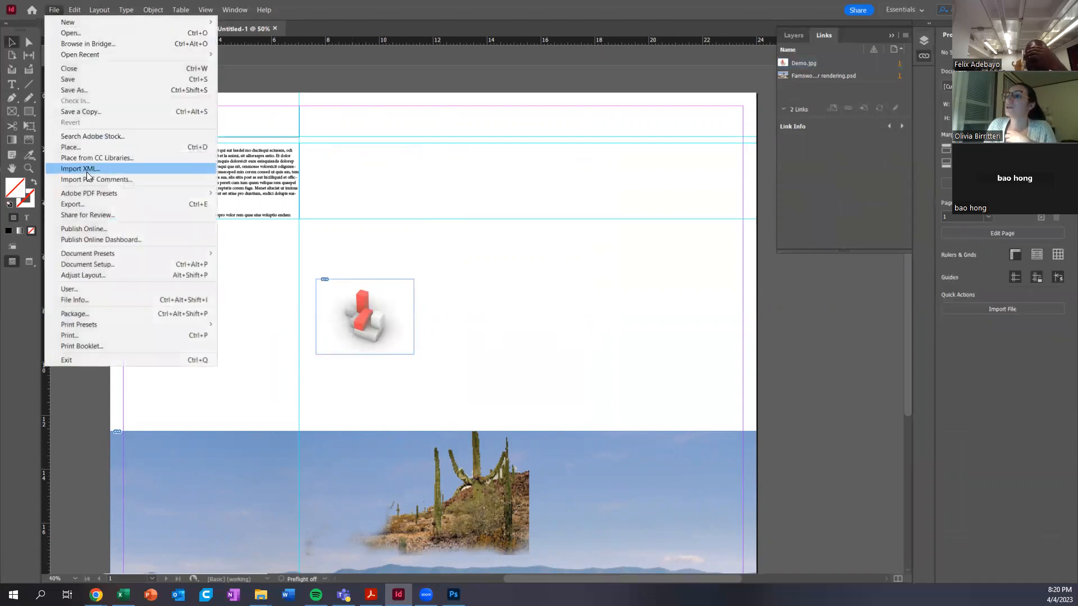
click(71, 147)
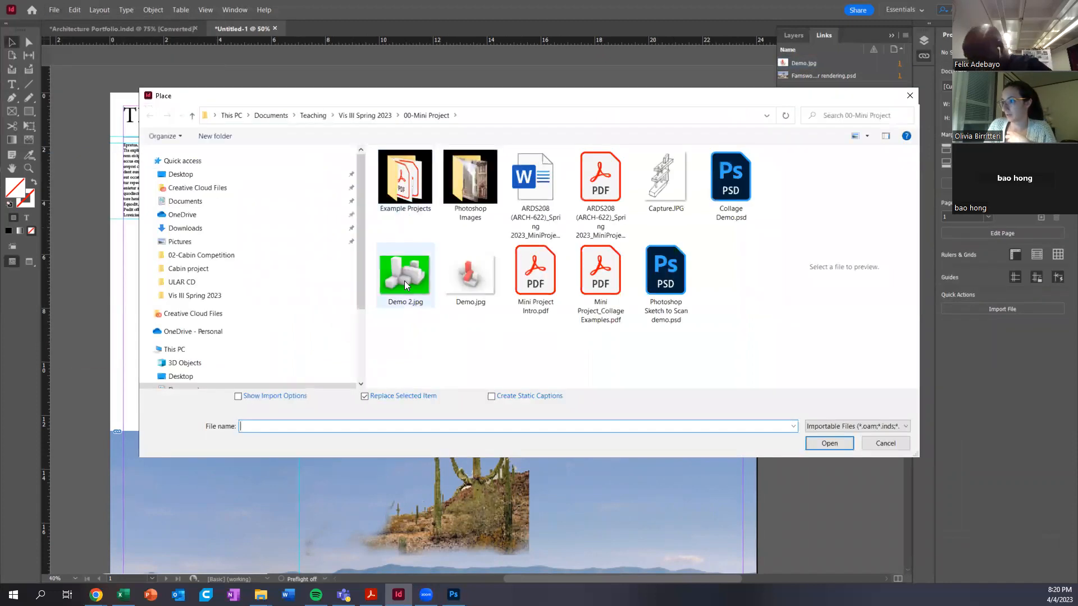
click(404, 275)
click(827, 443)
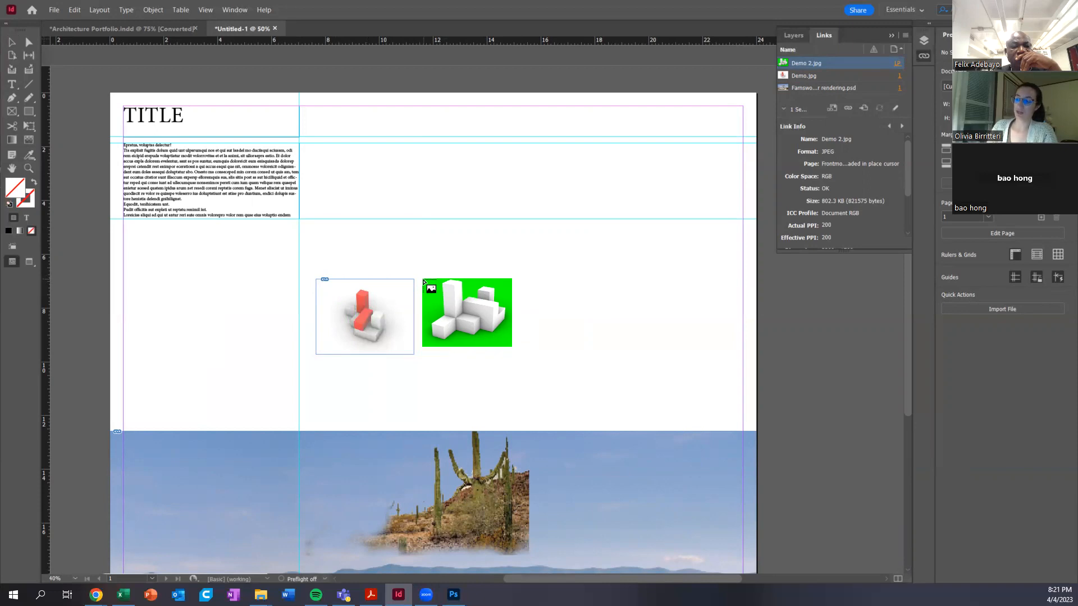
drag(424, 281, 457, 316)
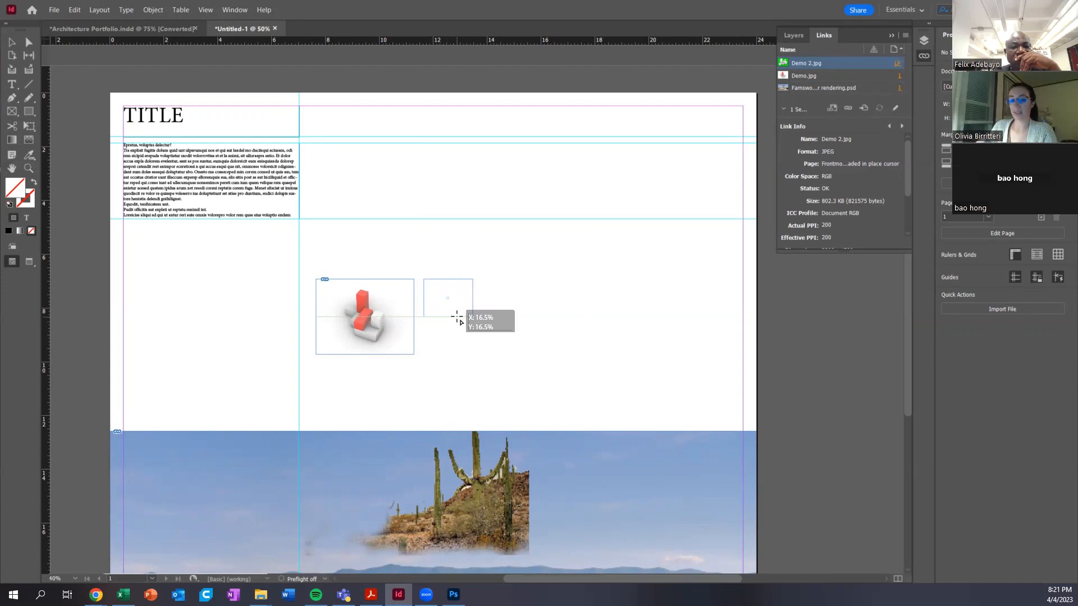
mouse_move(457, 317)
mouse_down()
mouse_move(442, 296)
mouse_move(455, 317)
mouse_up()
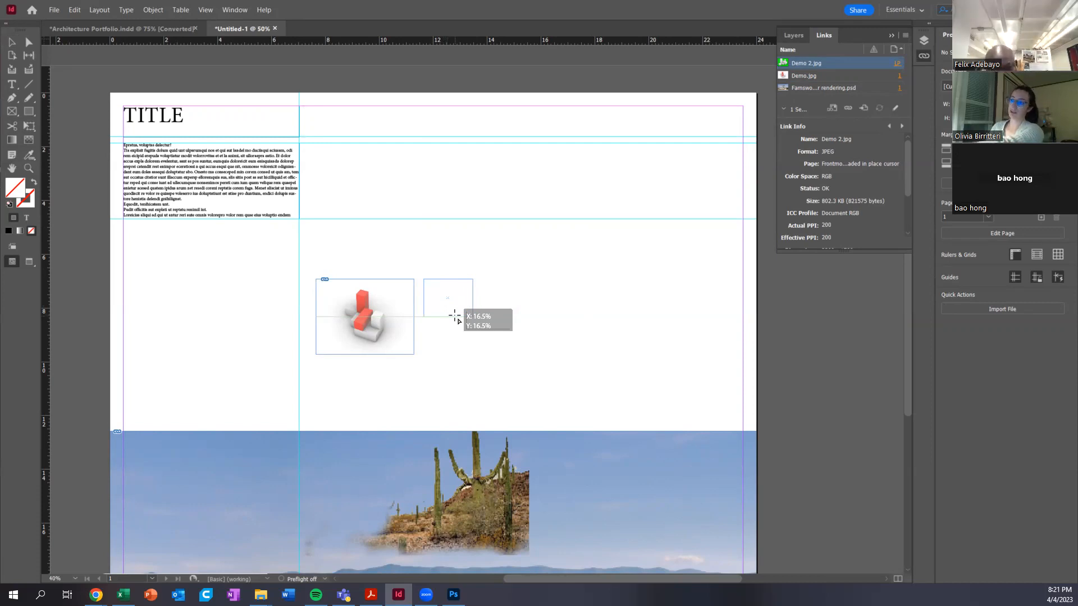
mouse_move(455, 317)
mouse_down()
mouse_move(471, 316)
mouse_move(459, 316)
mouse_up()
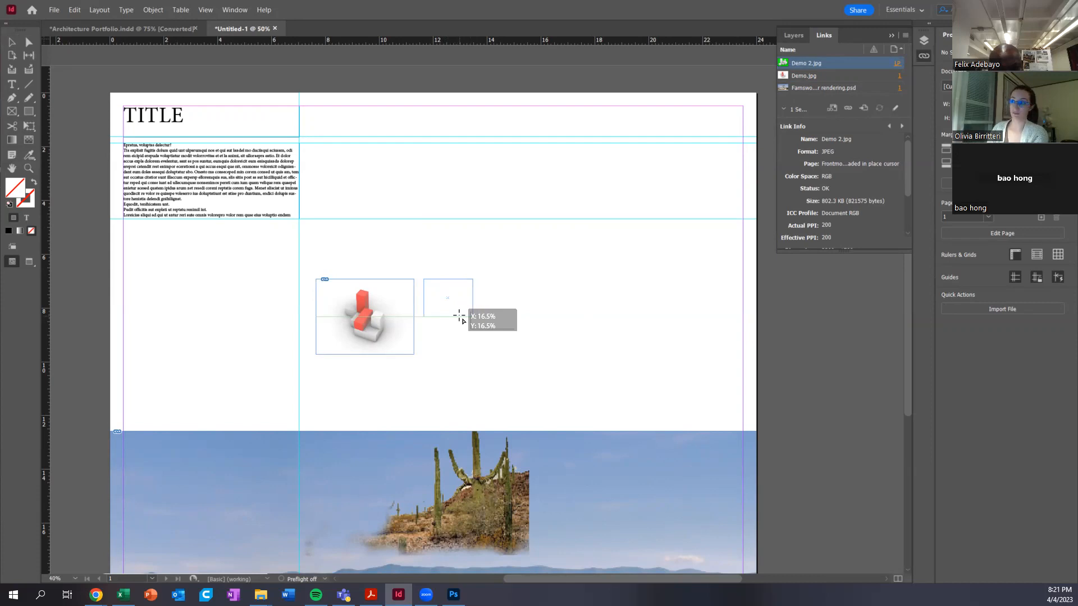
drag(459, 316, 469, 353)
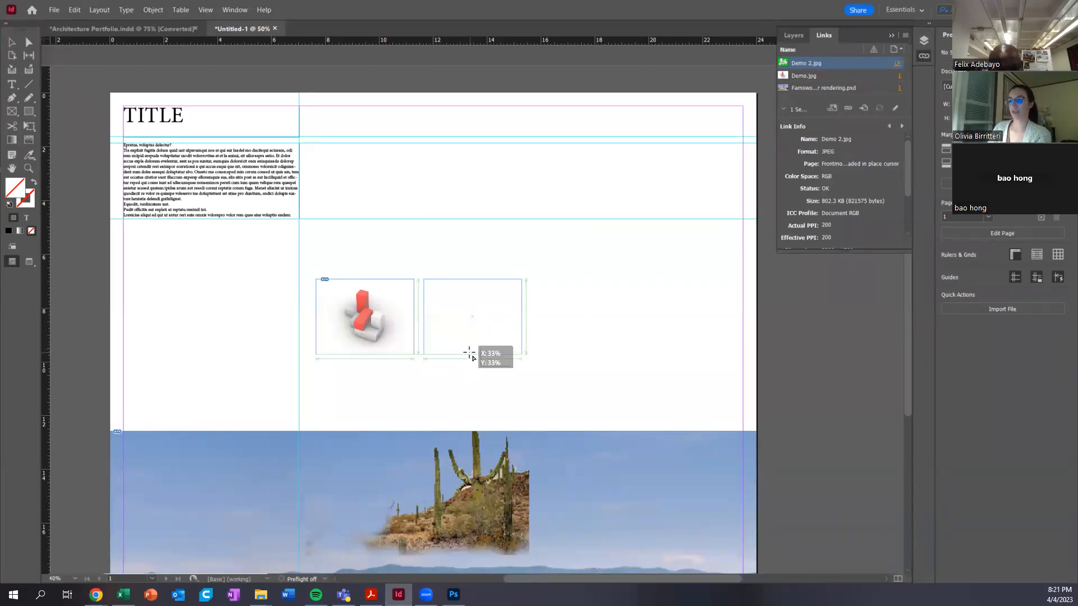
drag(470, 353, 470, 354)
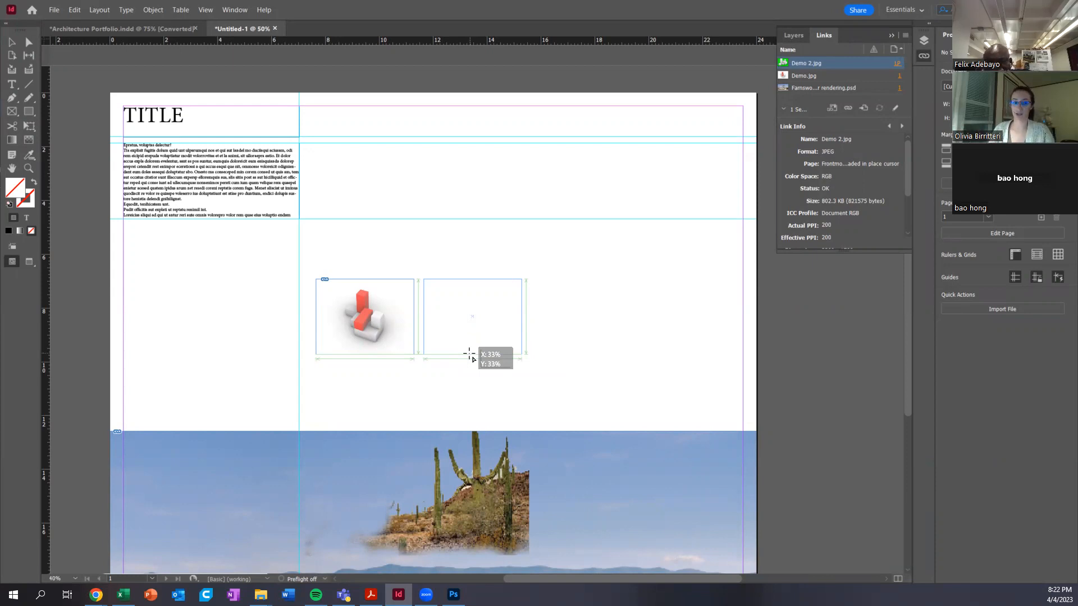
drag(469, 354, 469, 354)
click(479, 385)
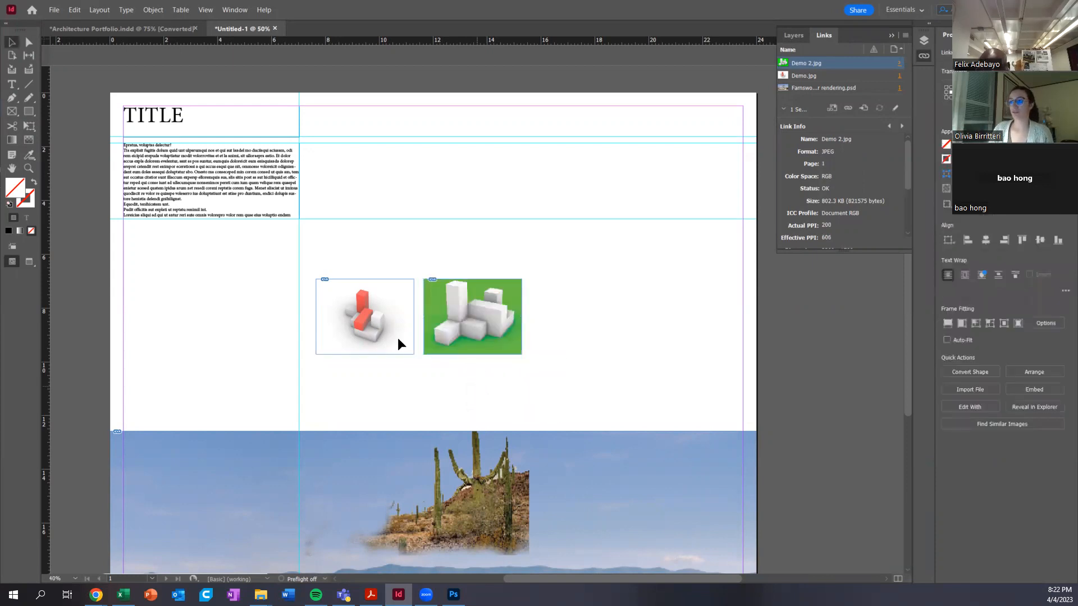
- Move both demo images together up between the horizontal guides, level with the body text
click(400, 325)
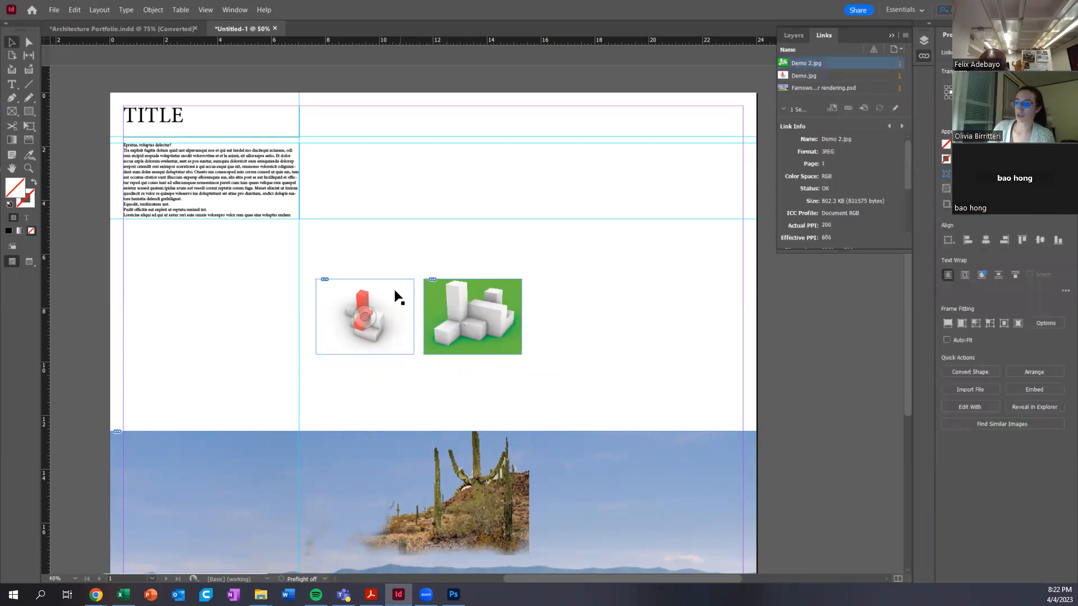
click(361, 274)
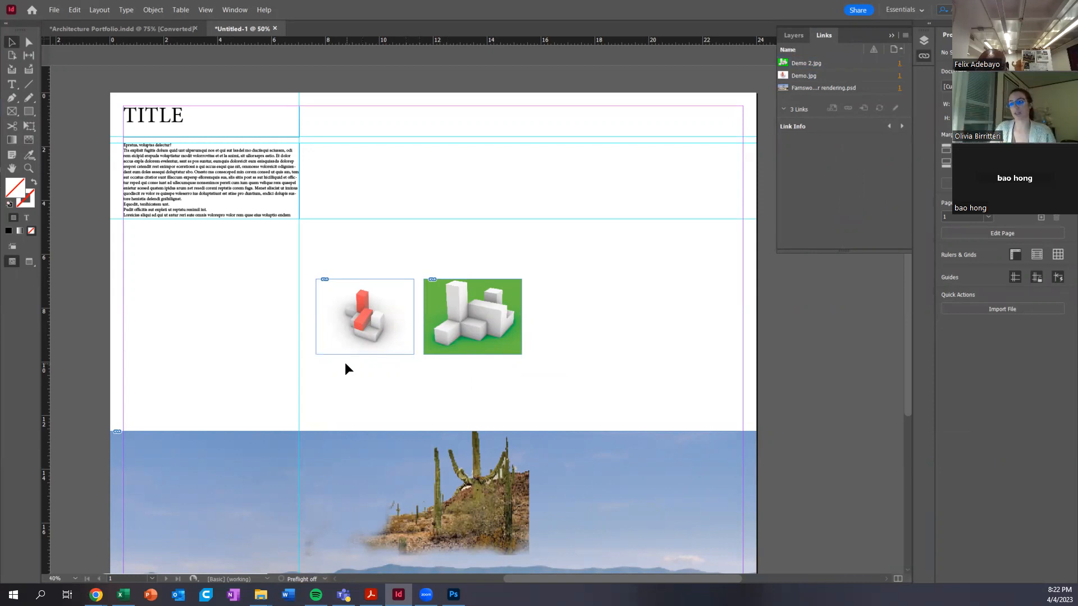
drag(389, 316, 397, 212)
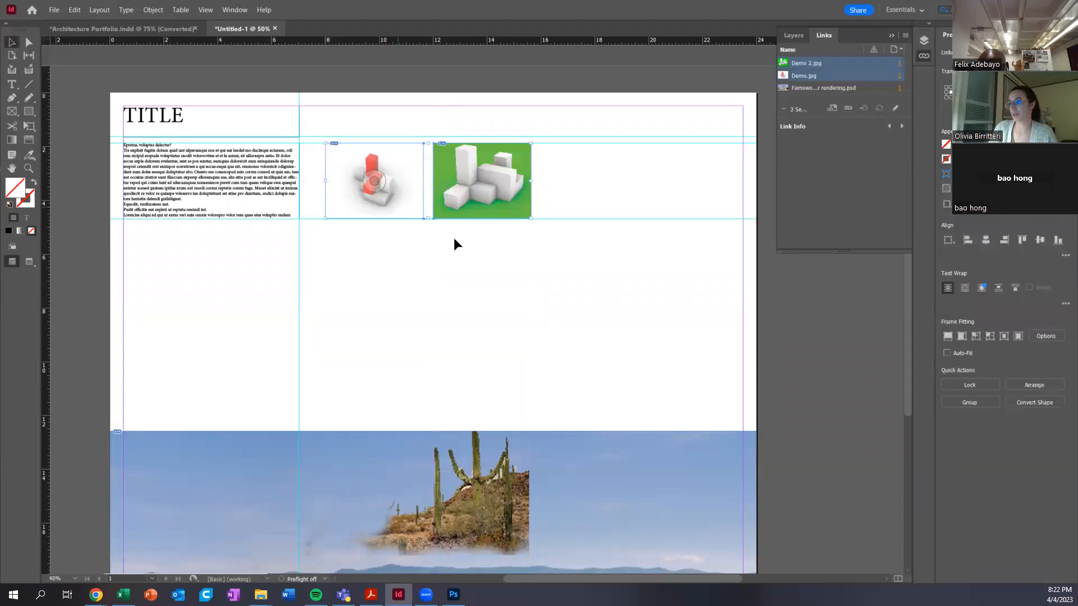
click(494, 301)
key(ctrl+minus)
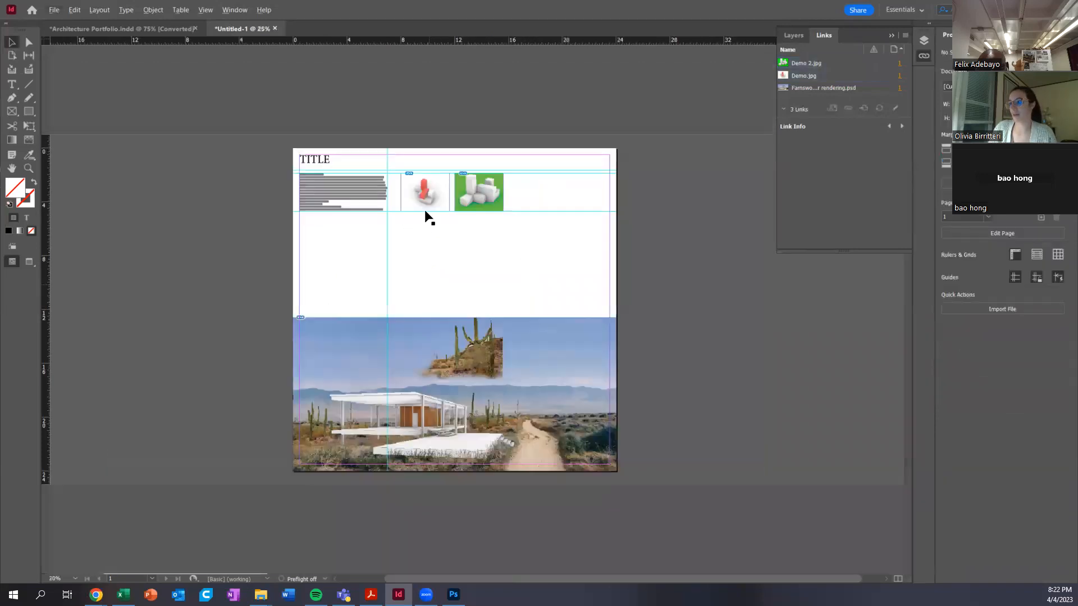
scroll(533, 191, up, 2)
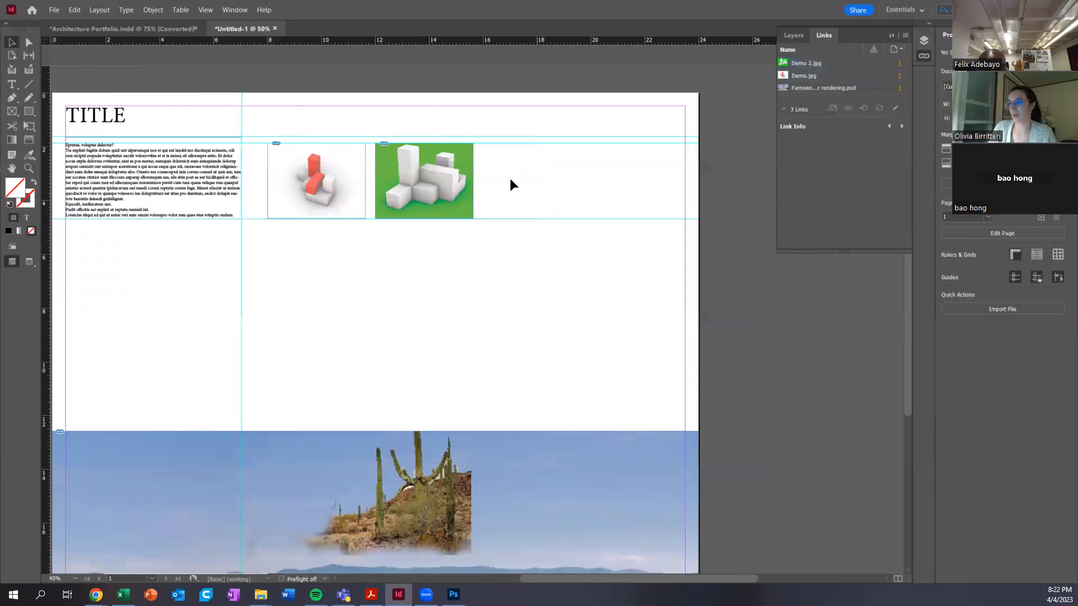
key(ctrl+minus)
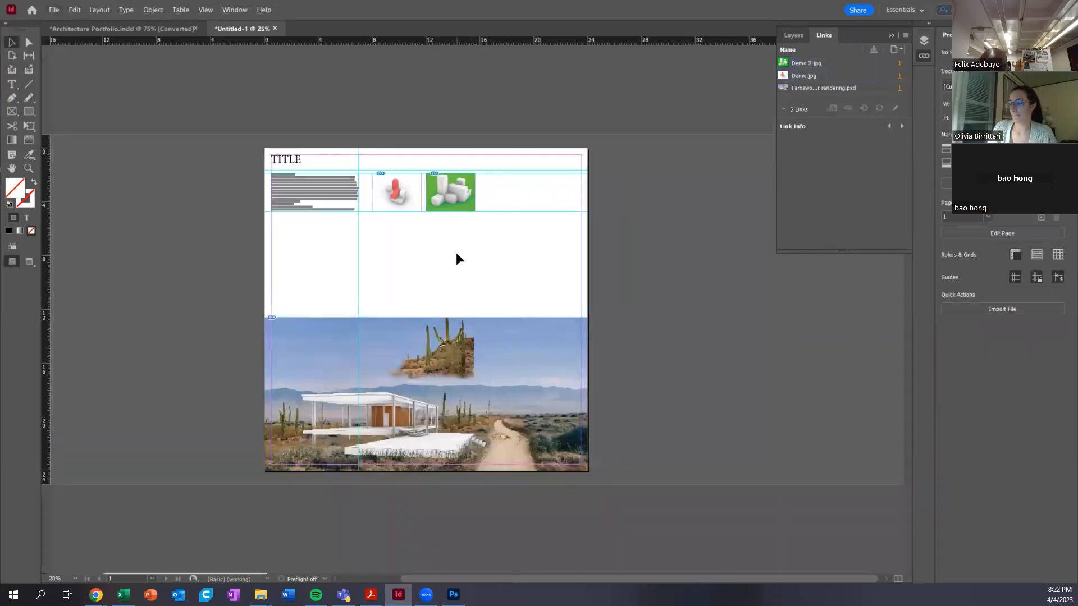
click(313, 338)
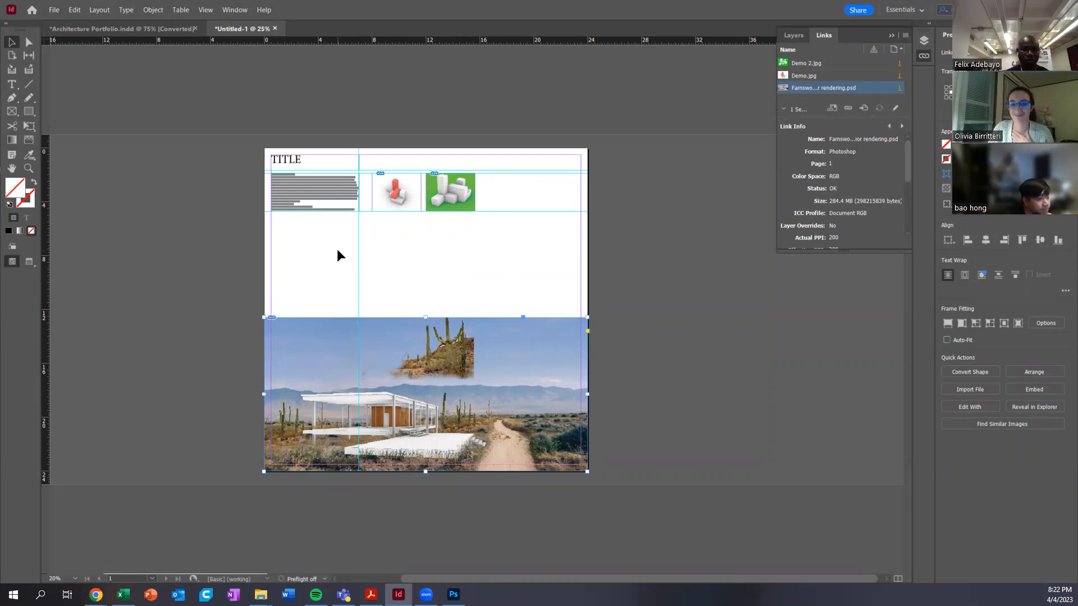
click(321, 267)
click(327, 327)
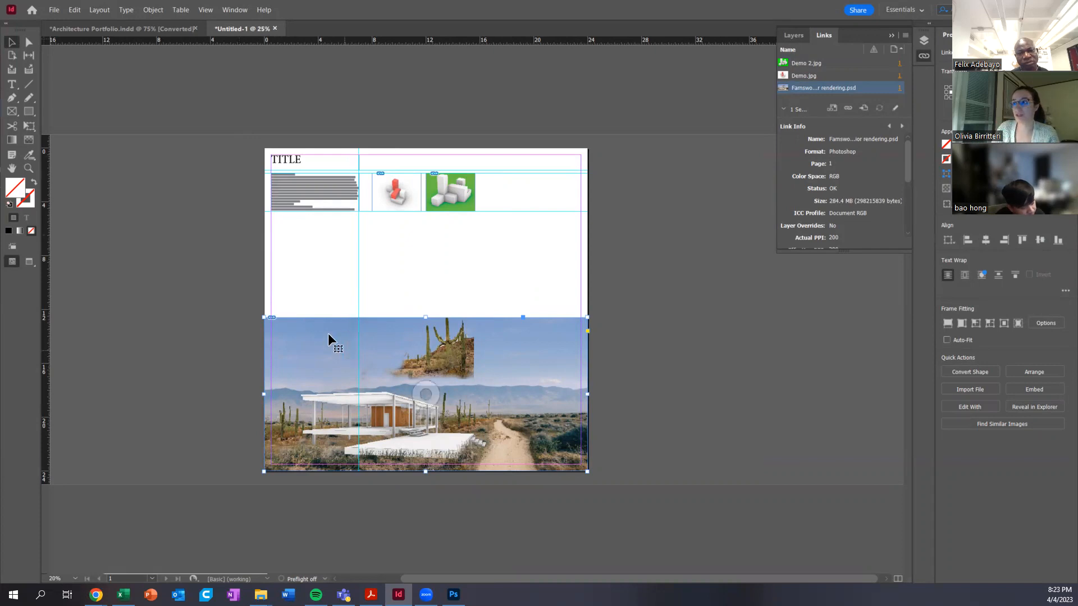
click(290, 276)
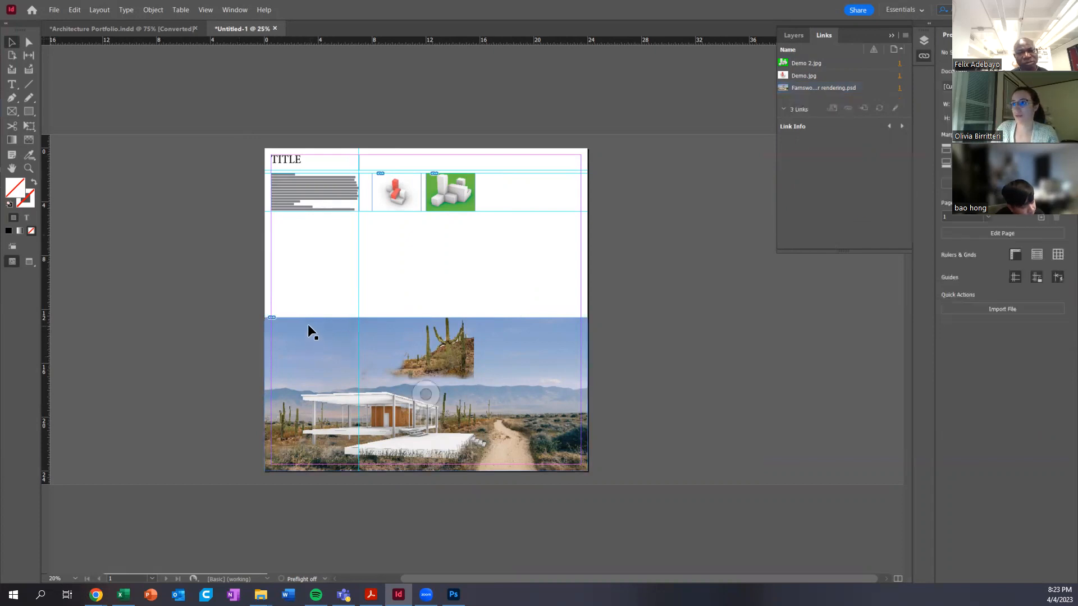
- Apply a Basic Feather effect to the Farnsworth rendering with a feather width of 1 in and Diffused corners
click(299, 336)
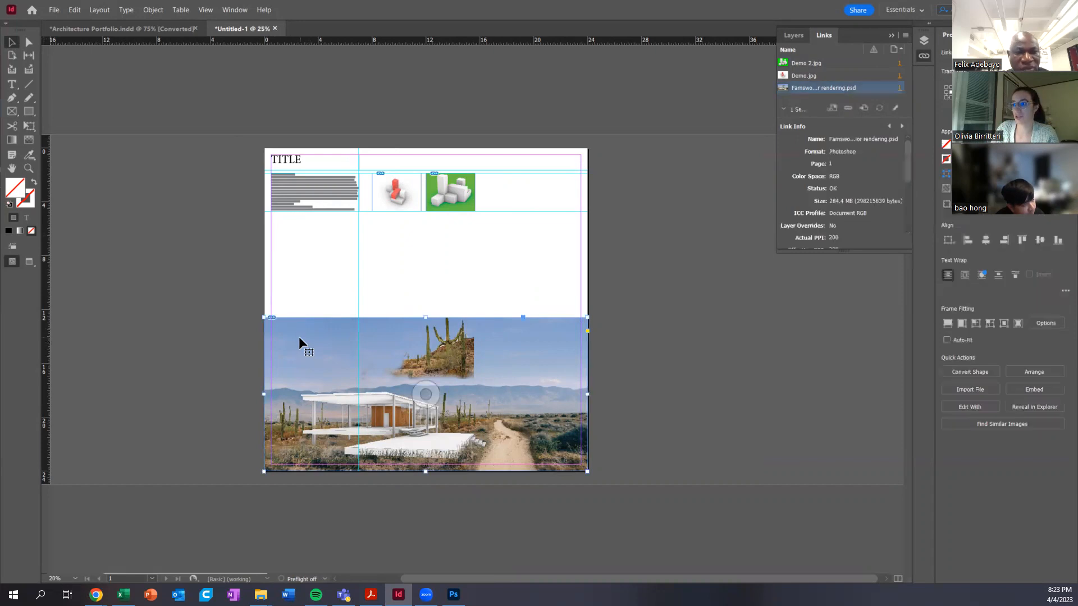
right_click(299, 336)
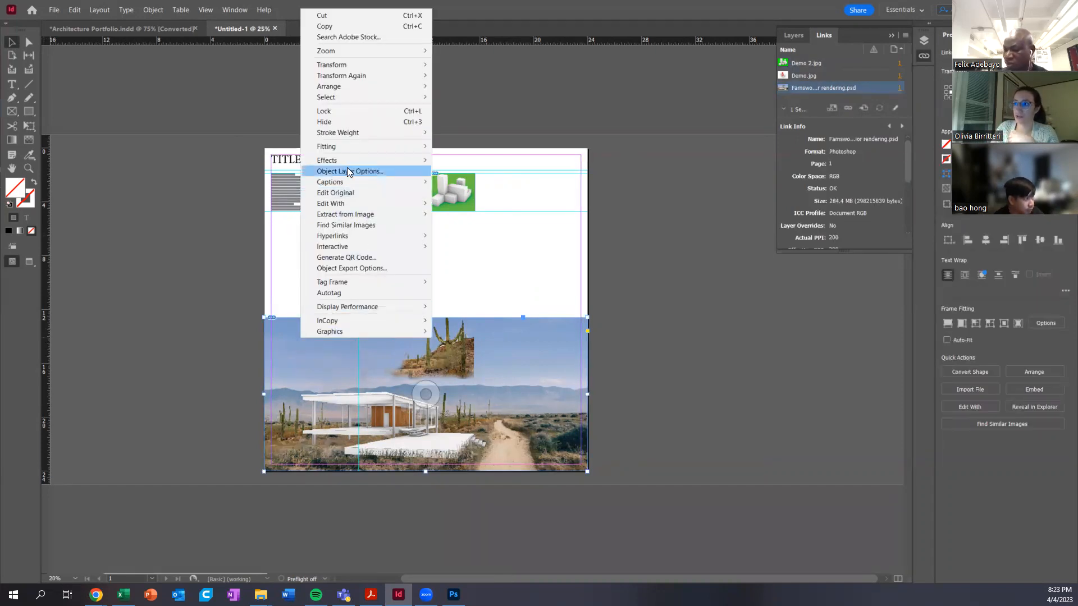
mouse_move(338, 161)
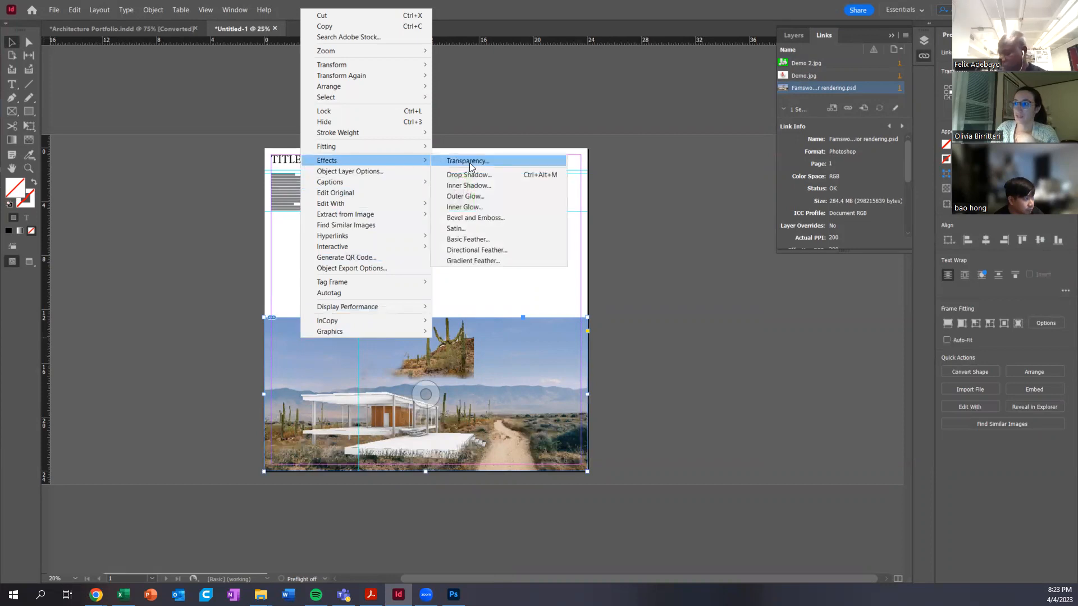
click(502, 241)
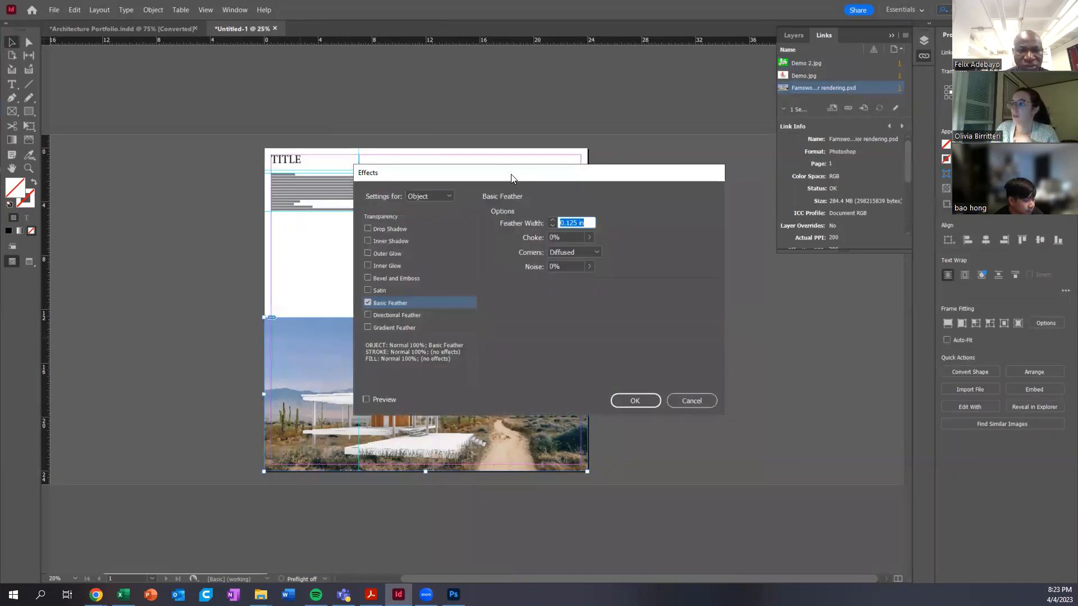
drag(512, 179, 522, 66)
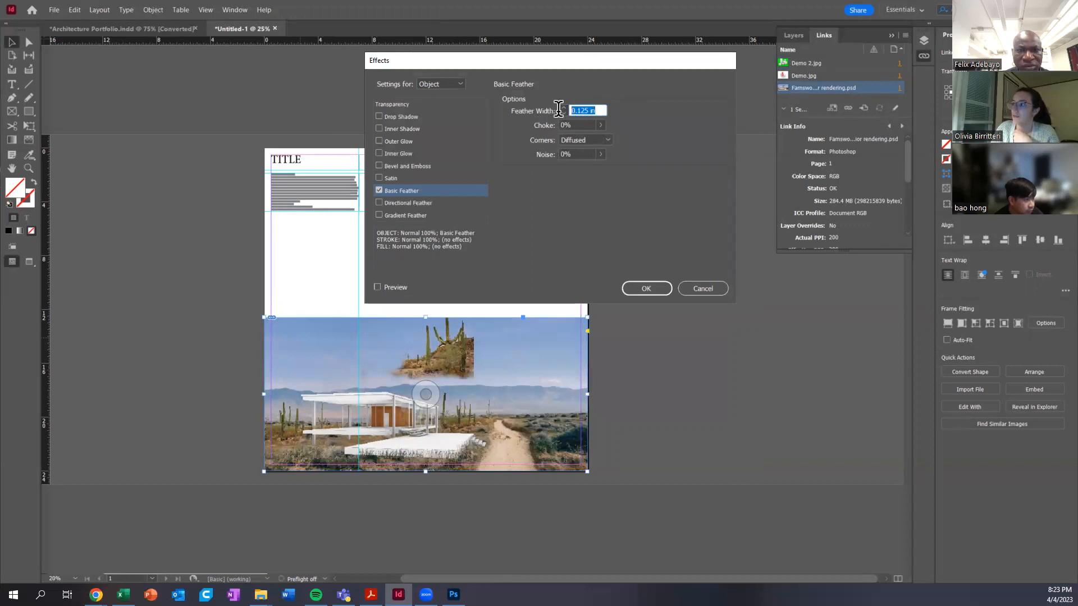
text(1)
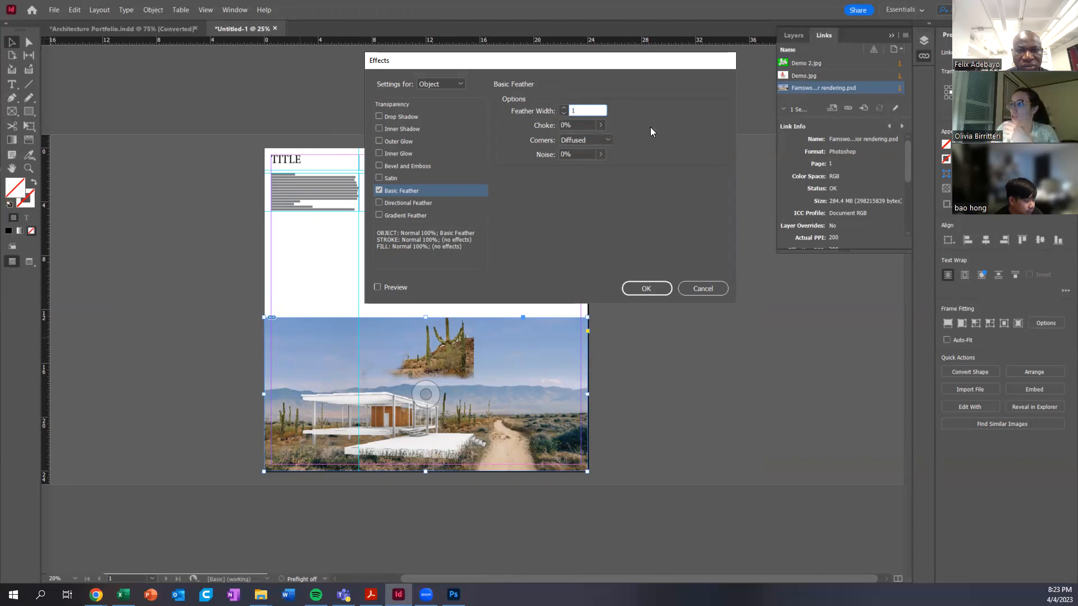
click(607, 140)
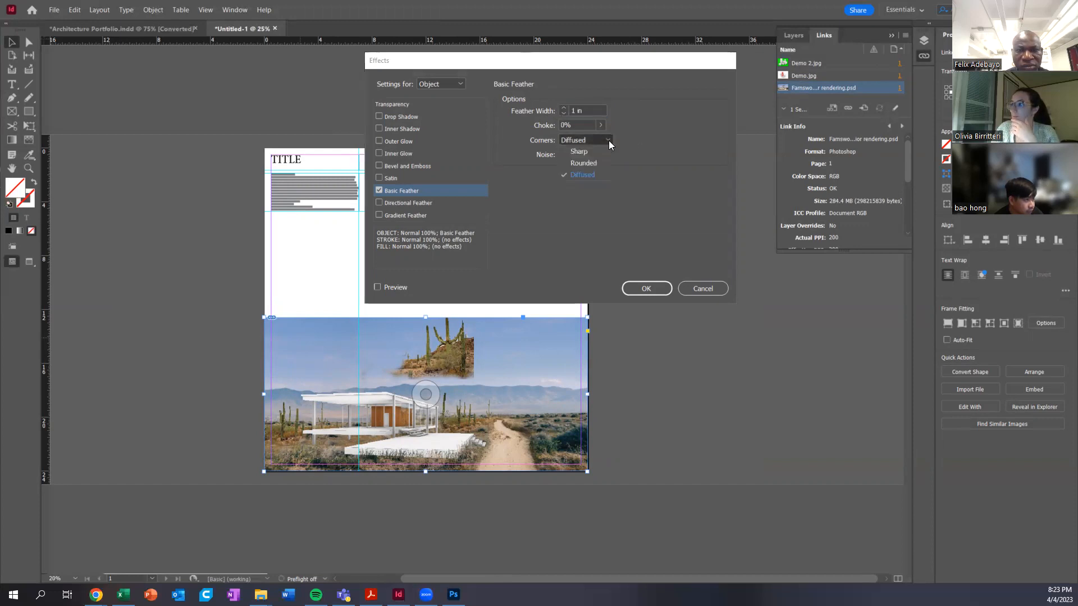
click(607, 141)
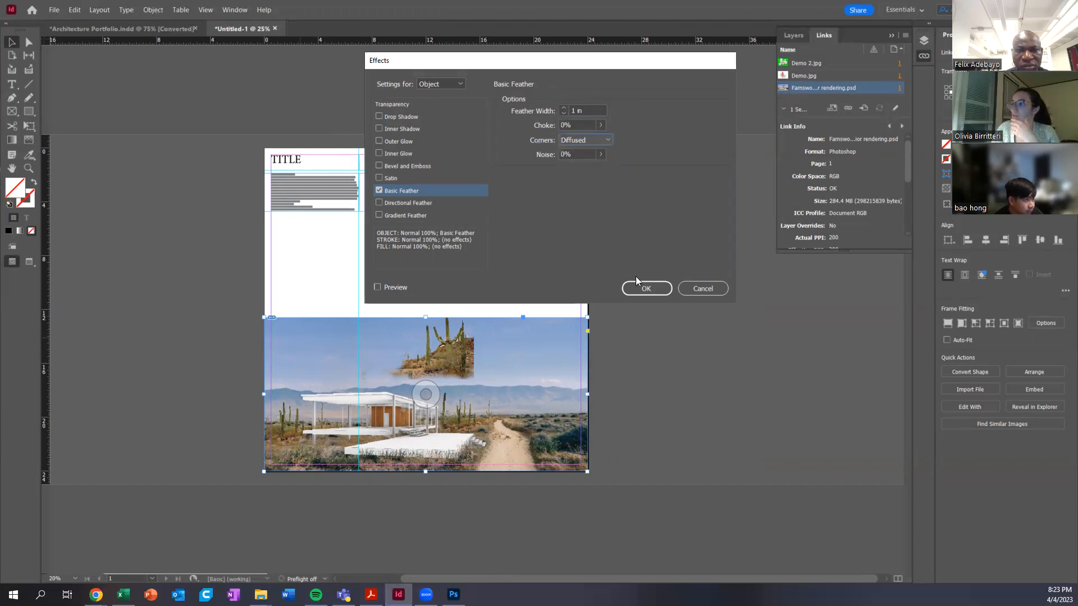
click(647, 289)
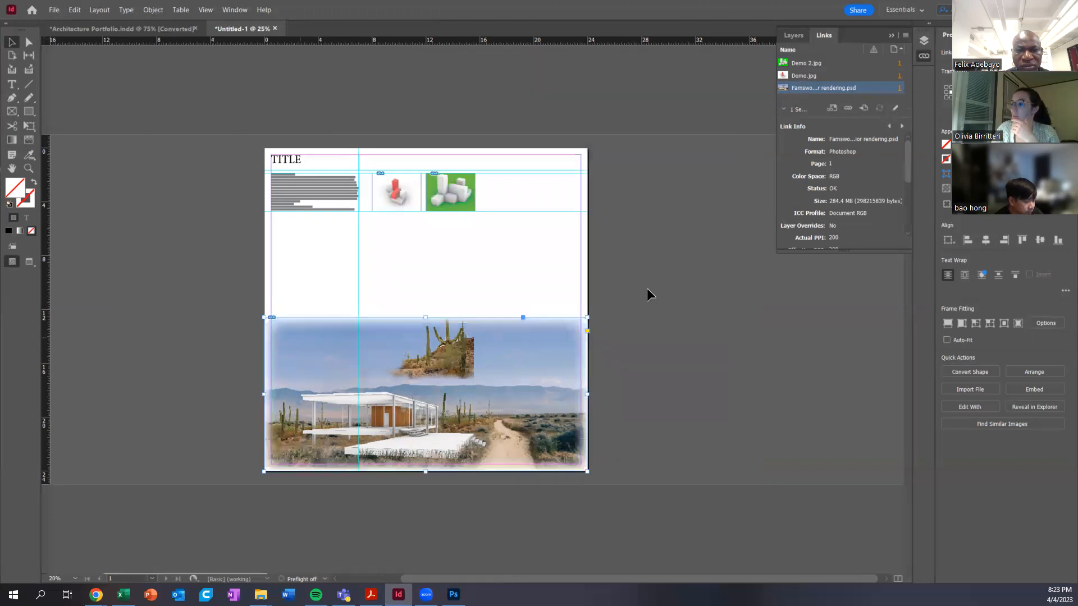
click(675, 336)
scroll(281, 377, up, 1)
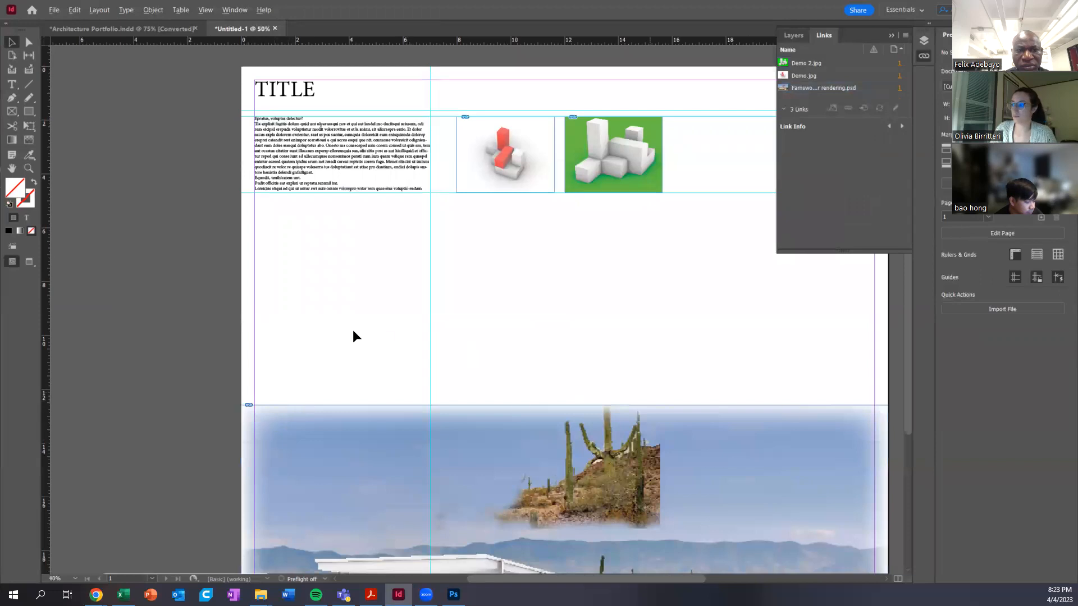
key(ctrl+minus)
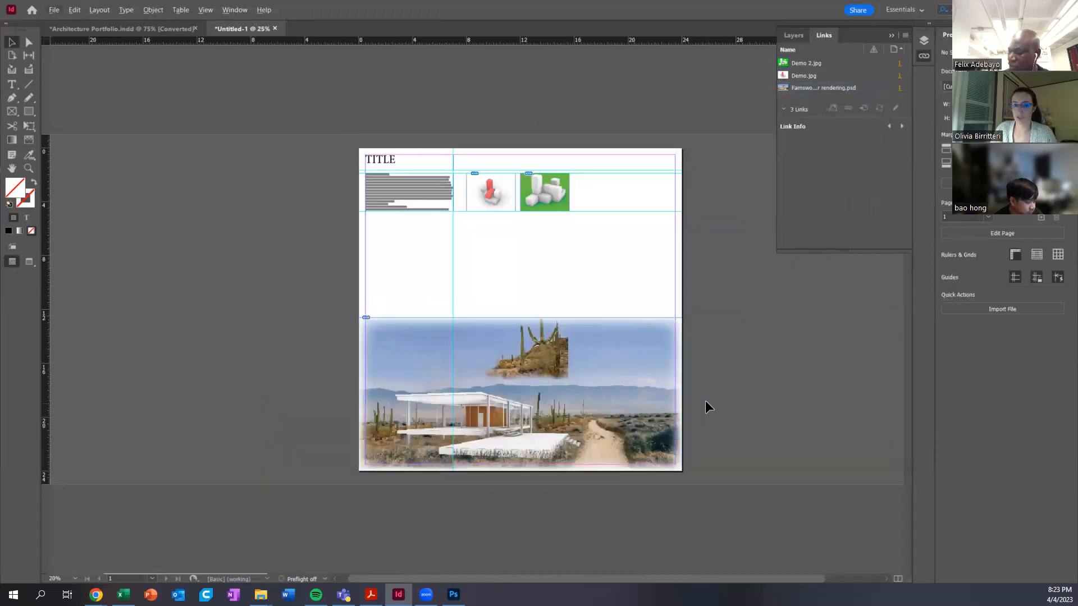
- Apply a Basic Feather effect with a feather width of 2 in to the rendering's edges
click(417, 416)
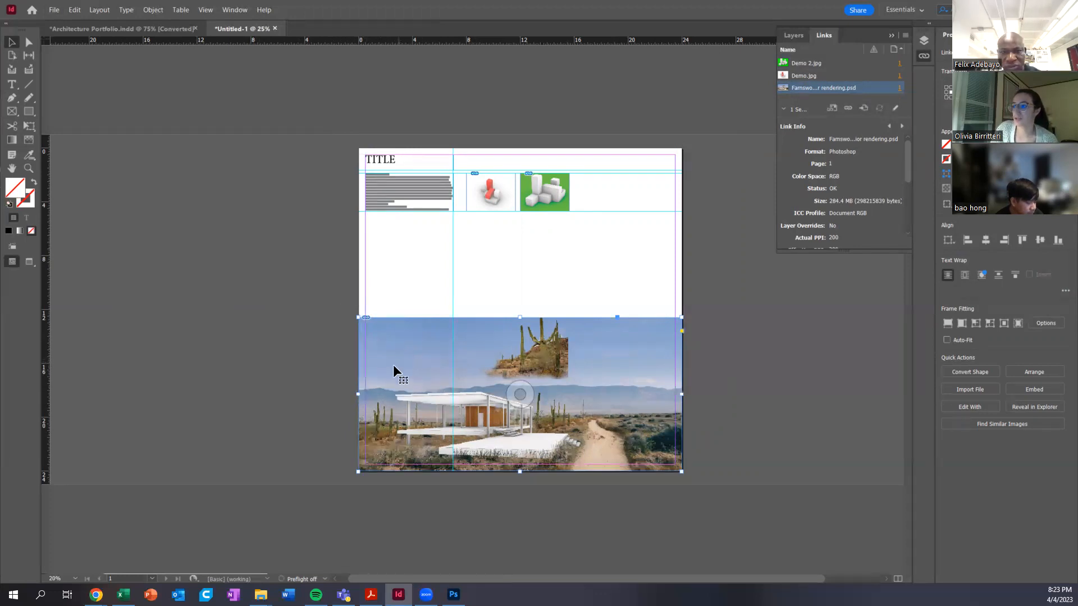
click(308, 329)
click(434, 367)
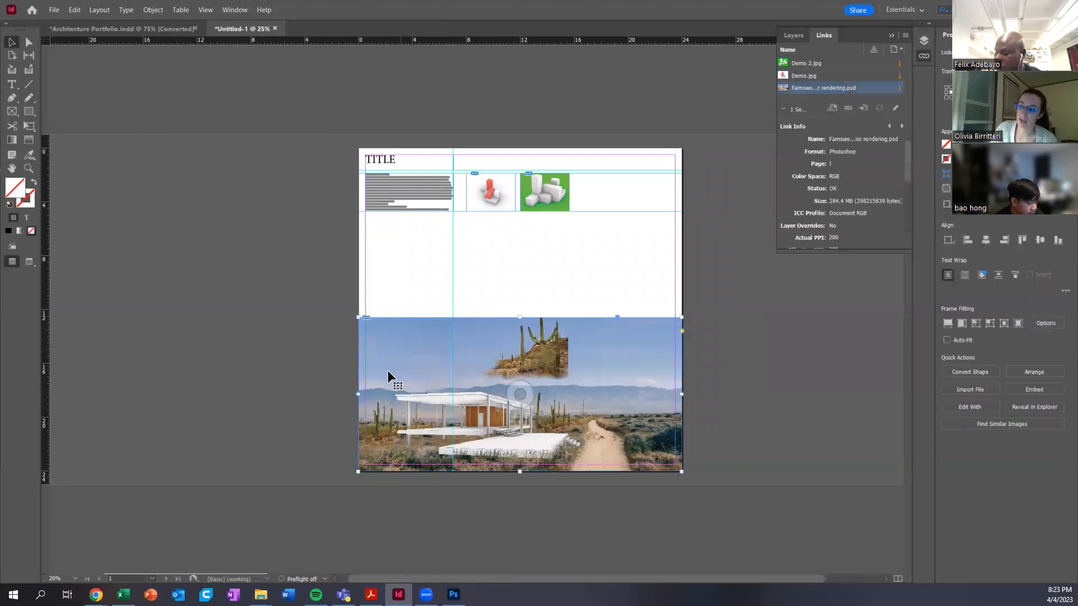
right_click(402, 356)
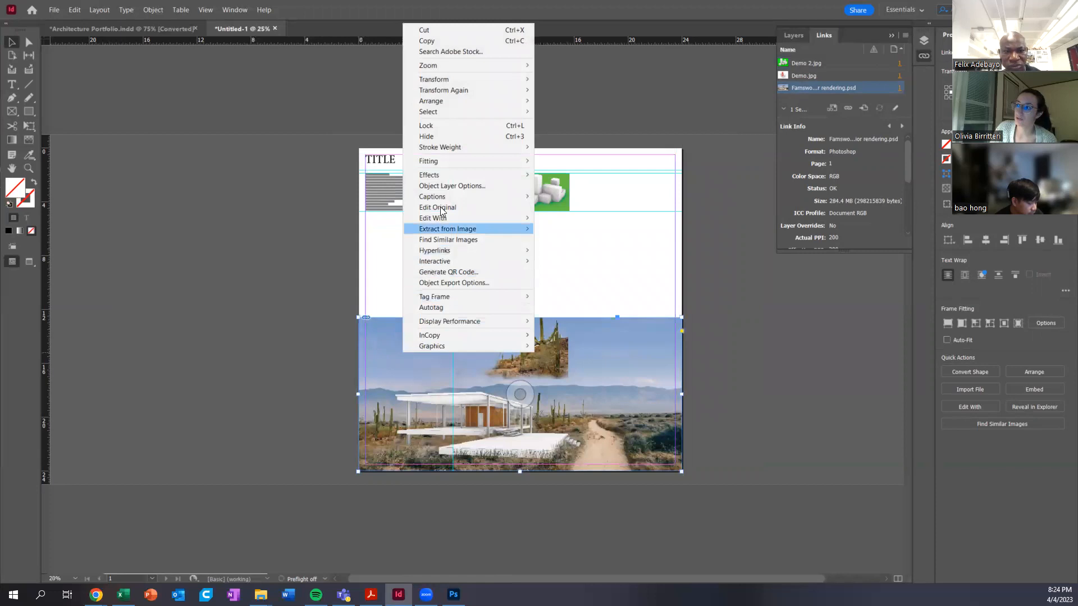
mouse_move(441, 178)
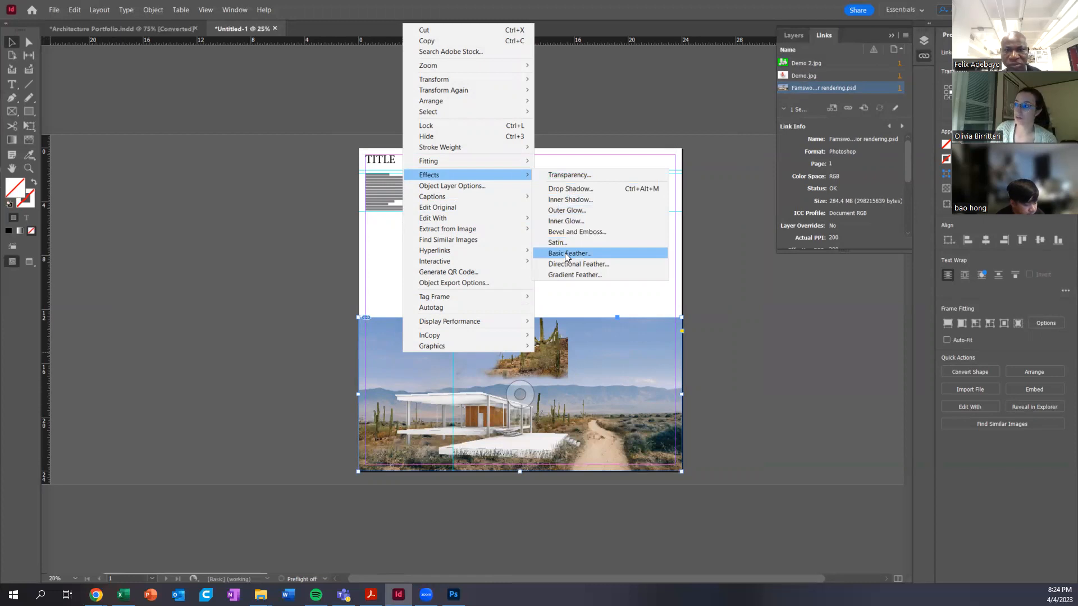
click(600, 254)
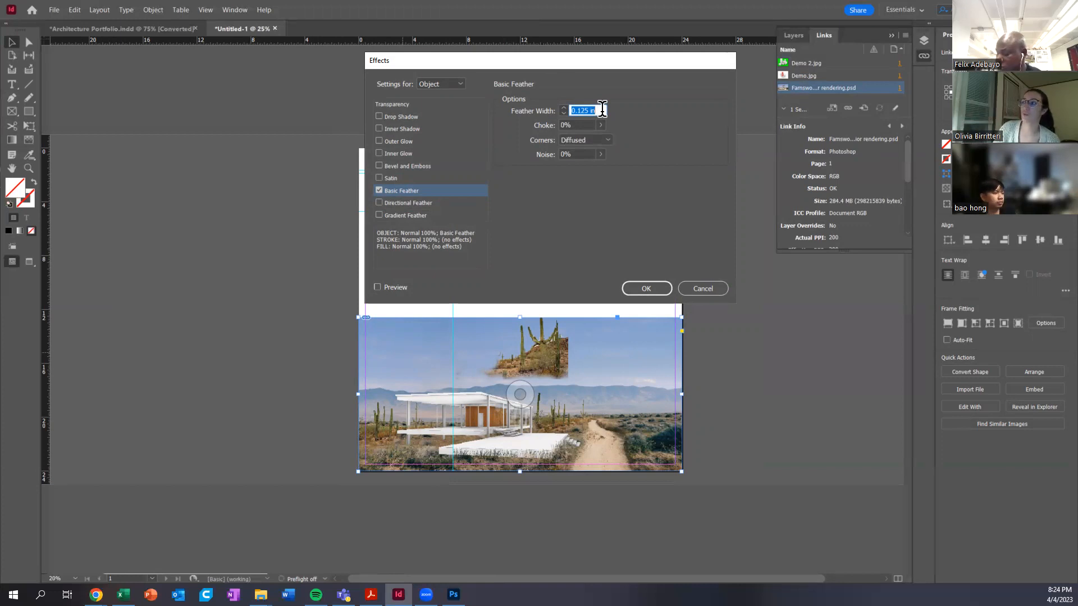
text(2)
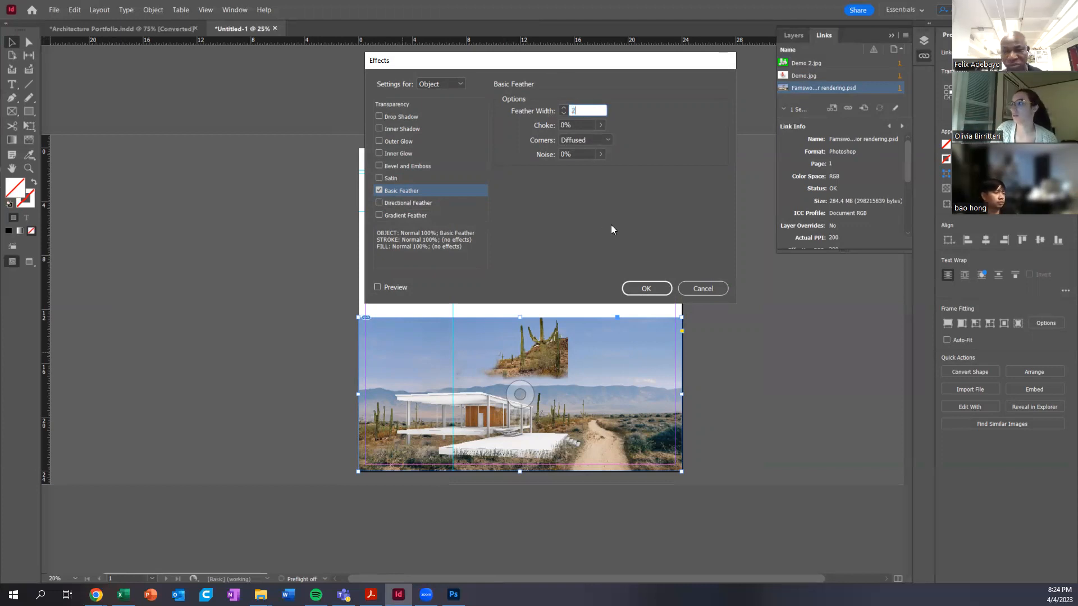
click(644, 289)
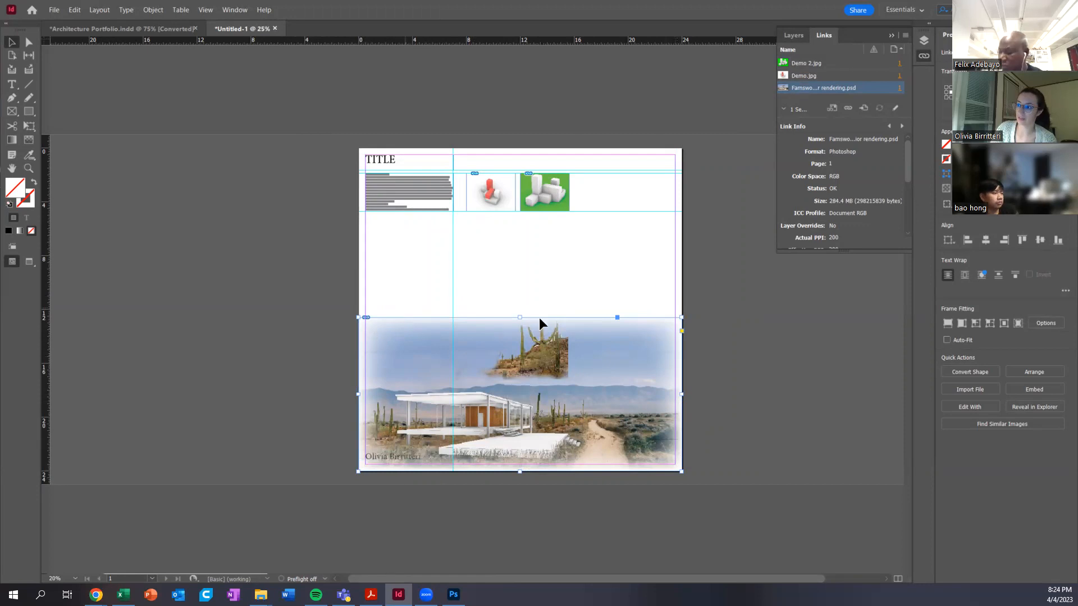
- Move both demo images onto the pasteboard beside the page, and move the rendering straight up to the page's top edge
click(405, 269)
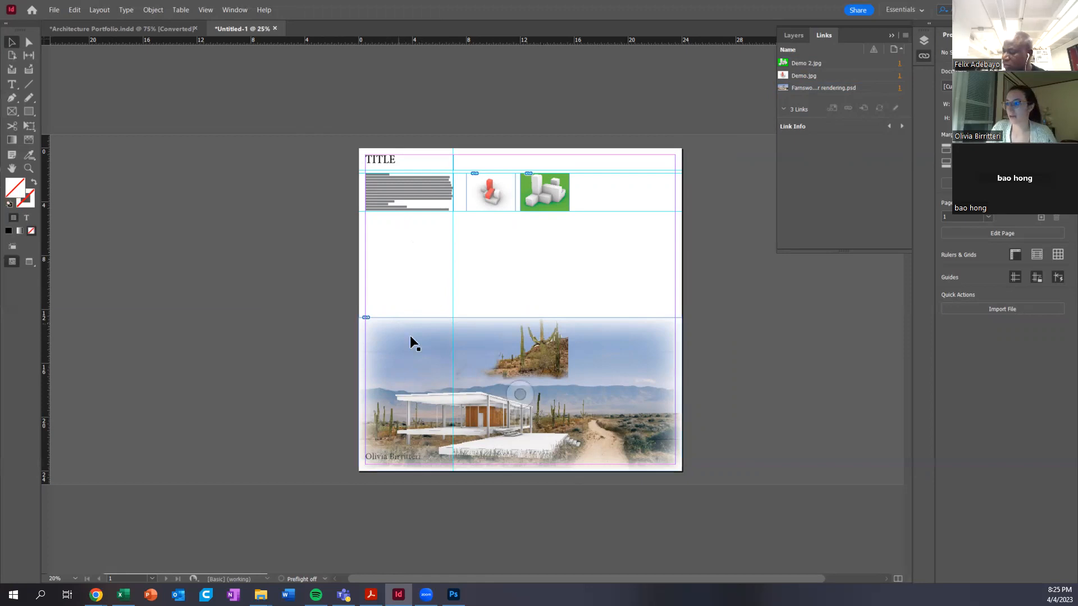
drag(615, 253, 725, 332)
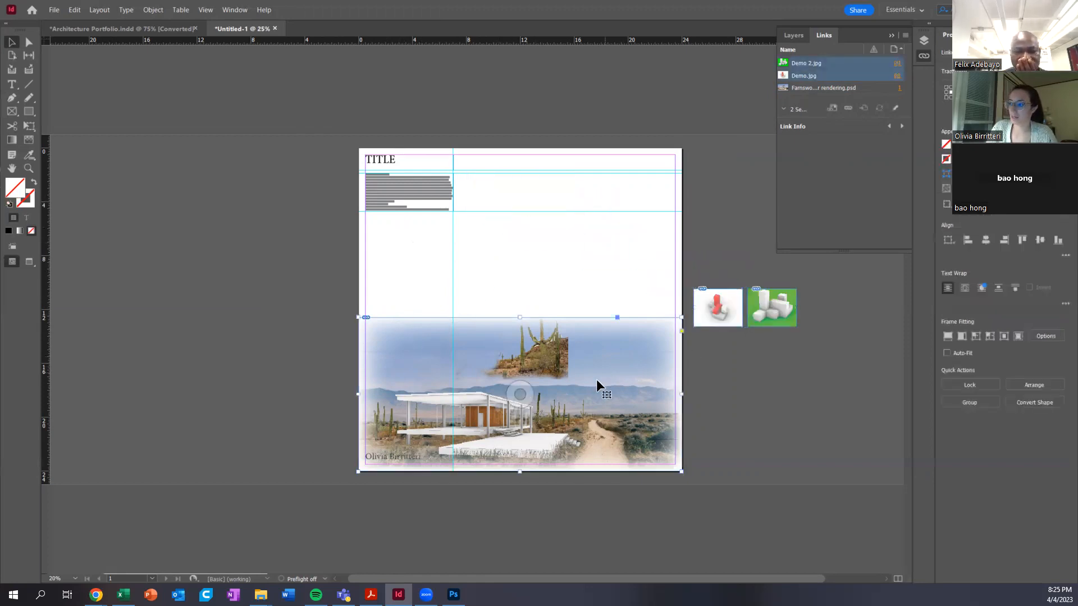
click(597, 380)
drag(487, 361, 486, 192)
click(500, 333)
- Bring the rendering to the front so it overlaps the title and body text
scroll(406, 208, up, 3)
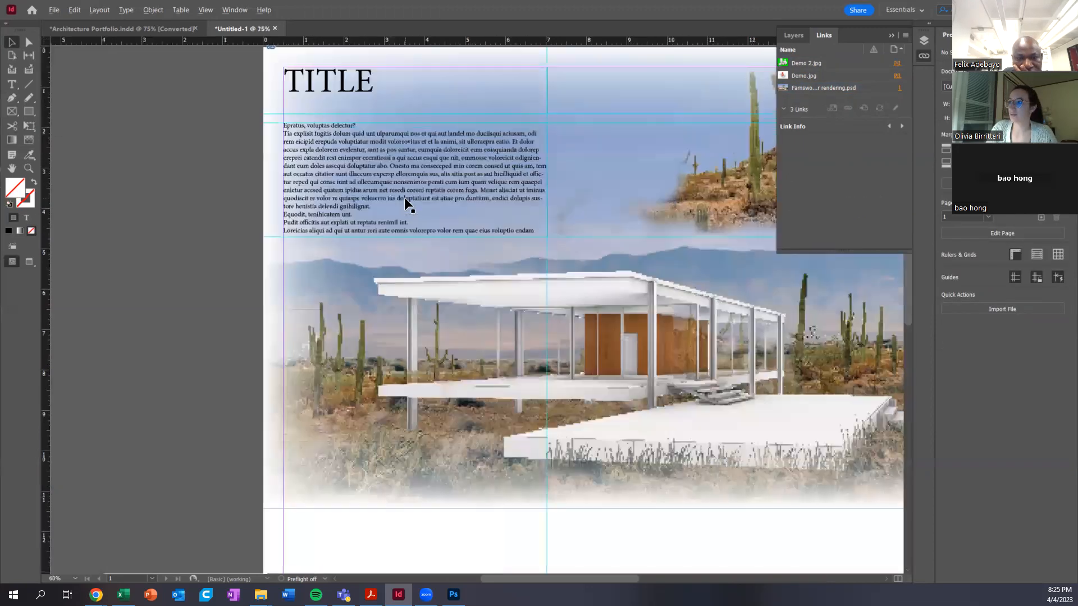
click(323, 160)
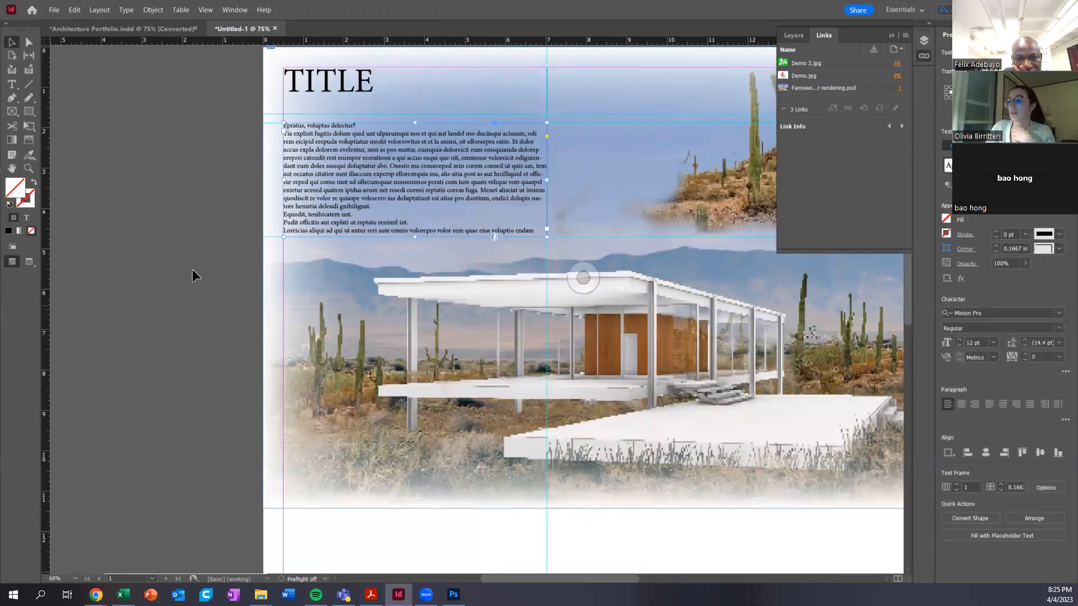
right_click(387, 324)
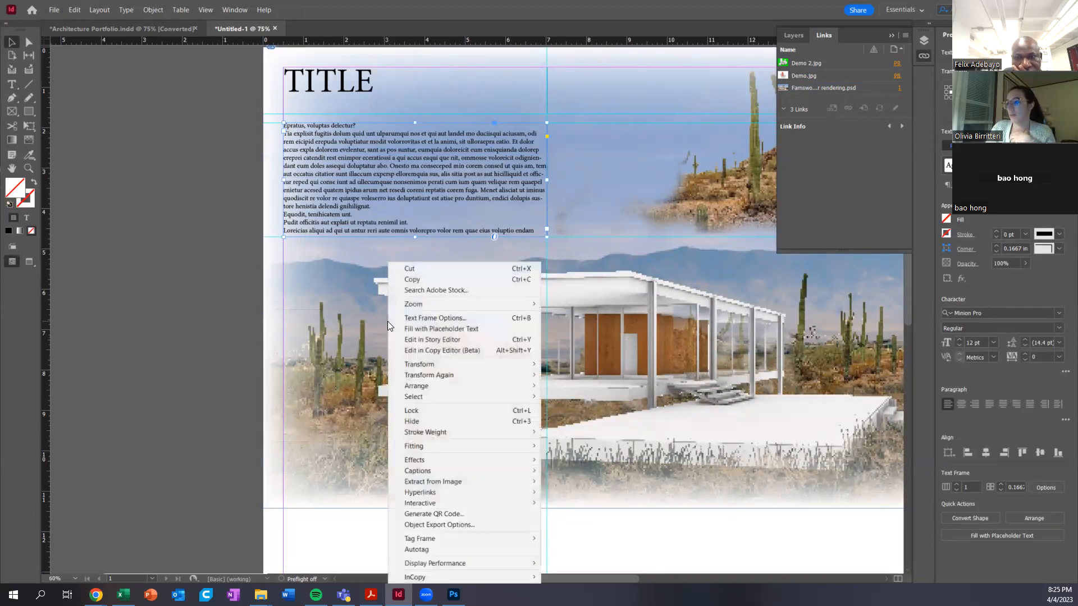
click(194, 319)
right_click(458, 325)
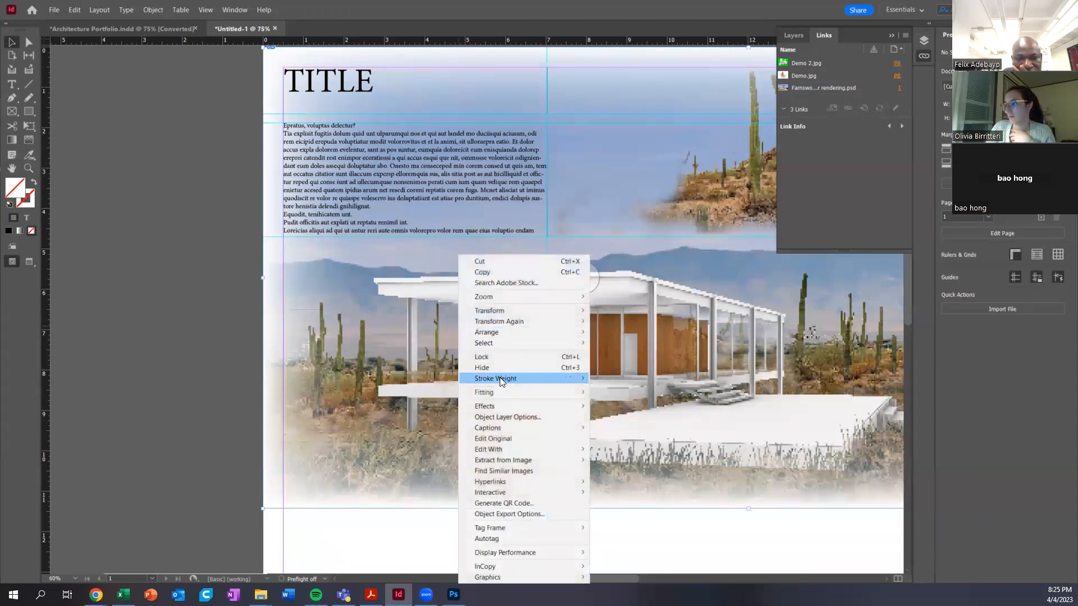
mouse_move(496, 333)
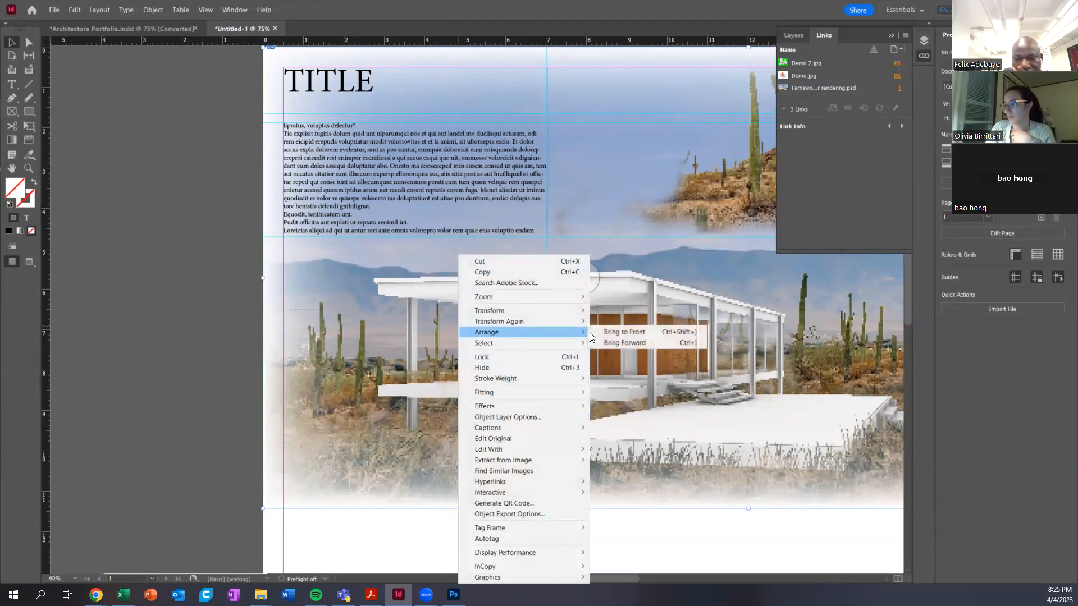
click(631, 333)
click(114, 304)
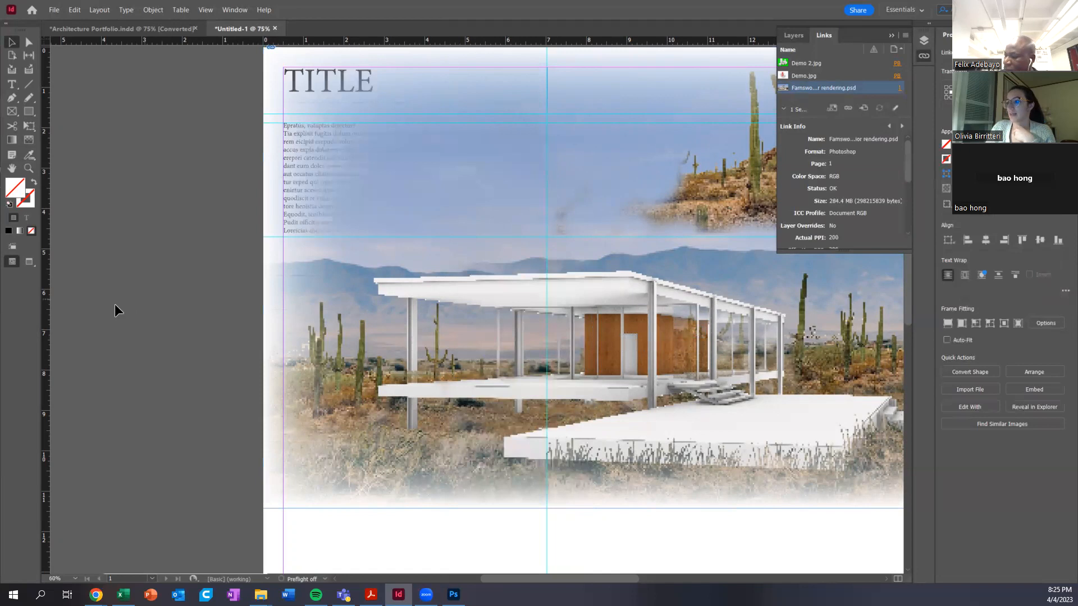
- Select the title and body text frames without the rendering and bring them to the front
key(ctrl+0)
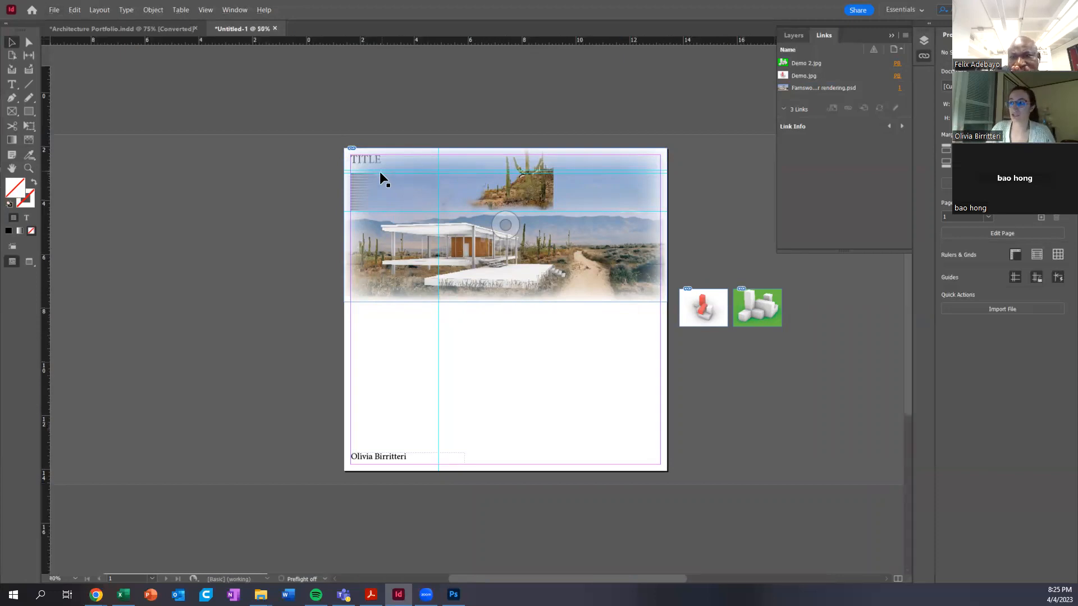
scroll(379, 171, up, 1)
click(312, 175)
click(224, 116)
drag(234, 87, 554, 238)
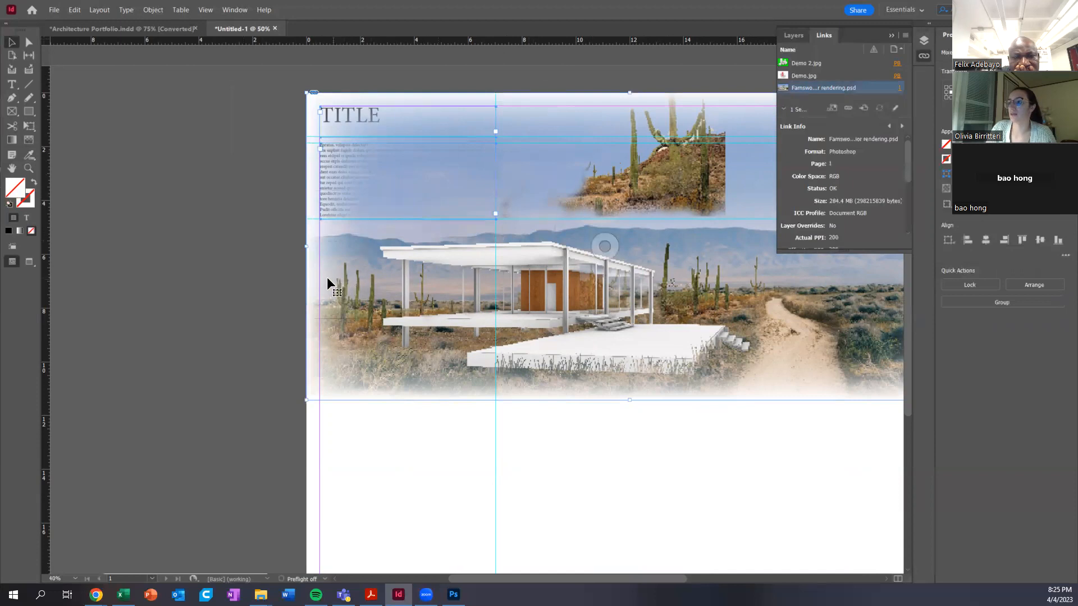
click(346, 197)
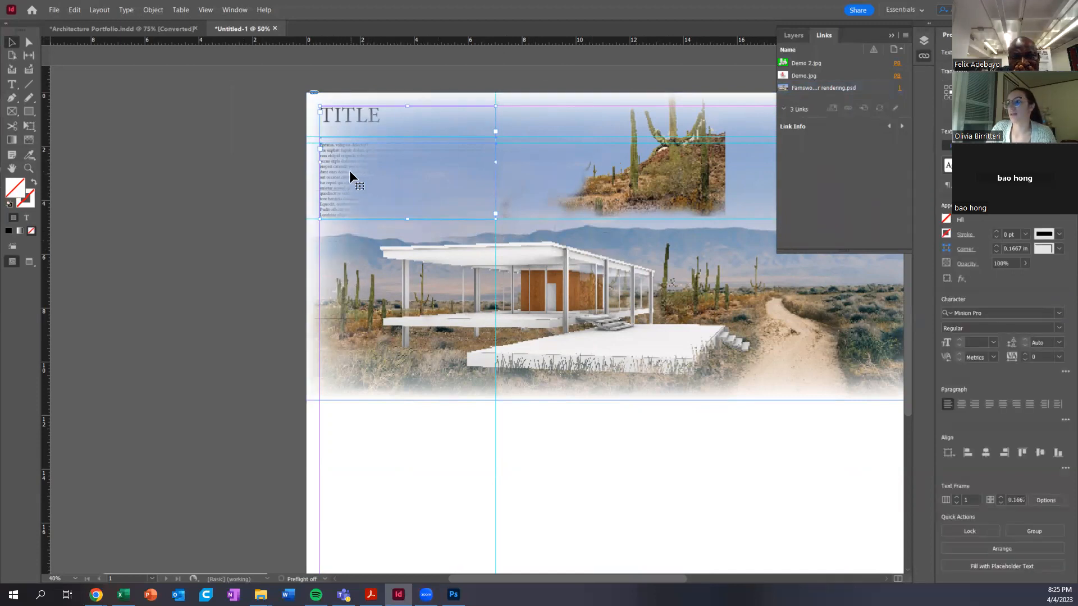
right_click(359, 180)
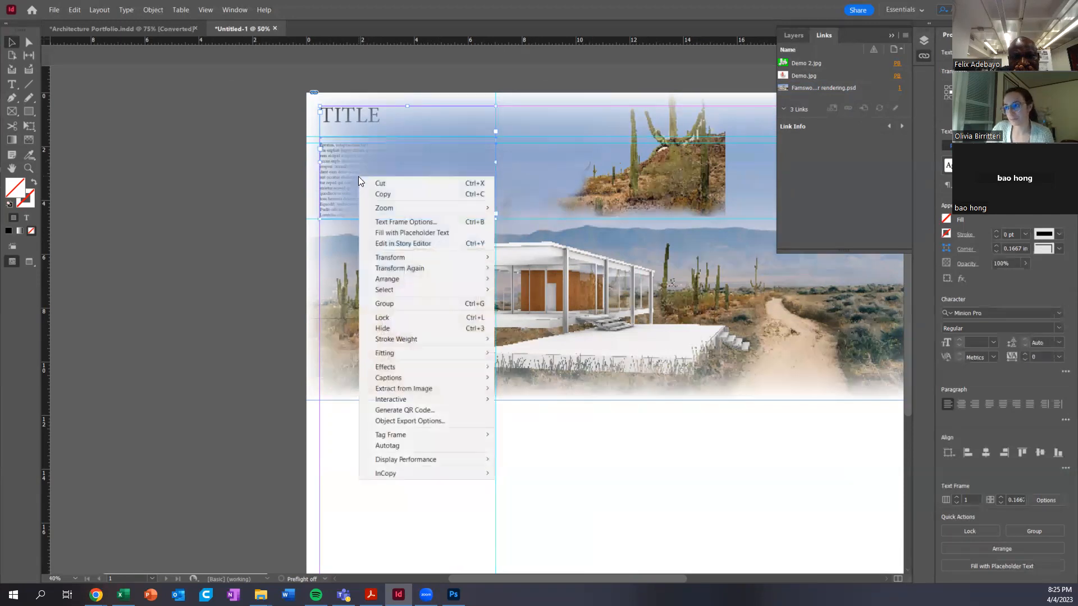
mouse_move(395, 283)
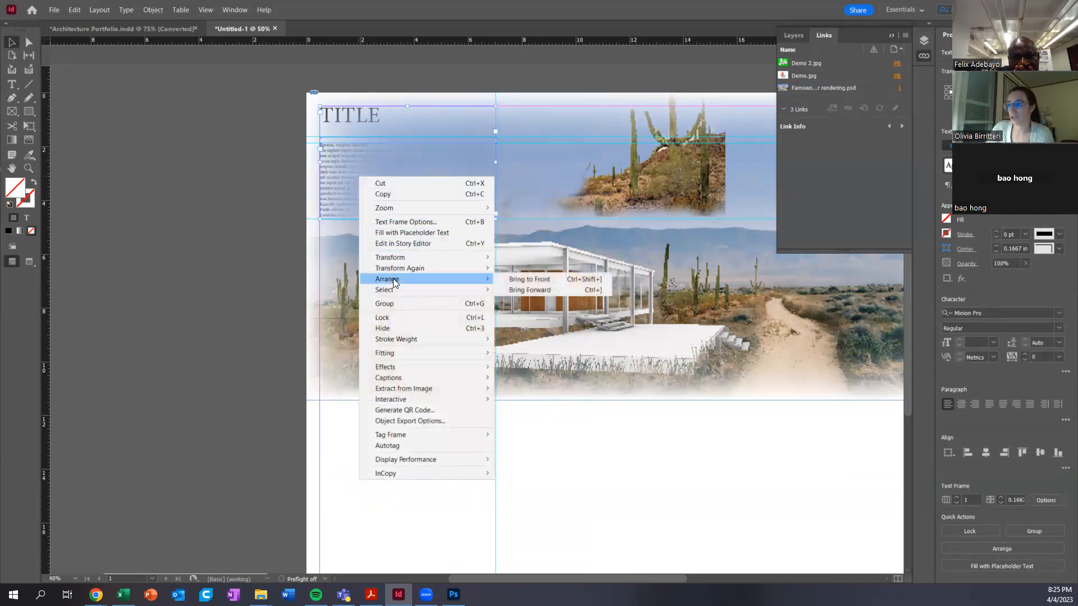
click(542, 278)
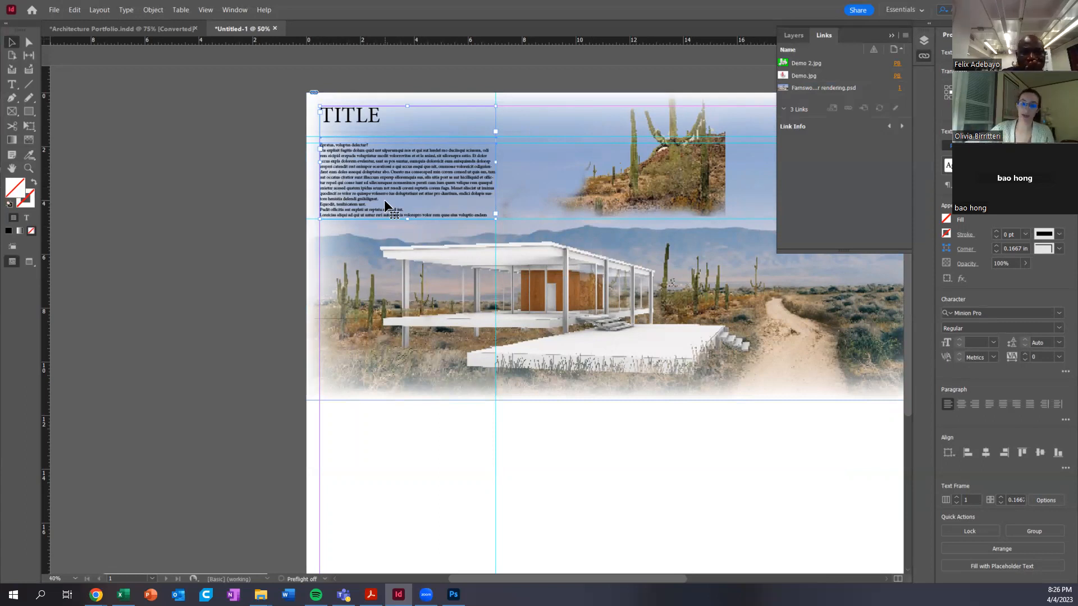
click(273, 308)
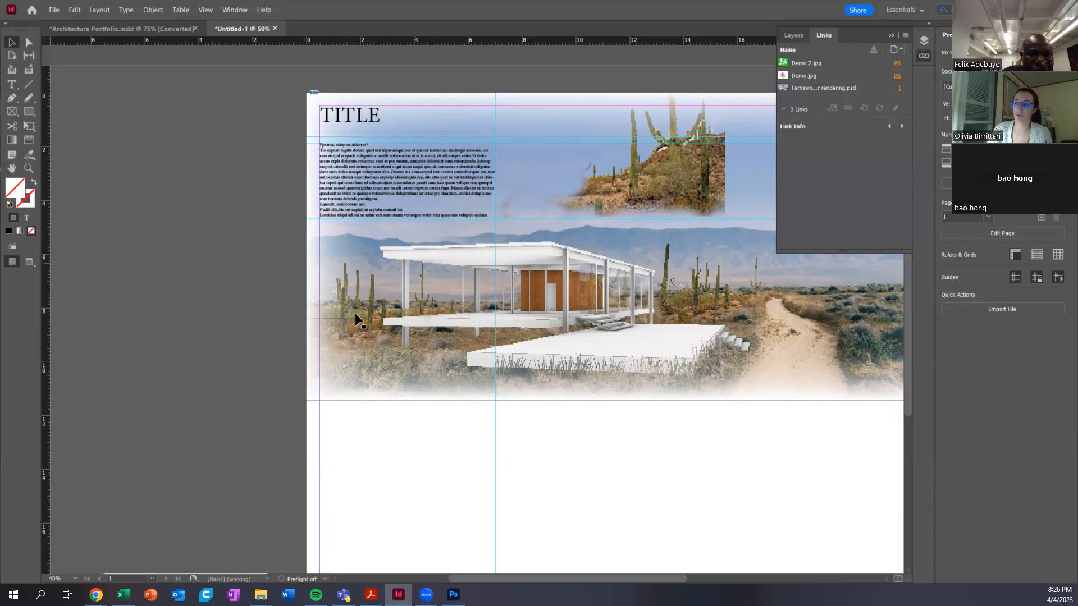
right_click(393, 297)
click(238, 314)
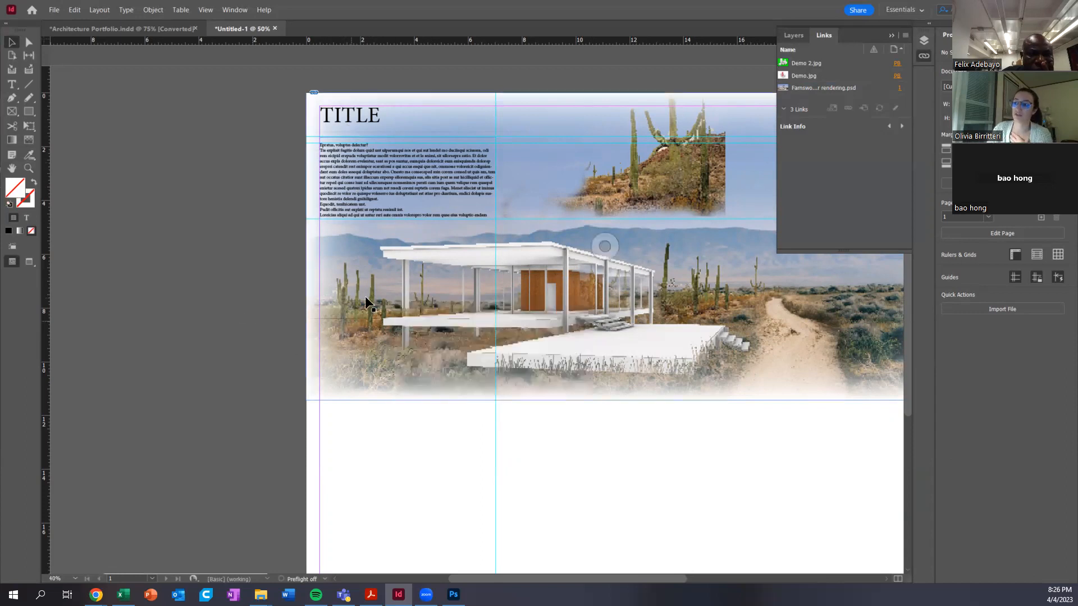
click(380, 303)
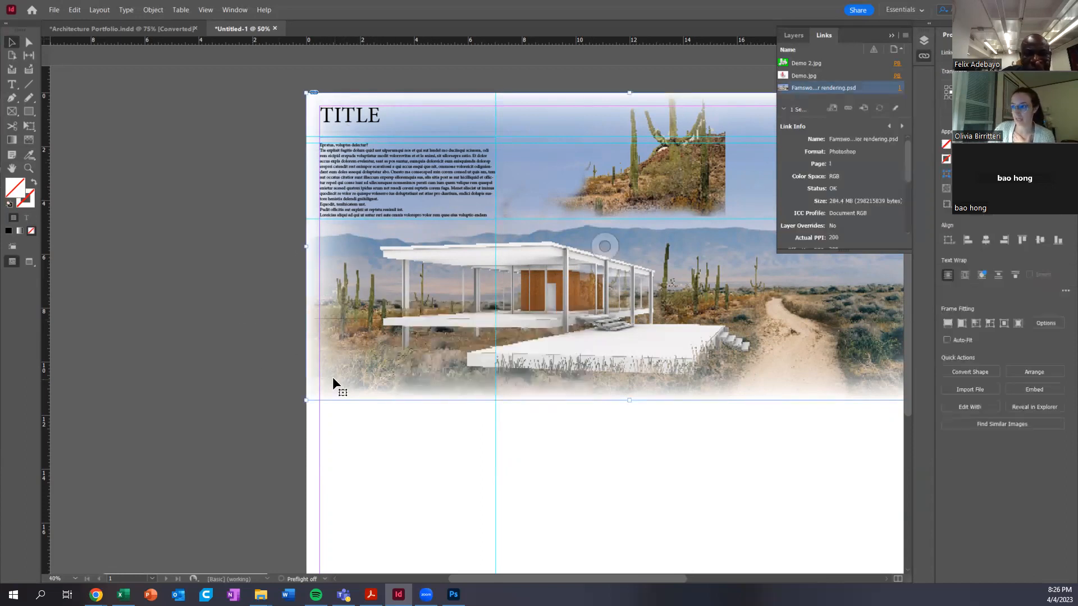
right_click(381, 288)
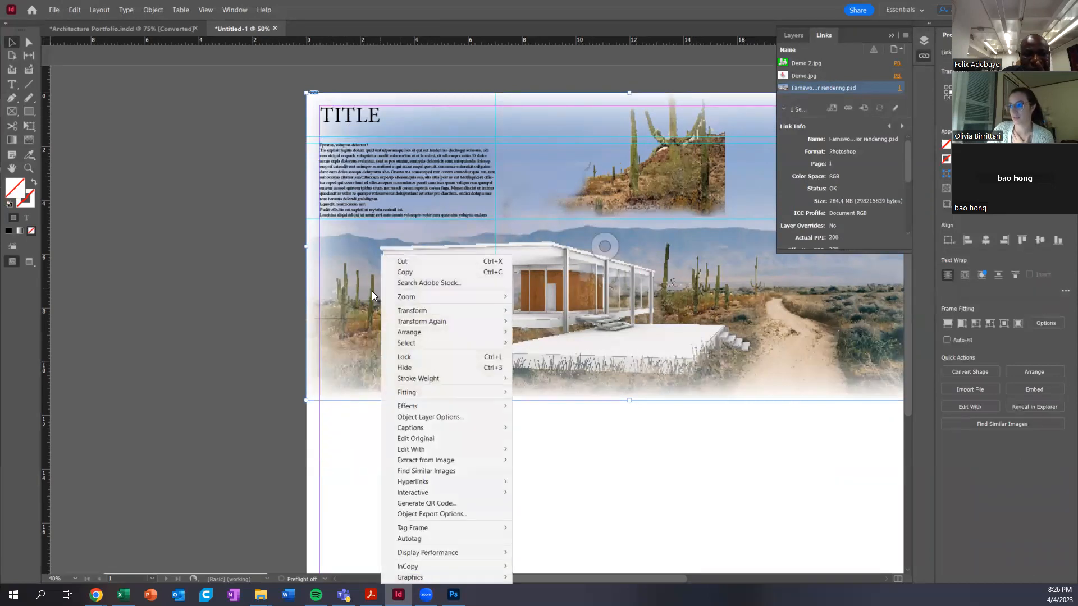
mouse_move(423, 333)
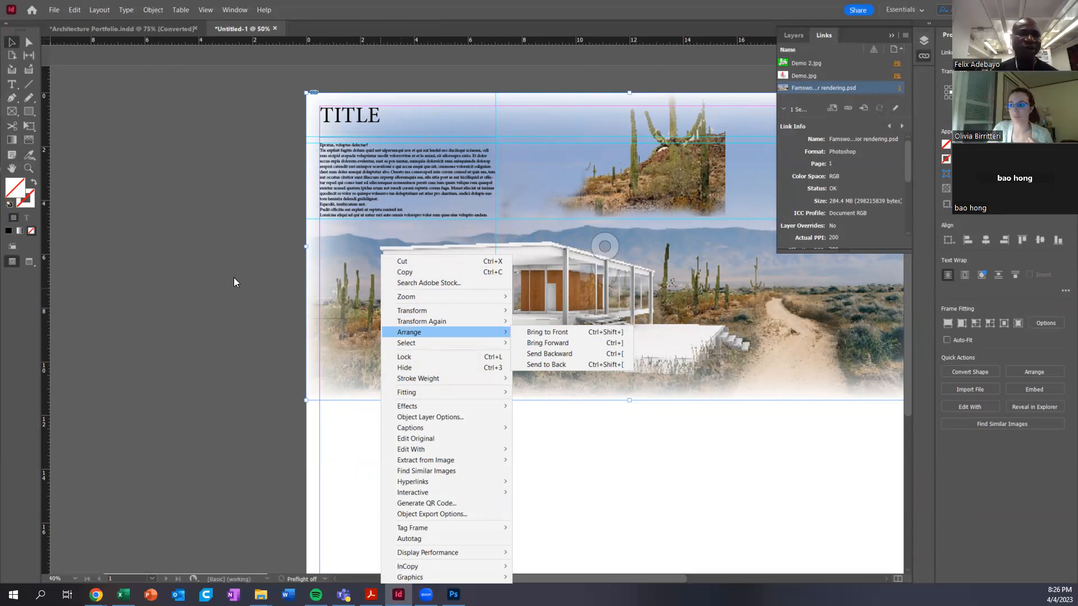
click(229, 295)
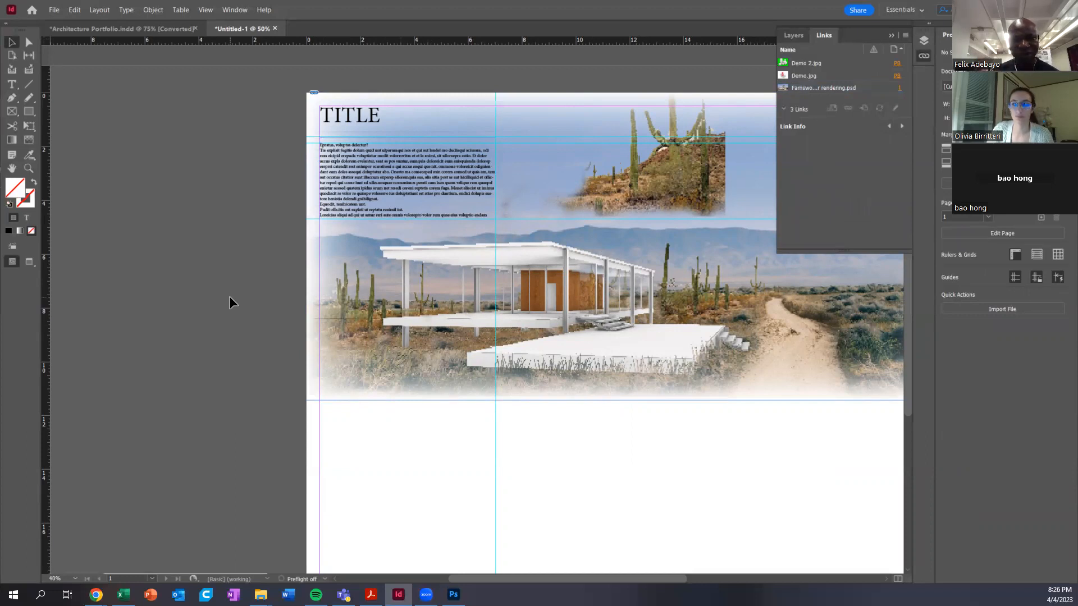
- Try an orange-red e9664f fill on the body text frame, and undo it
scroll(367, 170, right, 3)
click(298, 170)
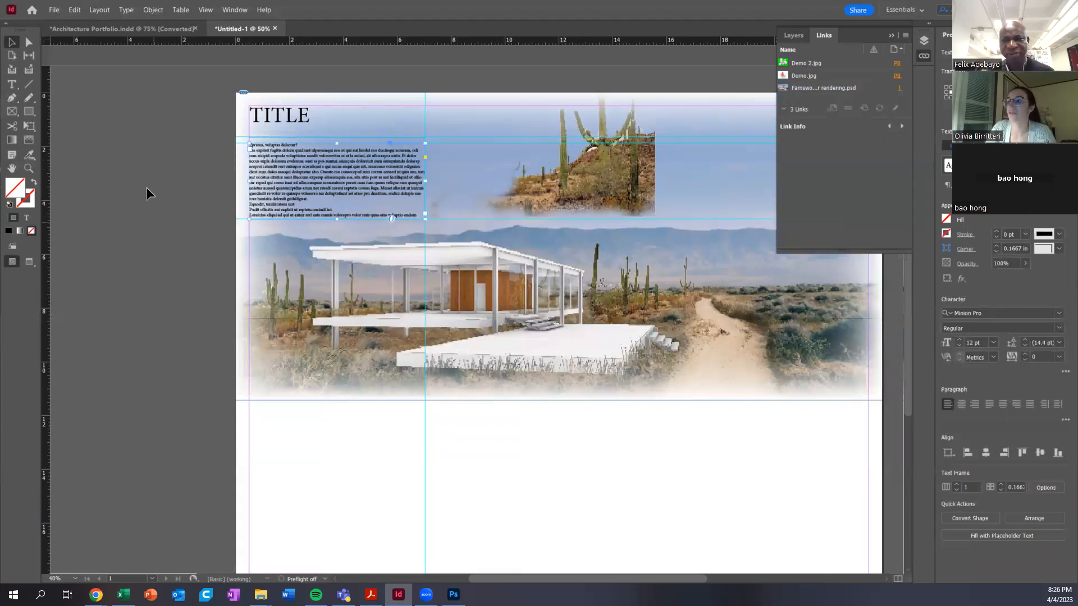
click(194, 212)
click(276, 168)
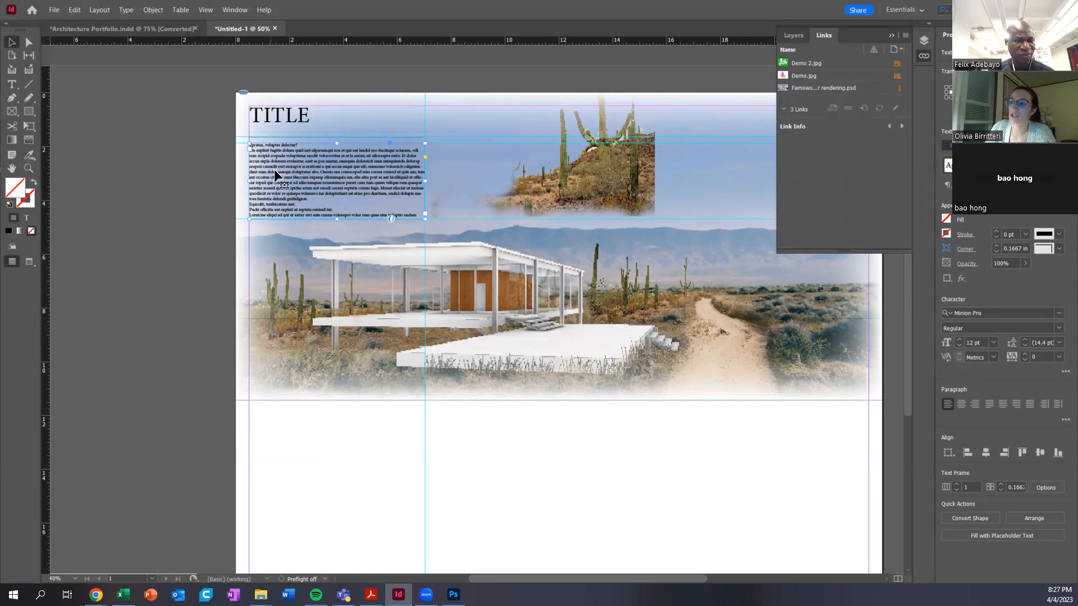
double_click(14, 191)
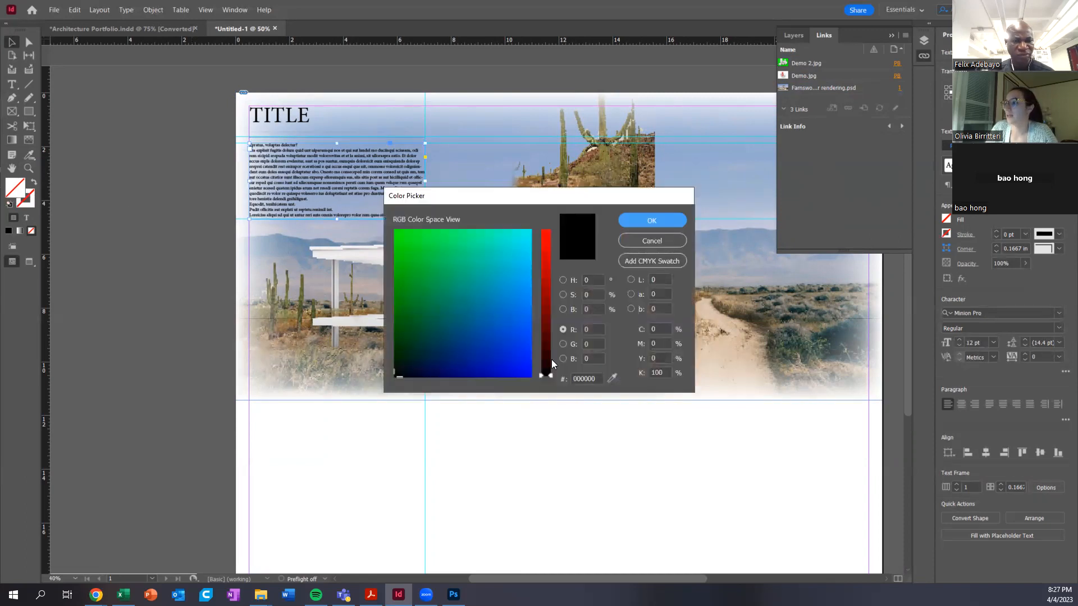
click(436, 279)
click(427, 259)
click(422, 264)
drag(544, 262, 547, 243)
mouse_move(422, 301)
mouse_down()
mouse_move(428, 327)
mouse_move(414, 337)
mouse_move(435, 317)
mouse_up()
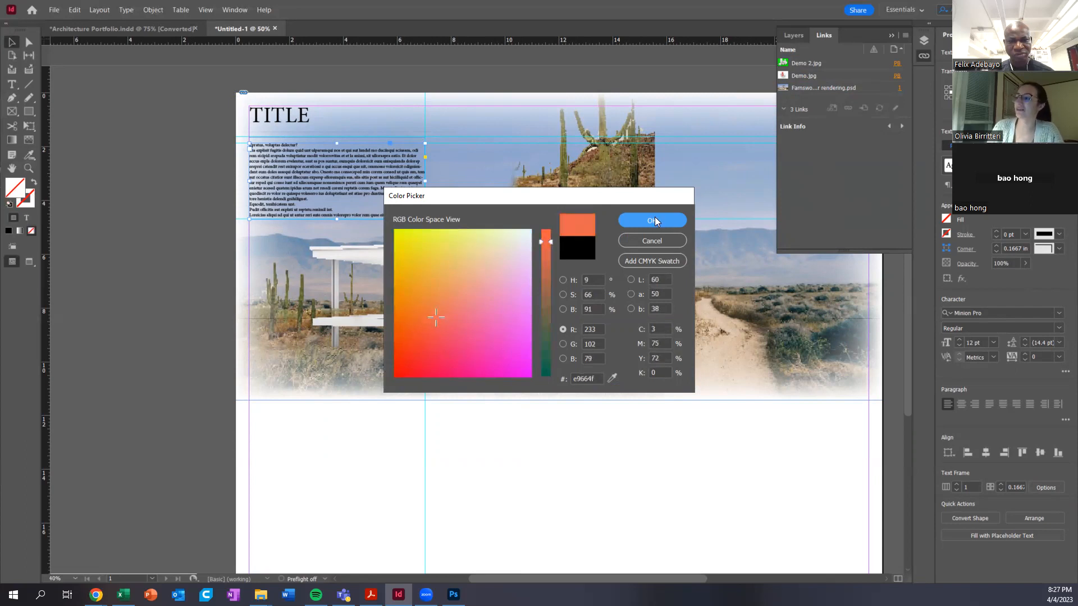
click(636, 219)
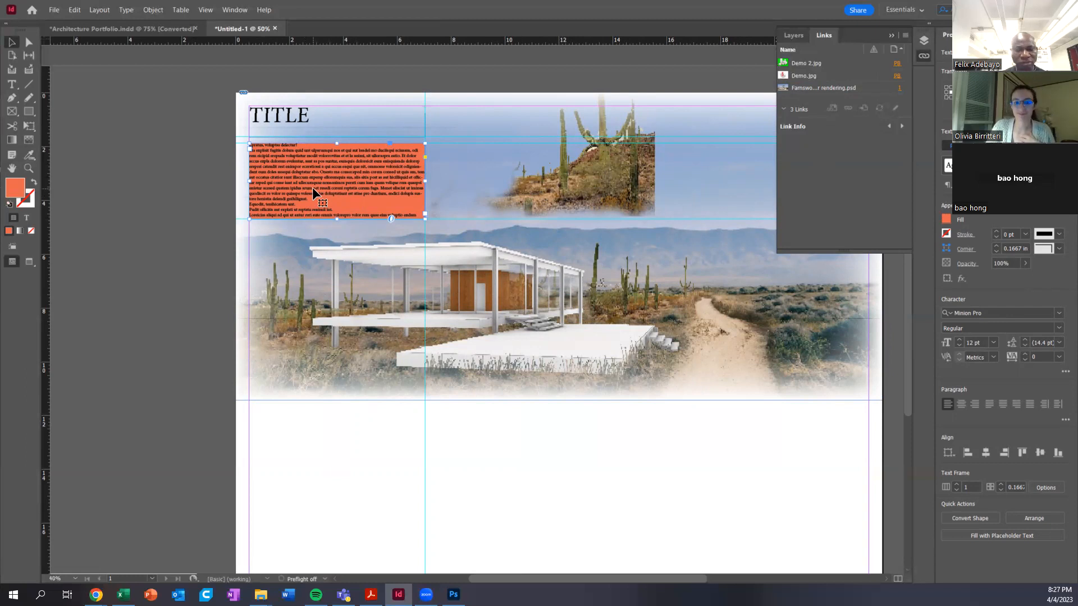
click(153, 224)
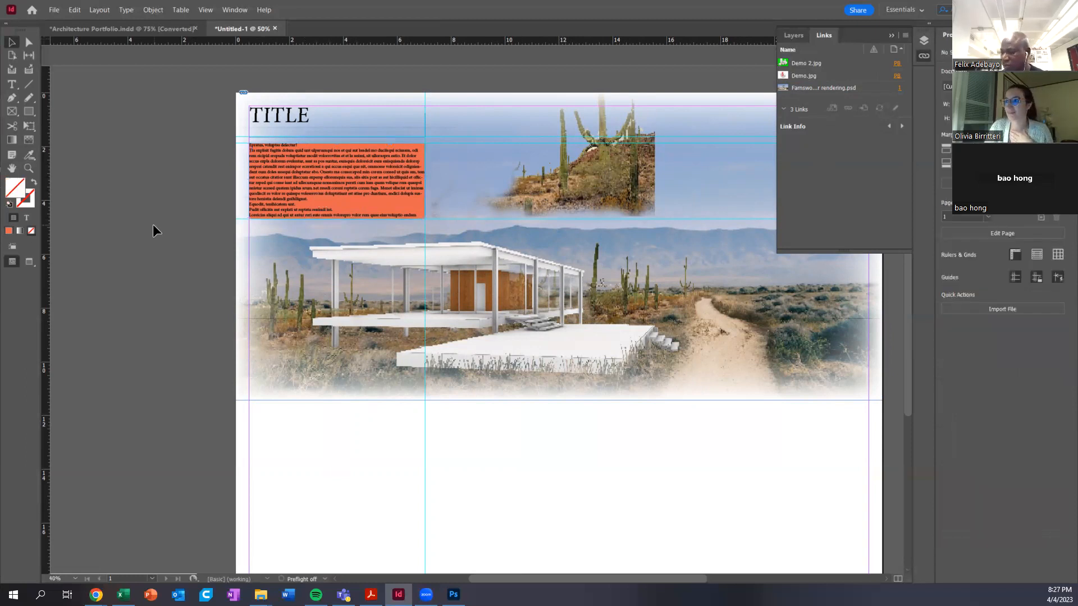
key(ctrl+z)
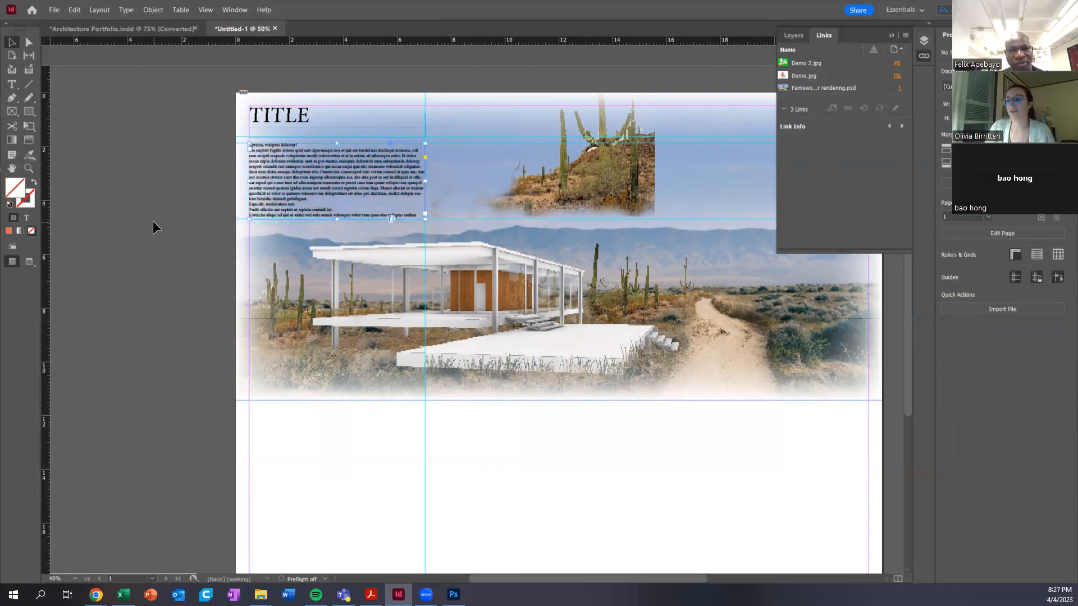
- Draw a rectangle exactly covering the body text frame between the guides and fill it with green
click(28, 112)
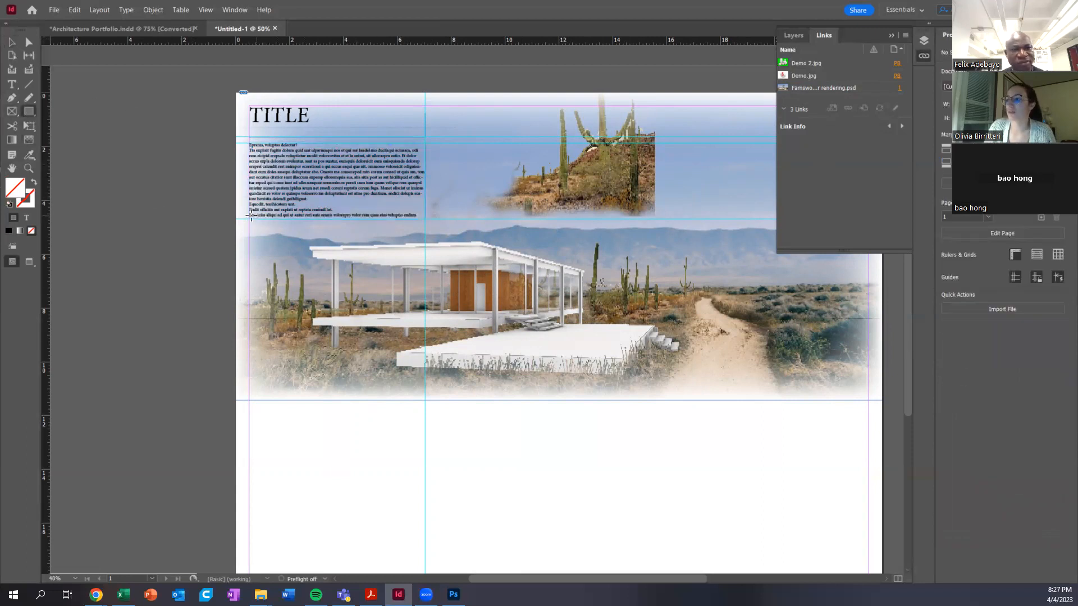
drag(250, 219, 425, 143)
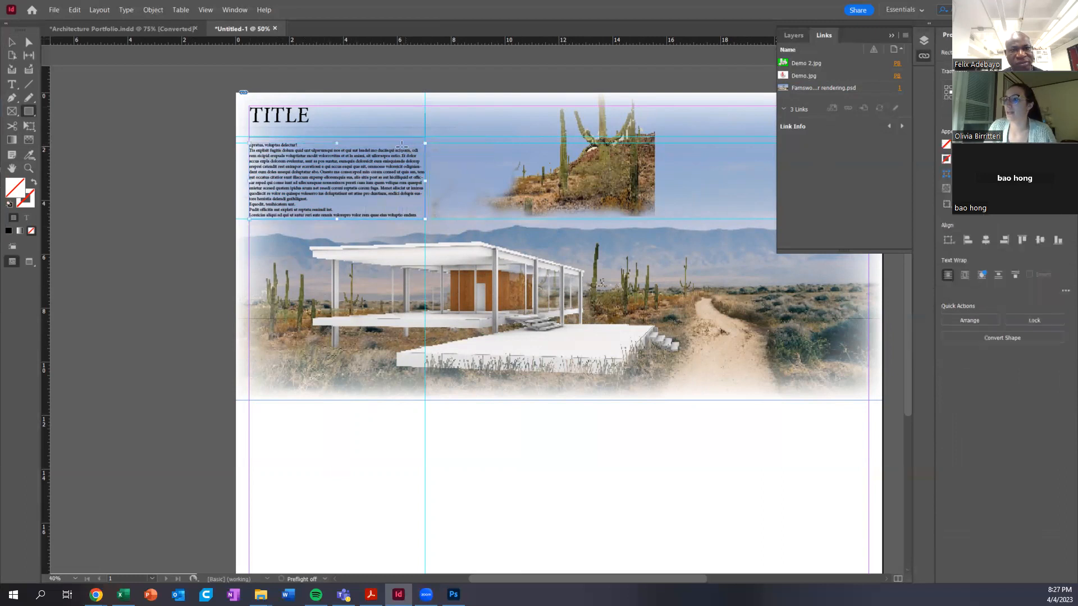
double_click(12, 193)
click(411, 261)
click(626, 219)
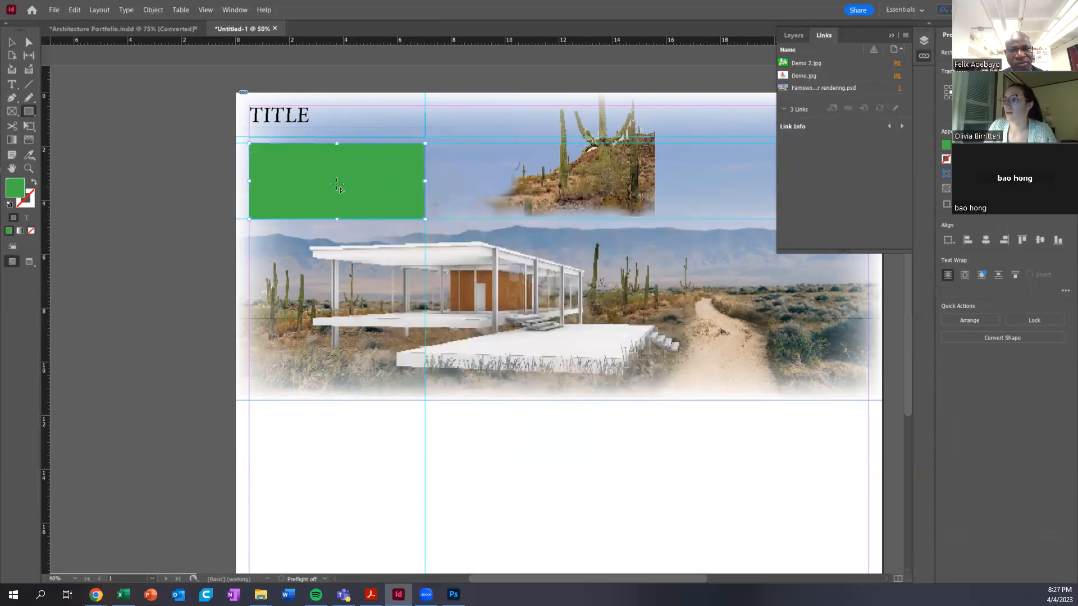
- Select only the body text frame beneath the green rectangle and bring it forward above the rectangle
click(12, 42)
click(213, 174)
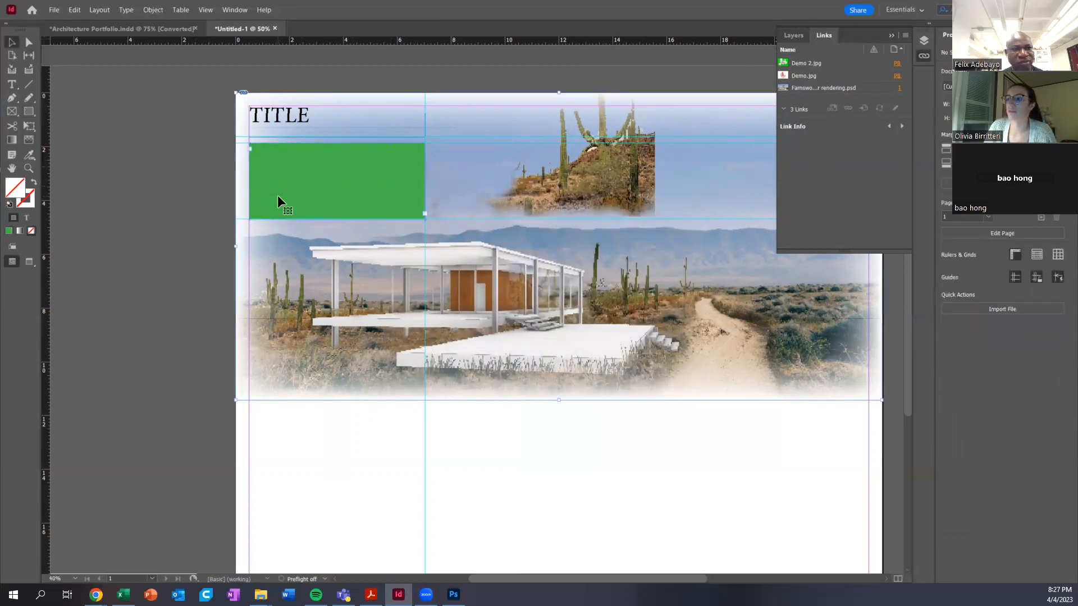
click(280, 202)
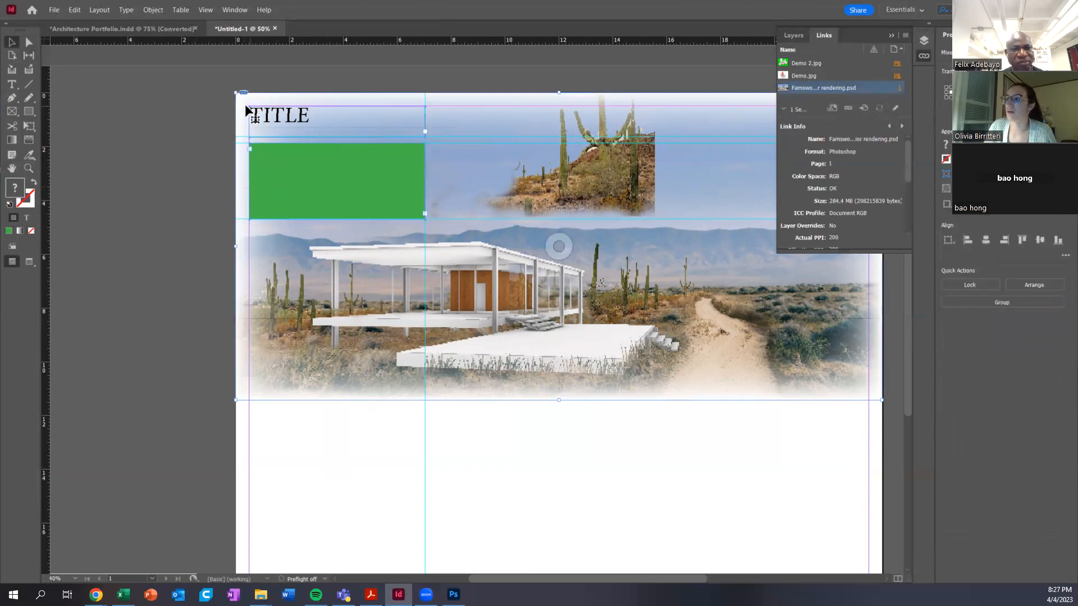
click(293, 180)
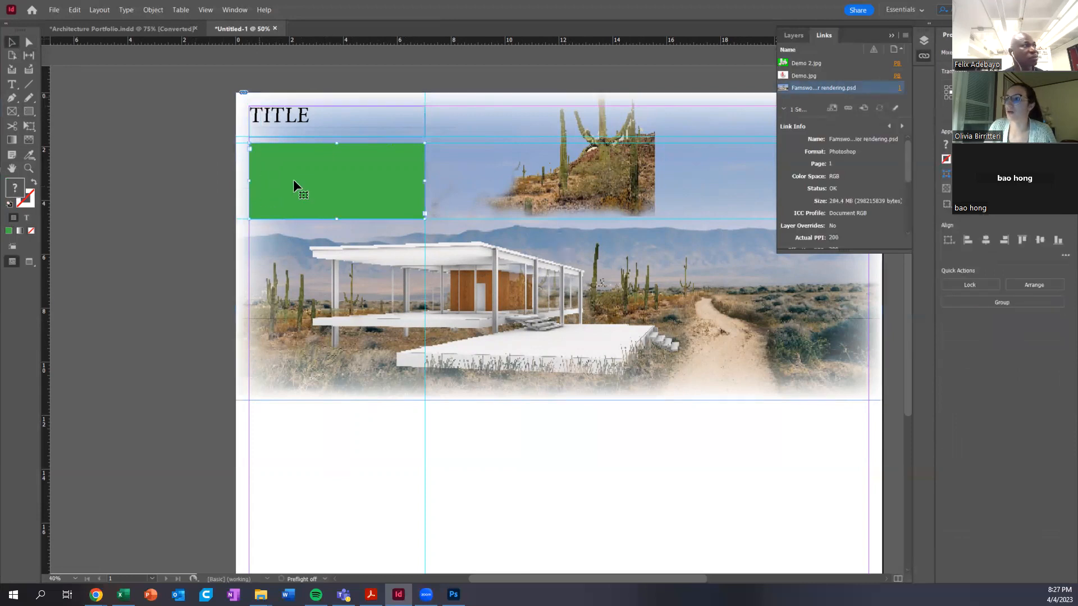
right_click(177, 189)
mouse_move(221, 313)
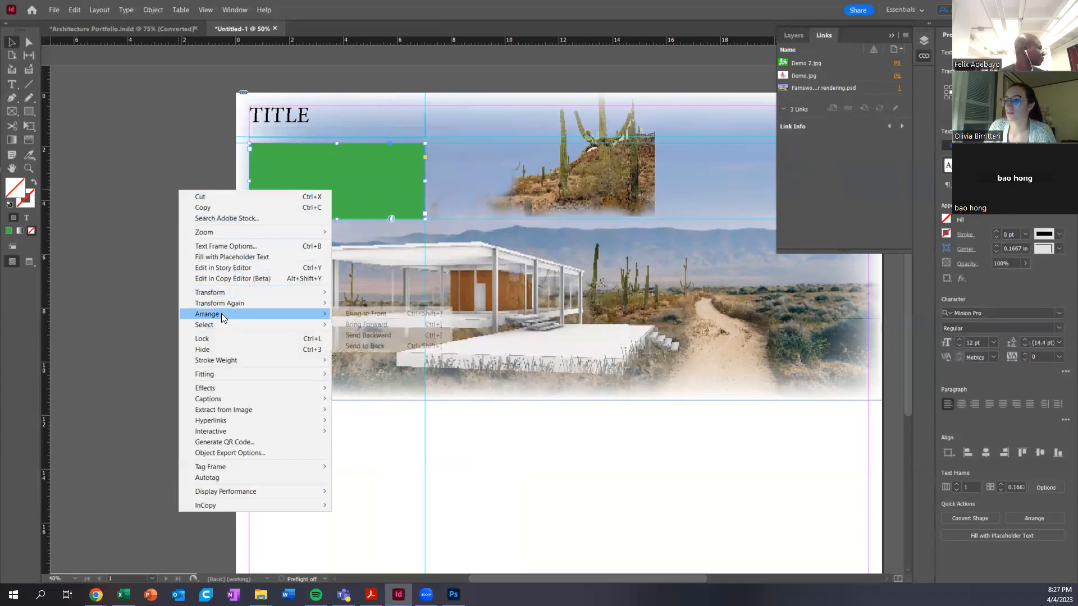
click(359, 324)
click(200, 244)
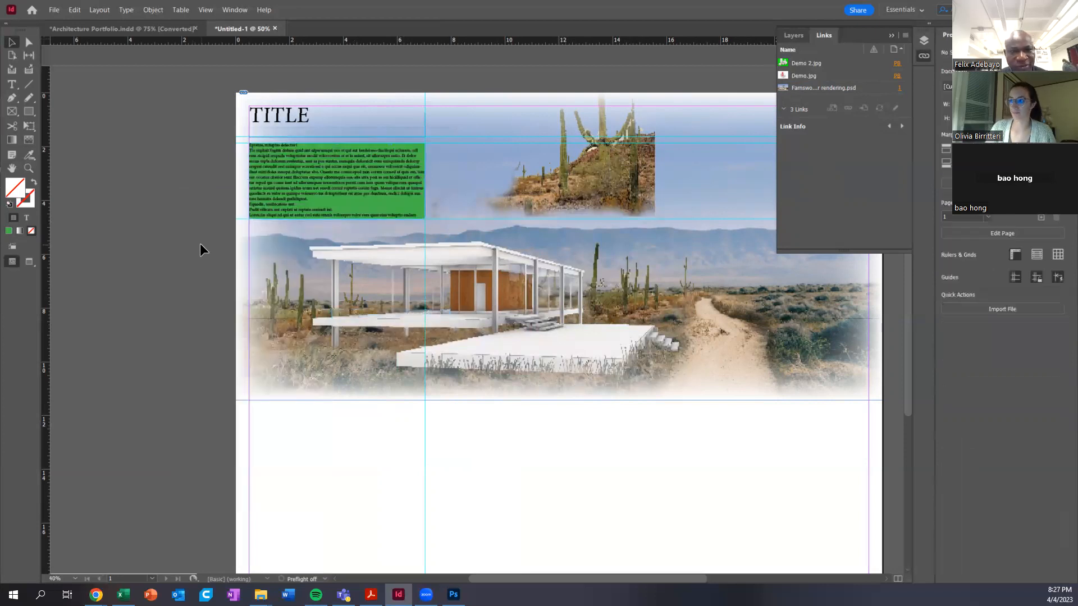